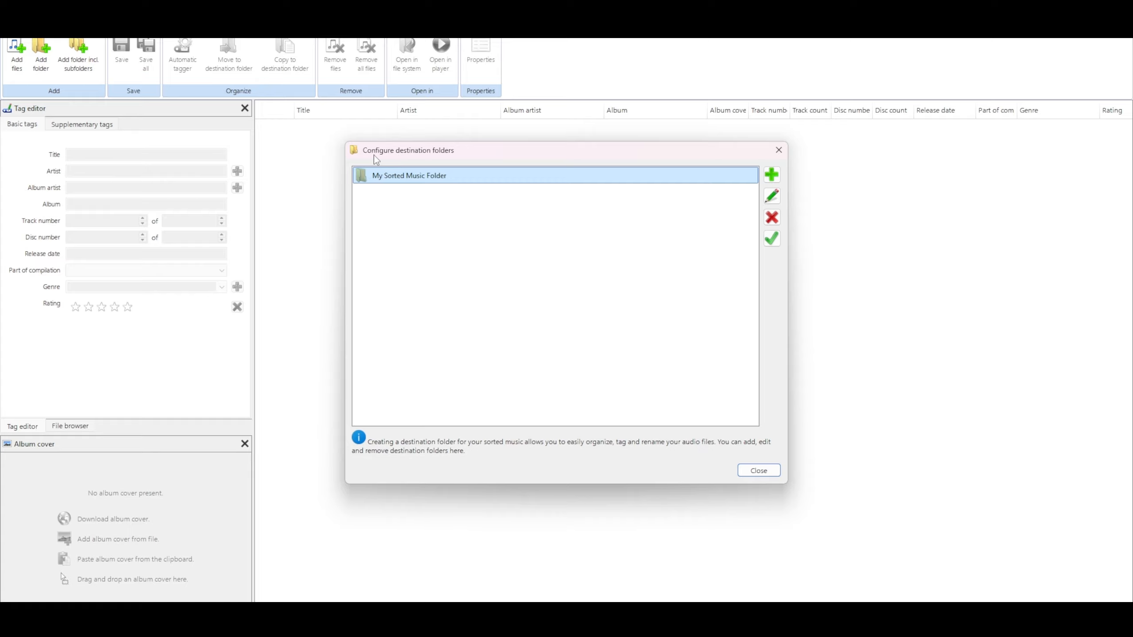
Step: Start a new destination folder for sorted music and name it "My Sorted Music Folder ABC"
click(772, 174)
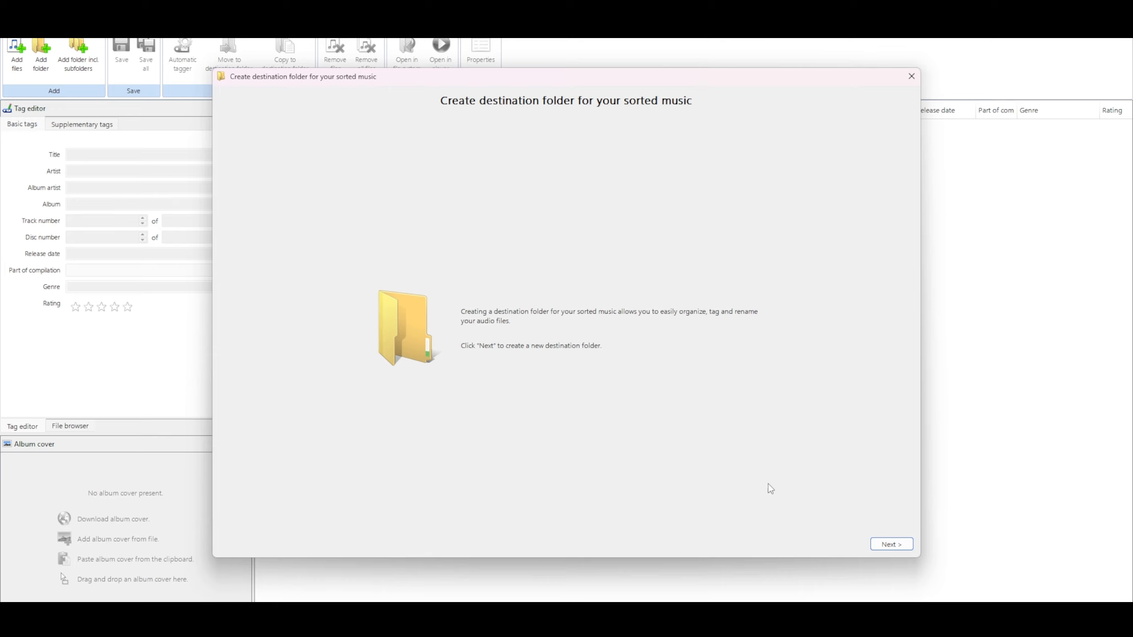
click(890, 553)
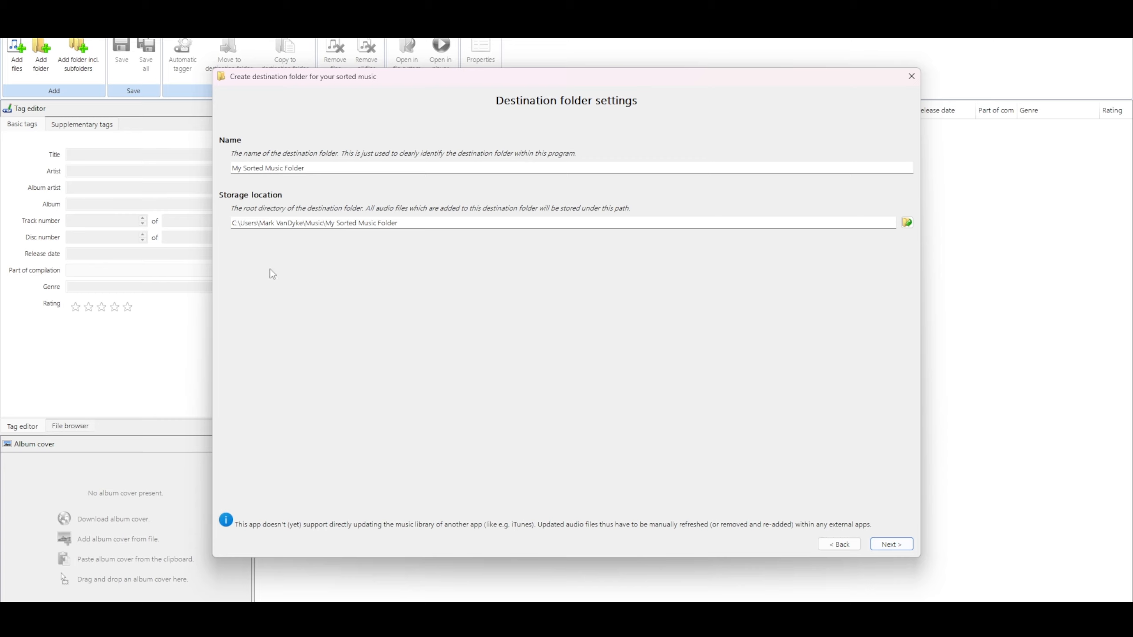
click(328, 168)
text(ABC)
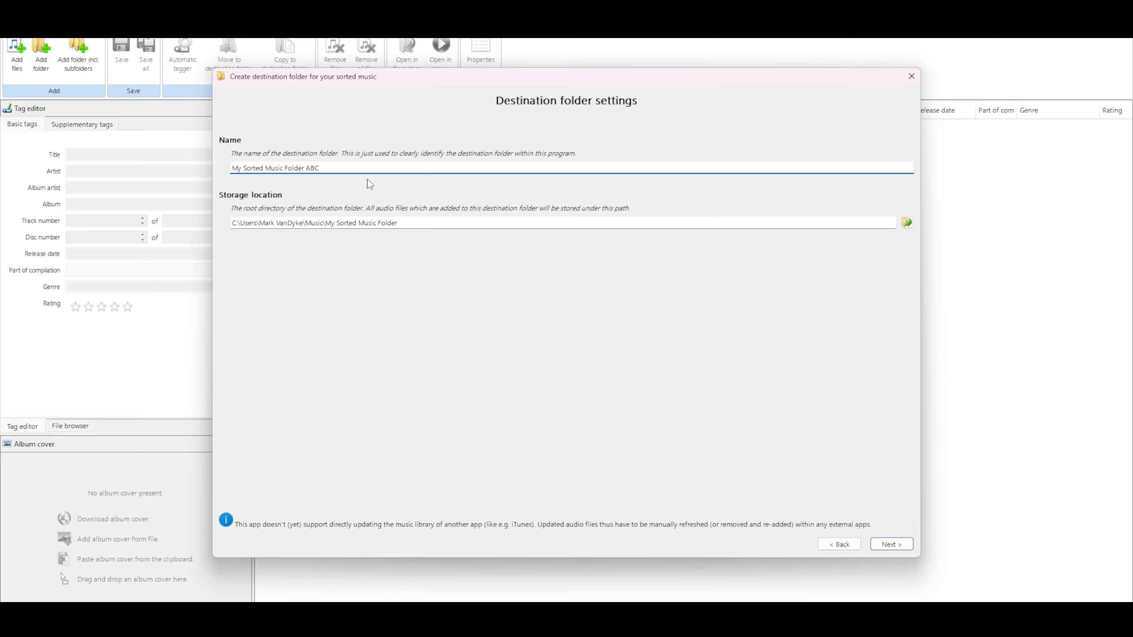
key(Tab)
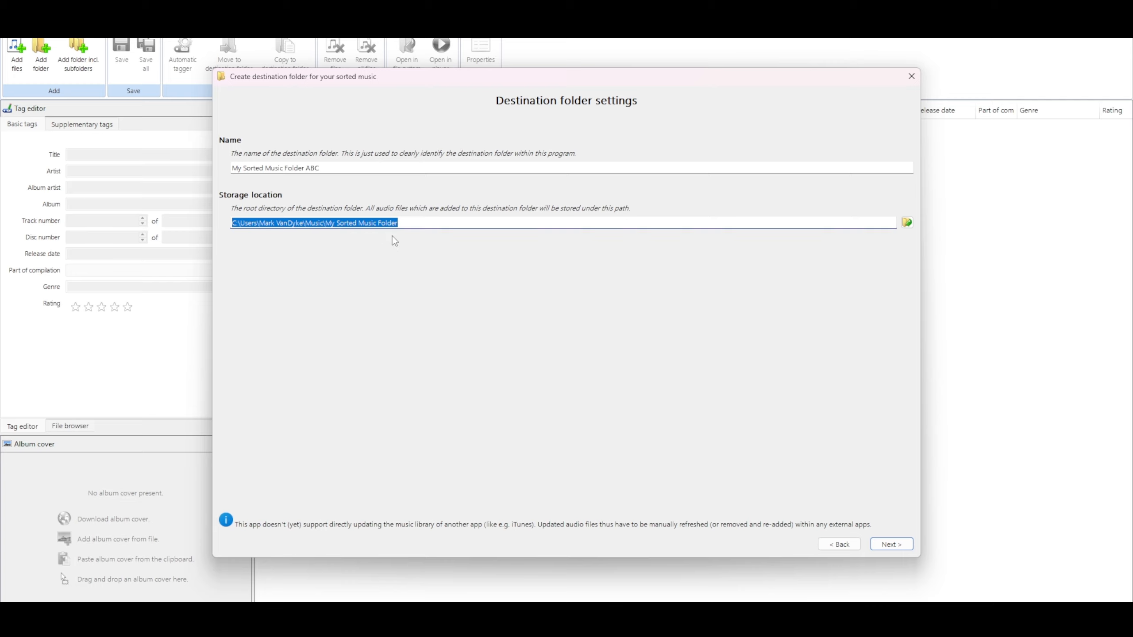
Step: Append ABC to the storage location so it ends in "My Sorted Music Folder ABC", and create the destination folder with default settings
click(405, 223)
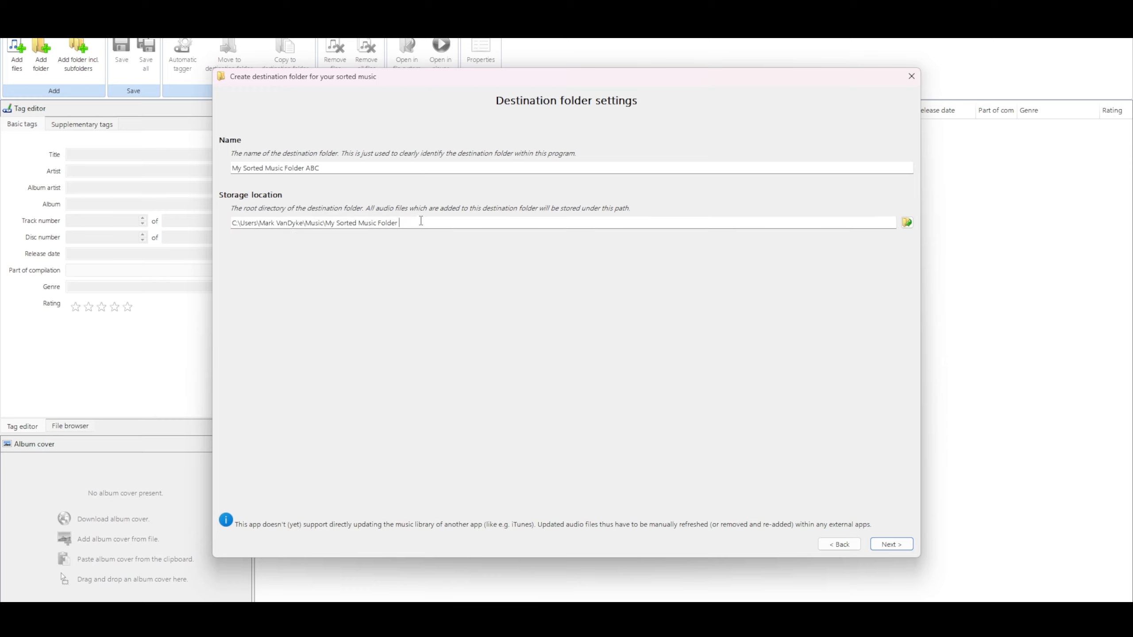
text(ABC)
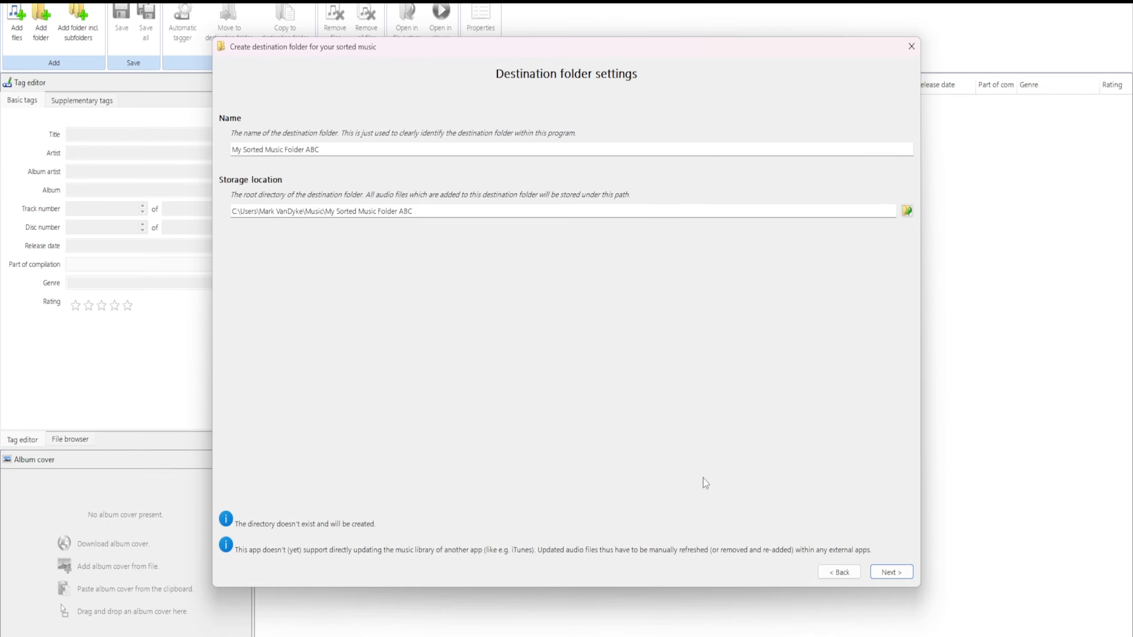
click(898, 571)
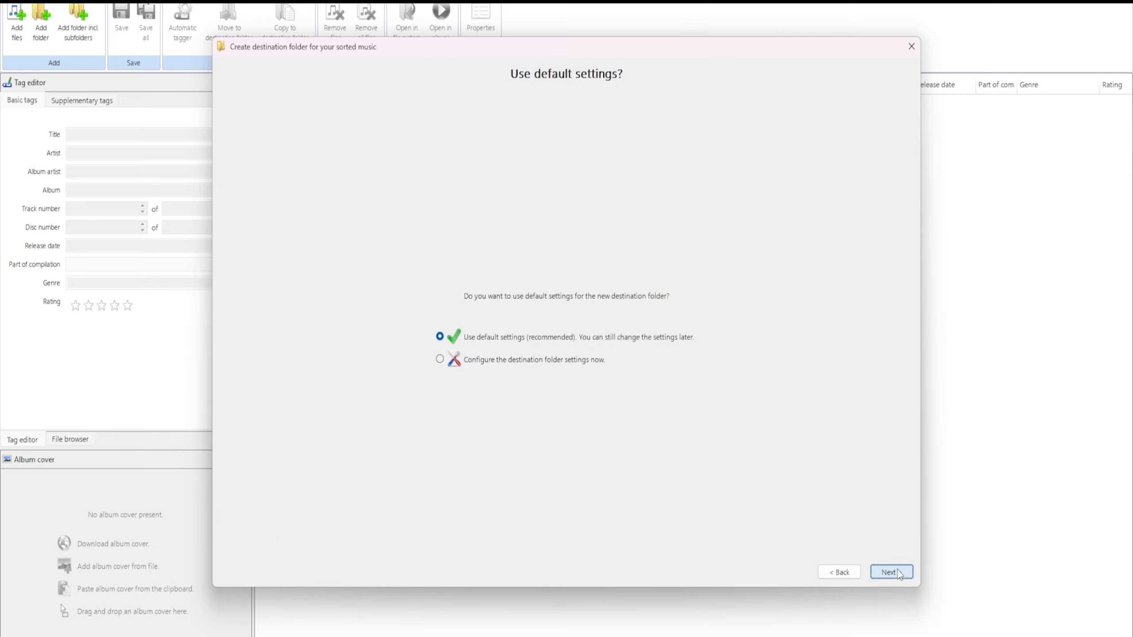
click(898, 570)
click(899, 573)
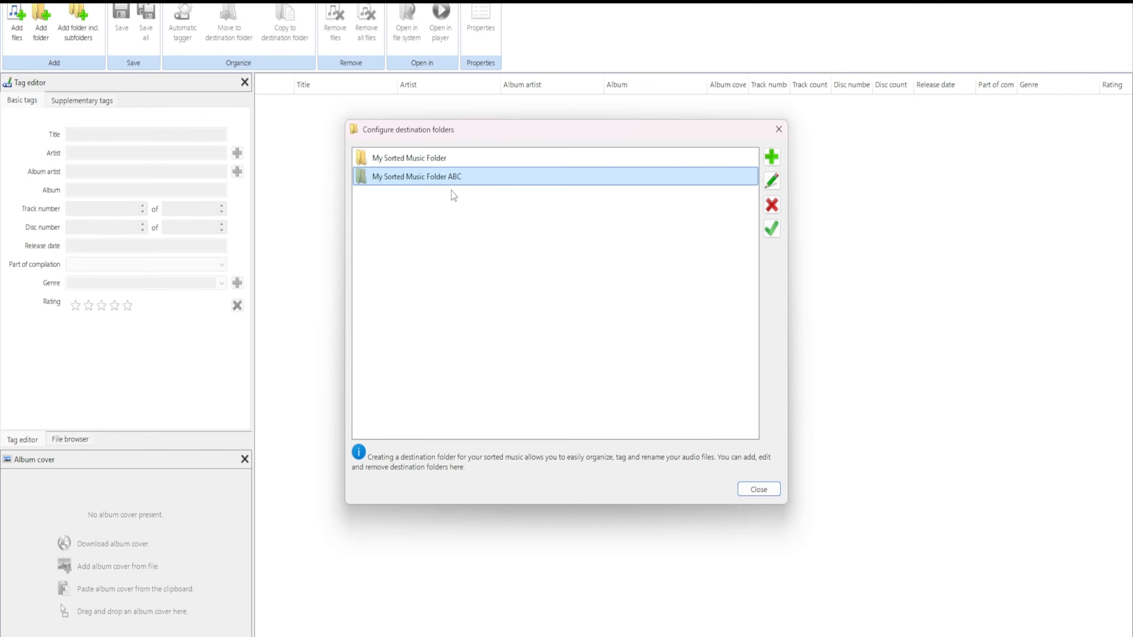
Step: Check the general settings of My Sorted Music Folder without changing them, and make My Sorted Music Folder ABC the default destination folder
double_click(448, 158)
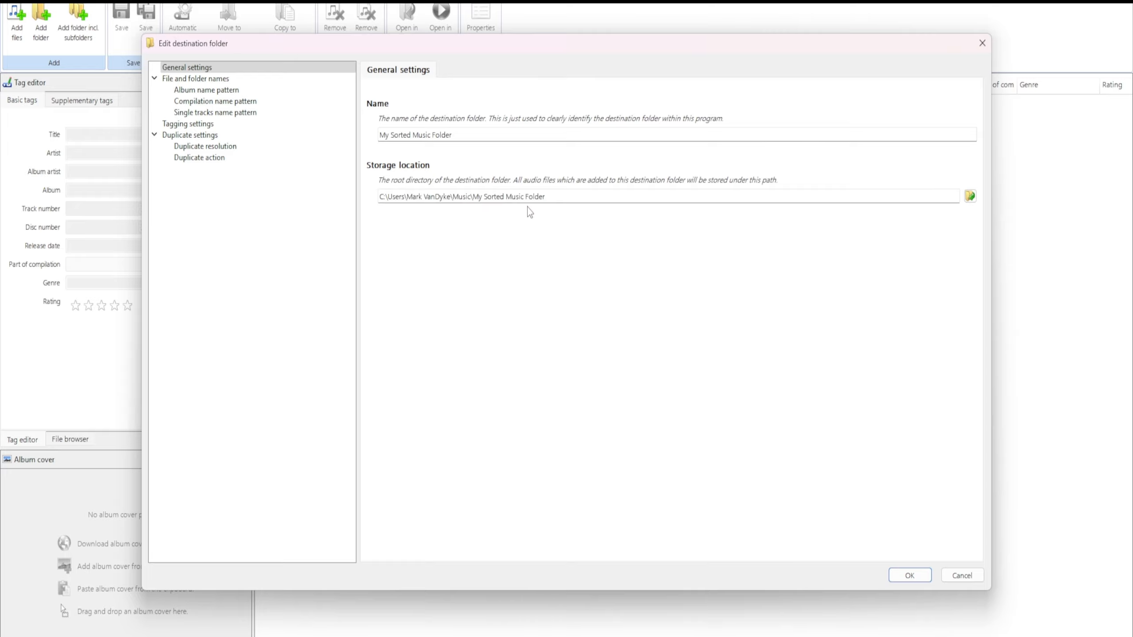
click(956, 576)
click(452, 177)
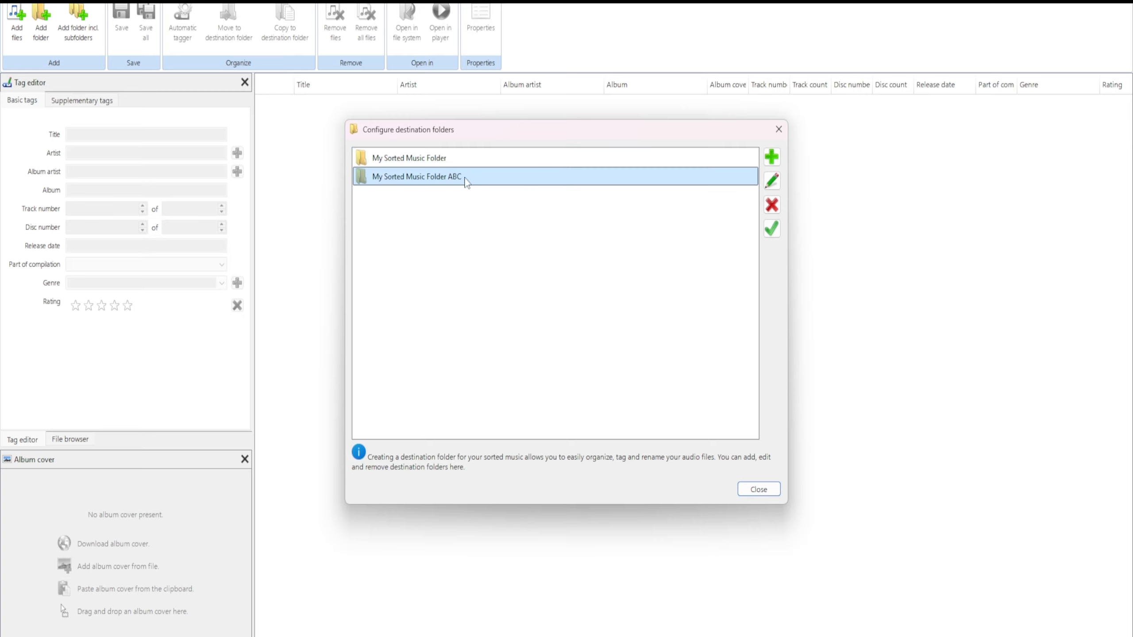
click(772, 228)
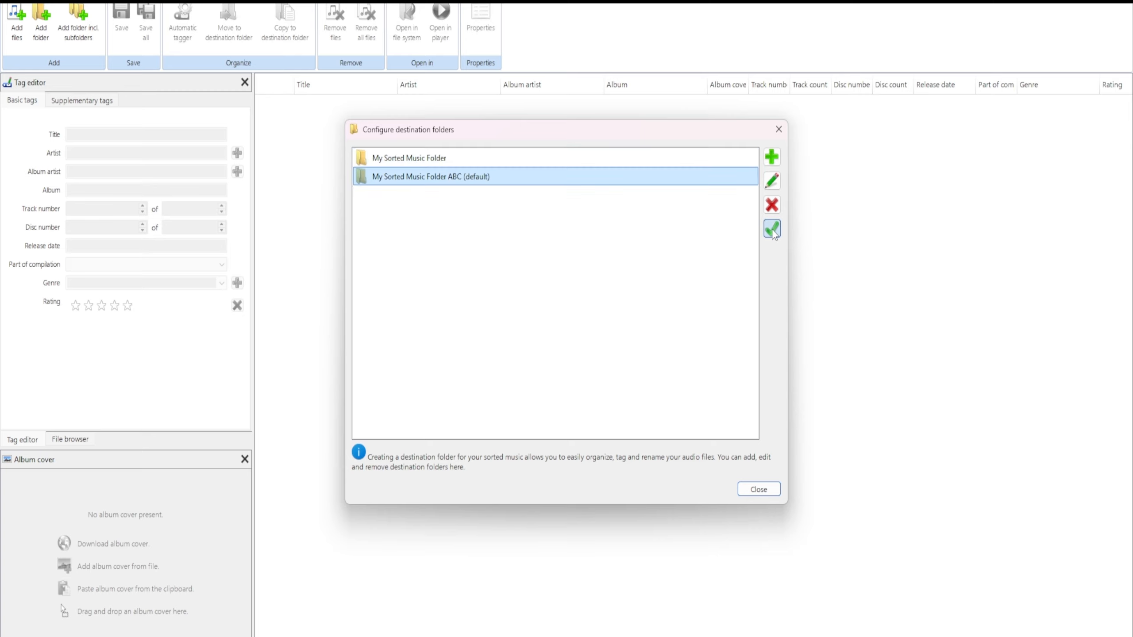
click(758, 489)
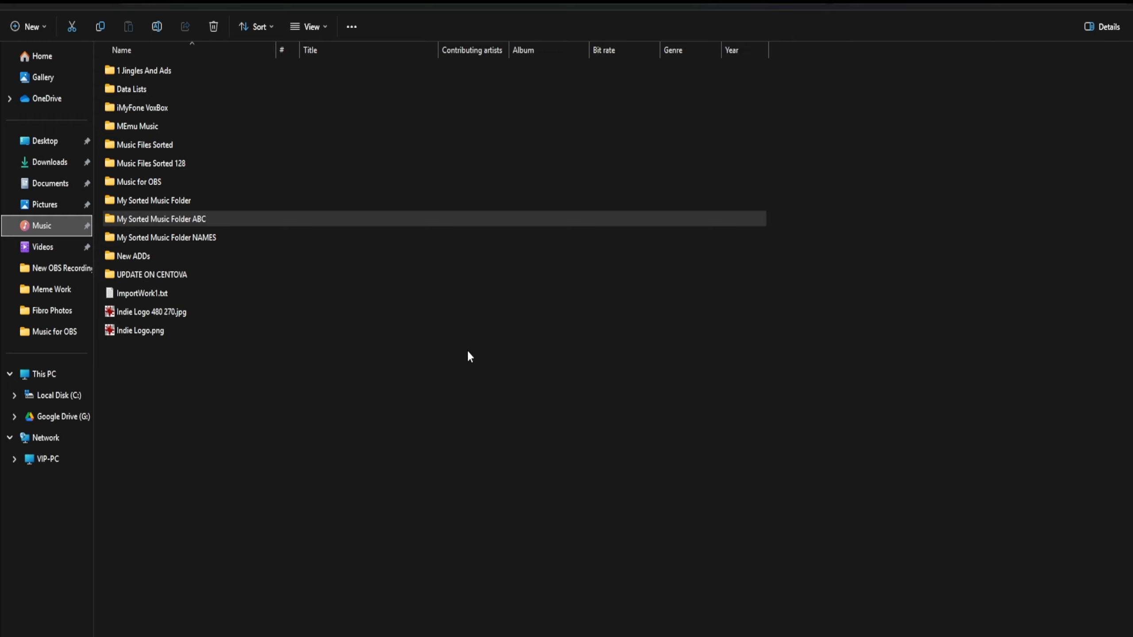
Step: In File Explorer, open My Sorted Music Folder ABC in the Music library and examine the files in its Duplicates folder
click(152, 219)
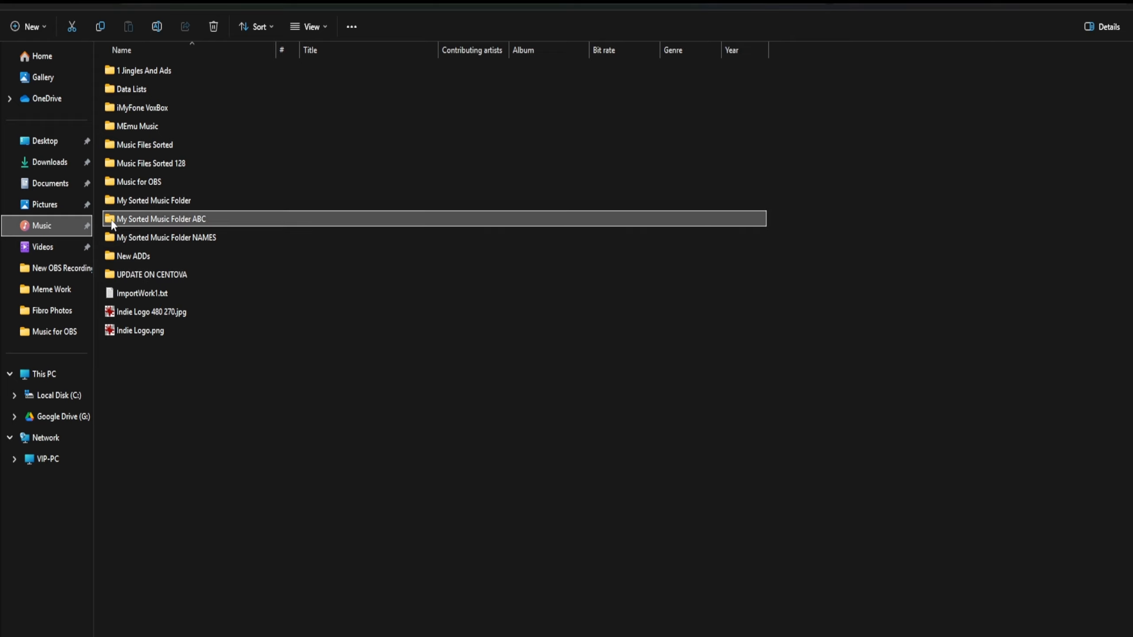
double_click(205, 219)
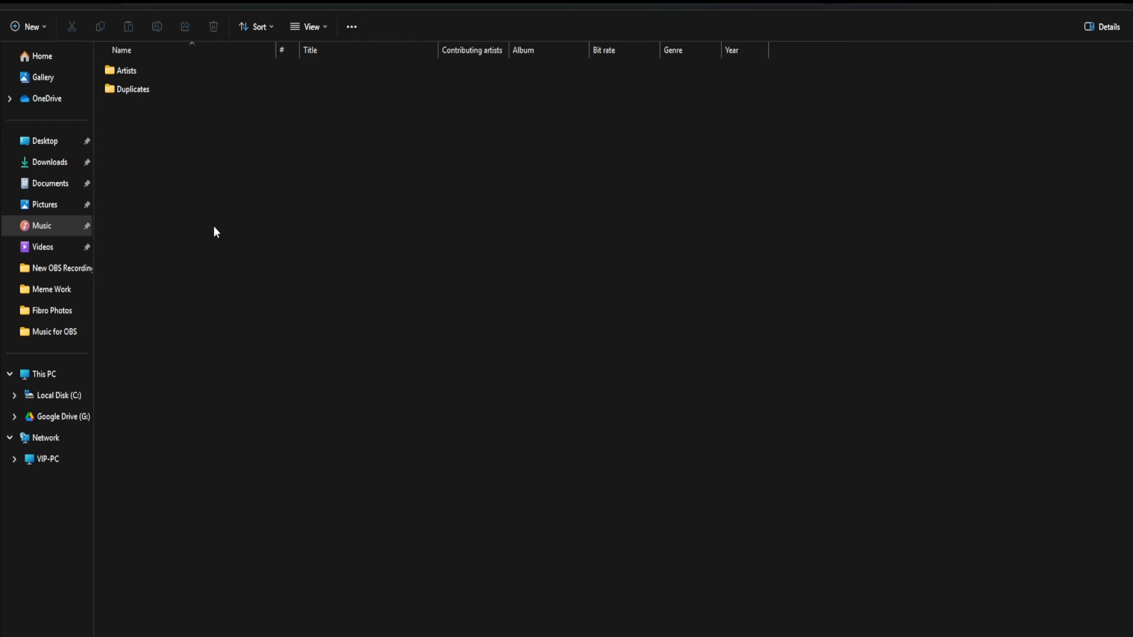
double_click(145, 93)
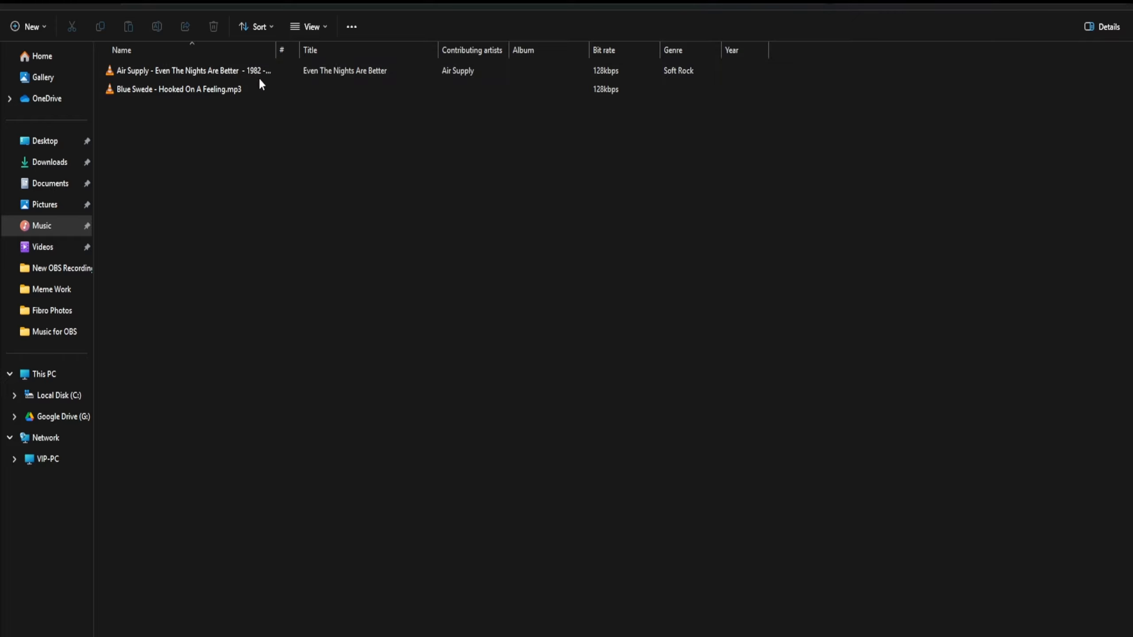
click(73, 3)
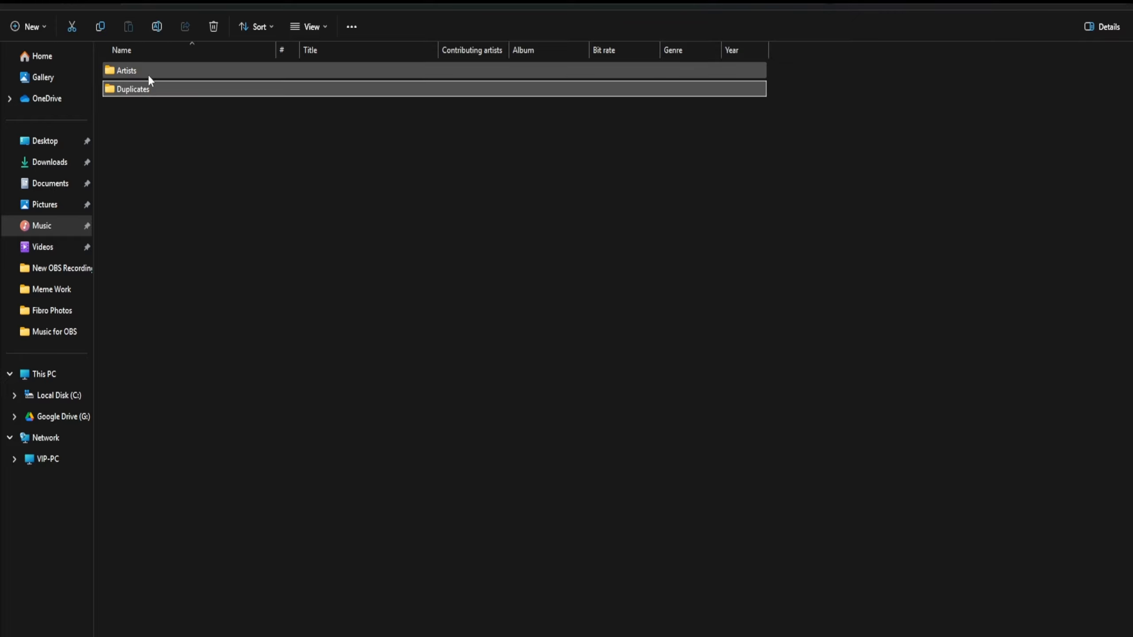
Step: Open the Artists folder and look through its alphabetical list of artist folders
double_click(149, 75)
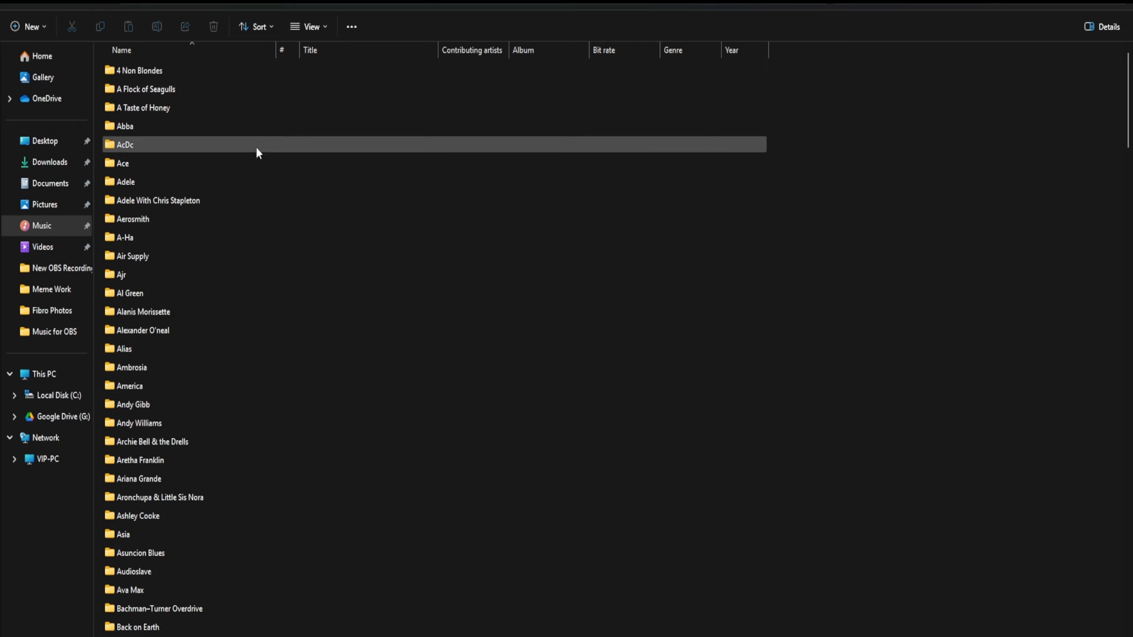
scroll(345, 261, down, 5)
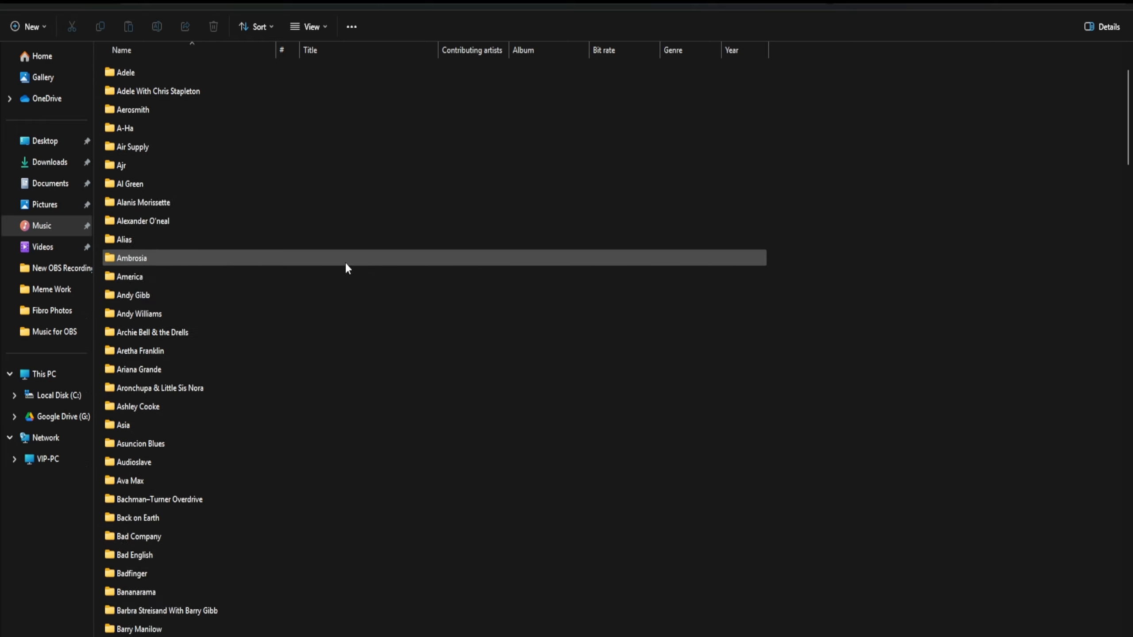
scroll(347, 267, down, 1)
scroll(346, 262, down, 4)
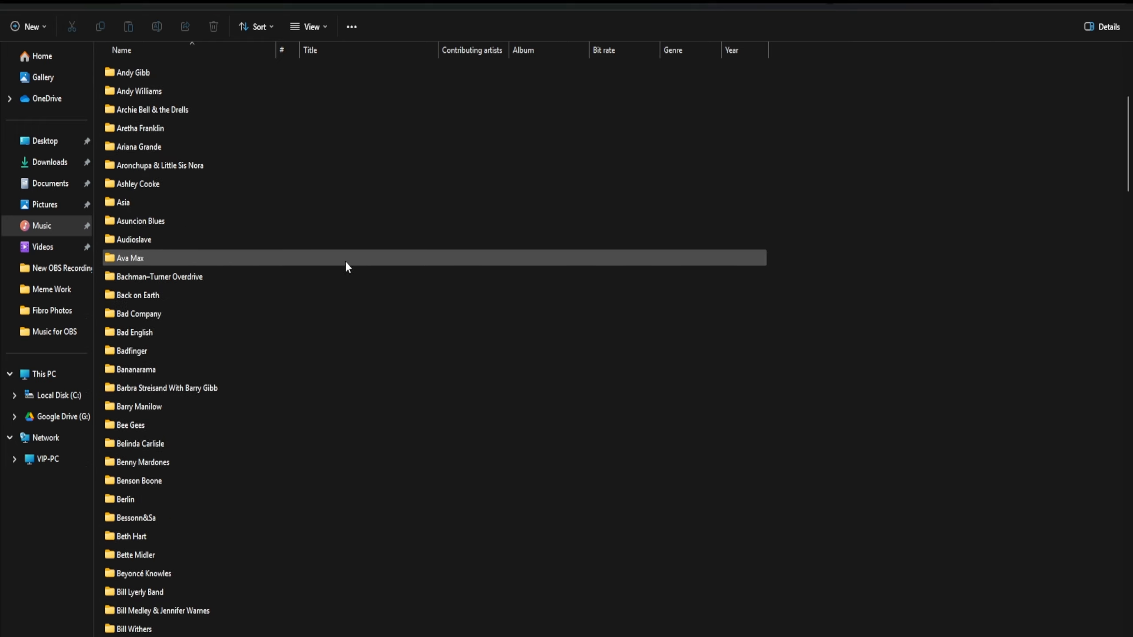
scroll(345, 262, down, 1)
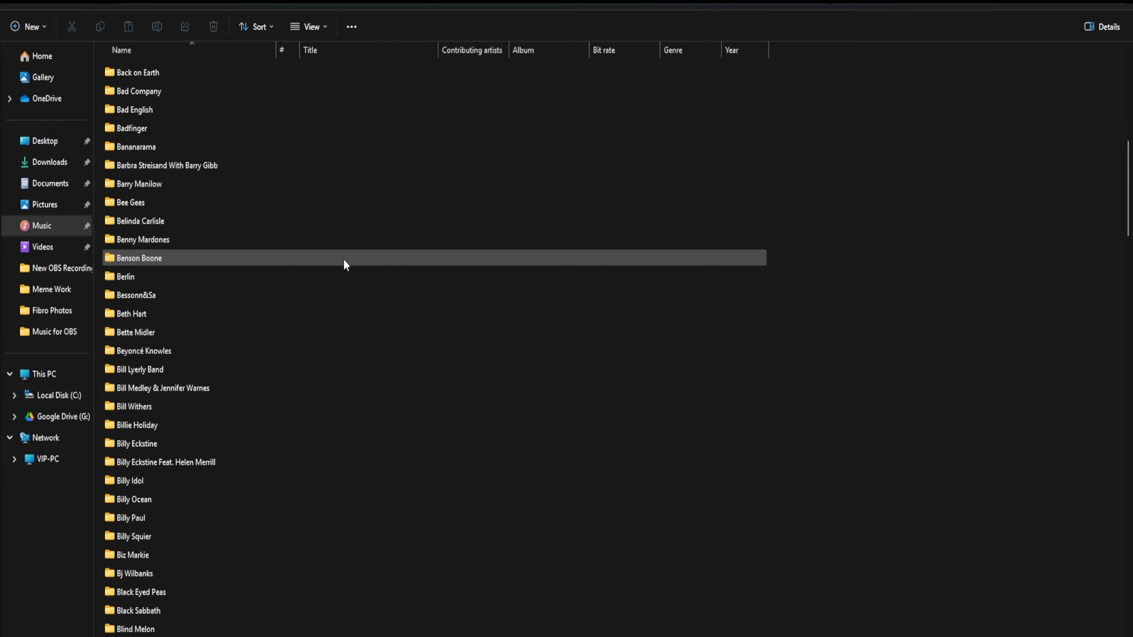
scroll(343, 260, down, 5)
scroll(341, 256, down, 2)
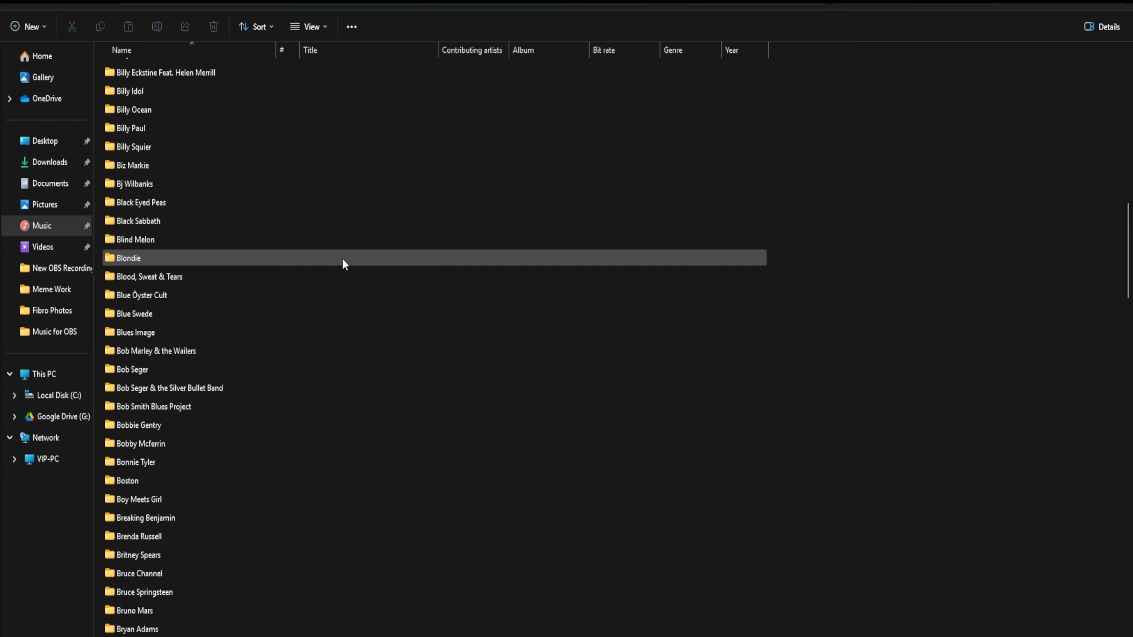
scroll(341, 257, down, 4)
scroll(342, 260, down, 4)
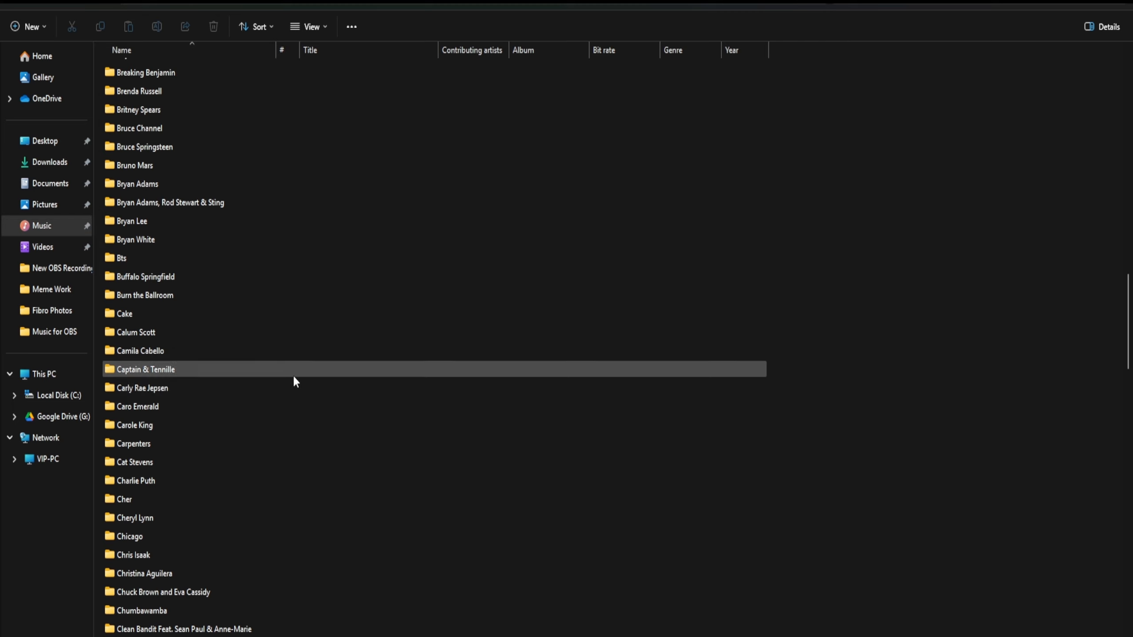
mouse_move(261, 406)
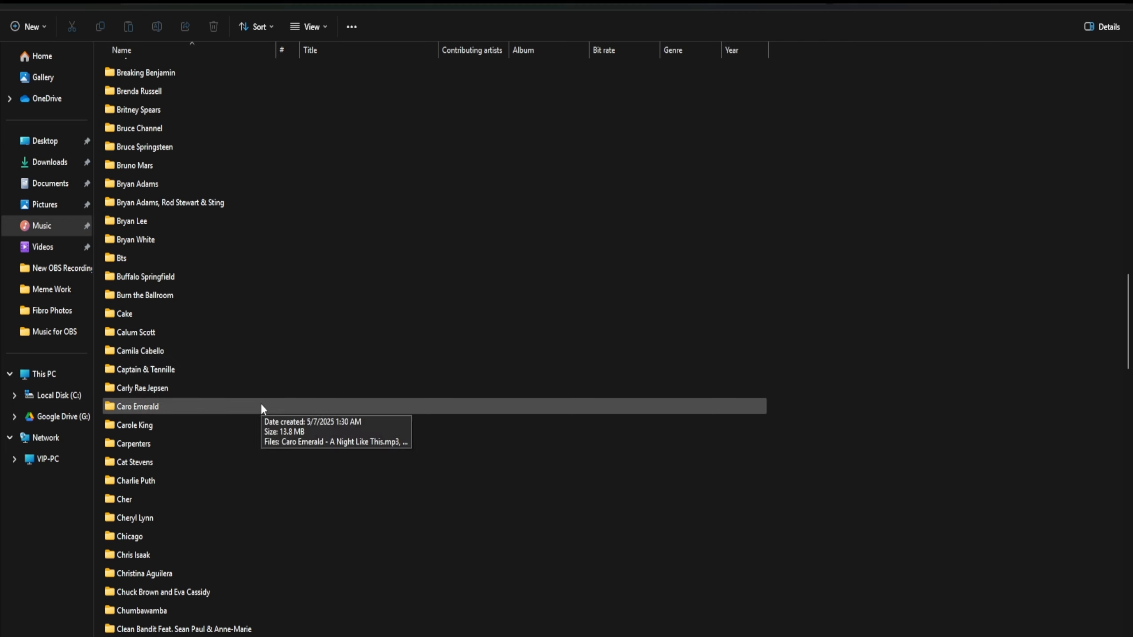
scroll(262, 407, down, 2)
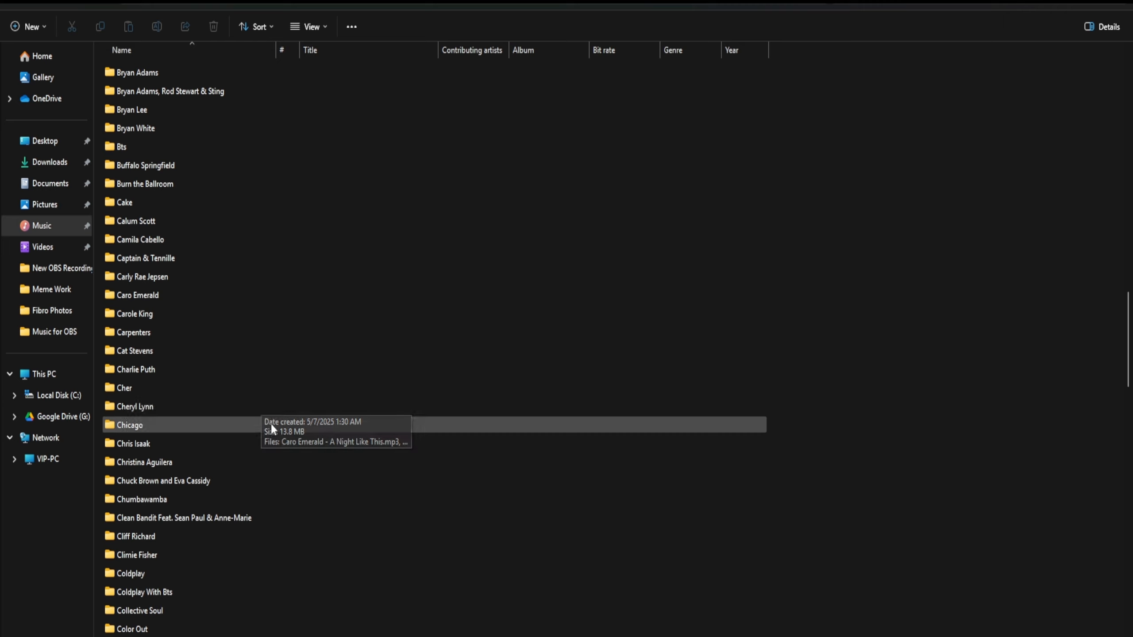
scroll(290, 463, down, 2)
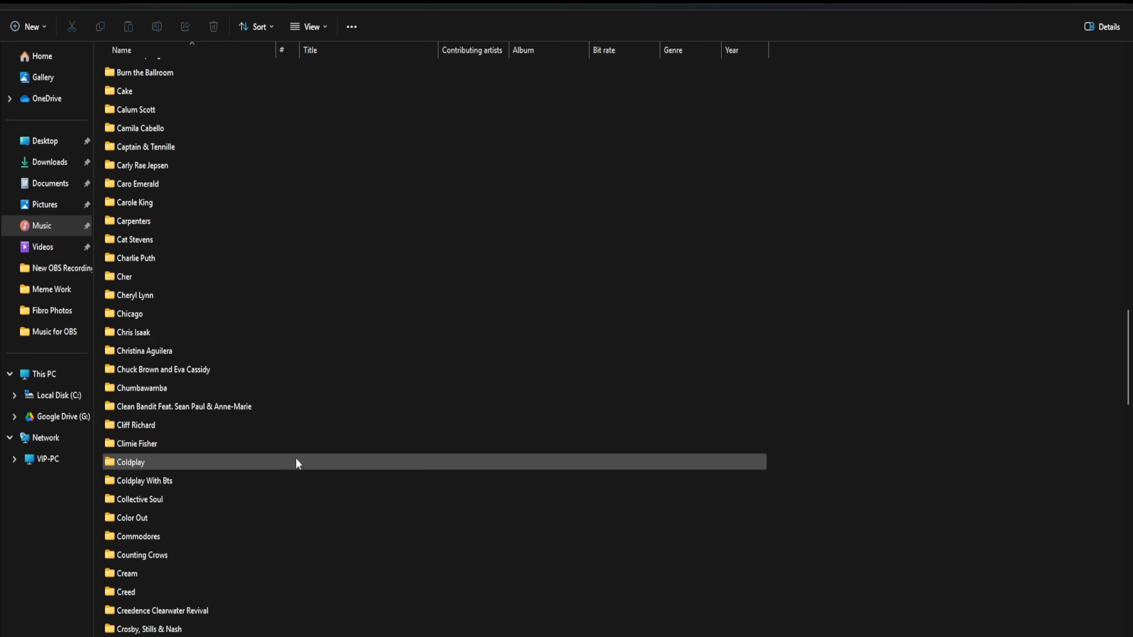
scroll(296, 463, down, 1)
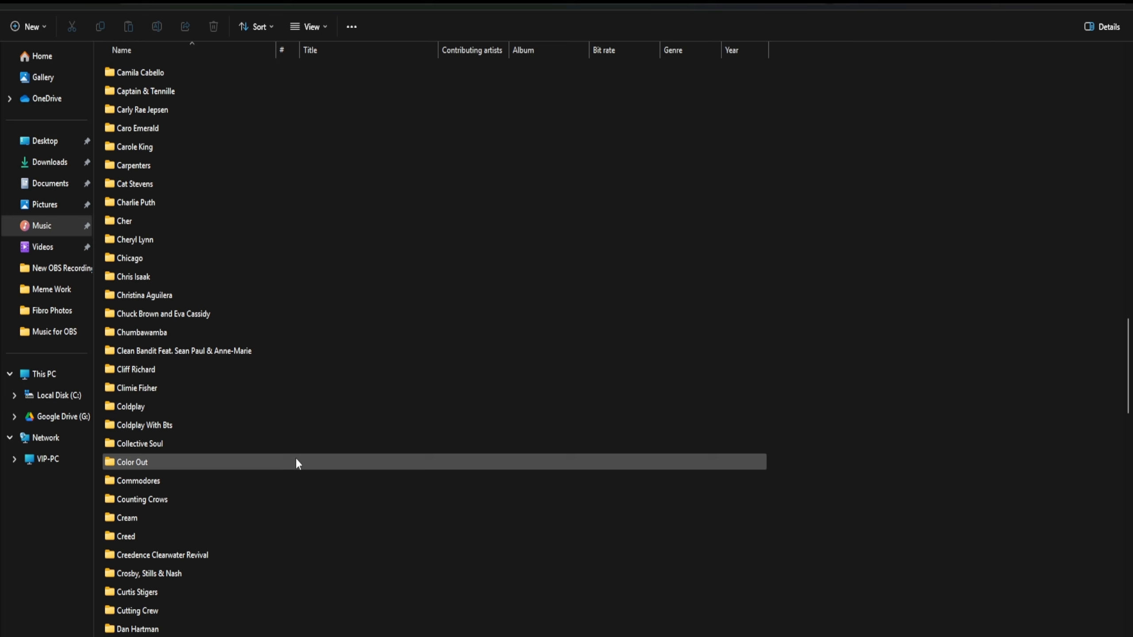
scroll(296, 463, down, 1)
scroll(297, 464, down, 2)
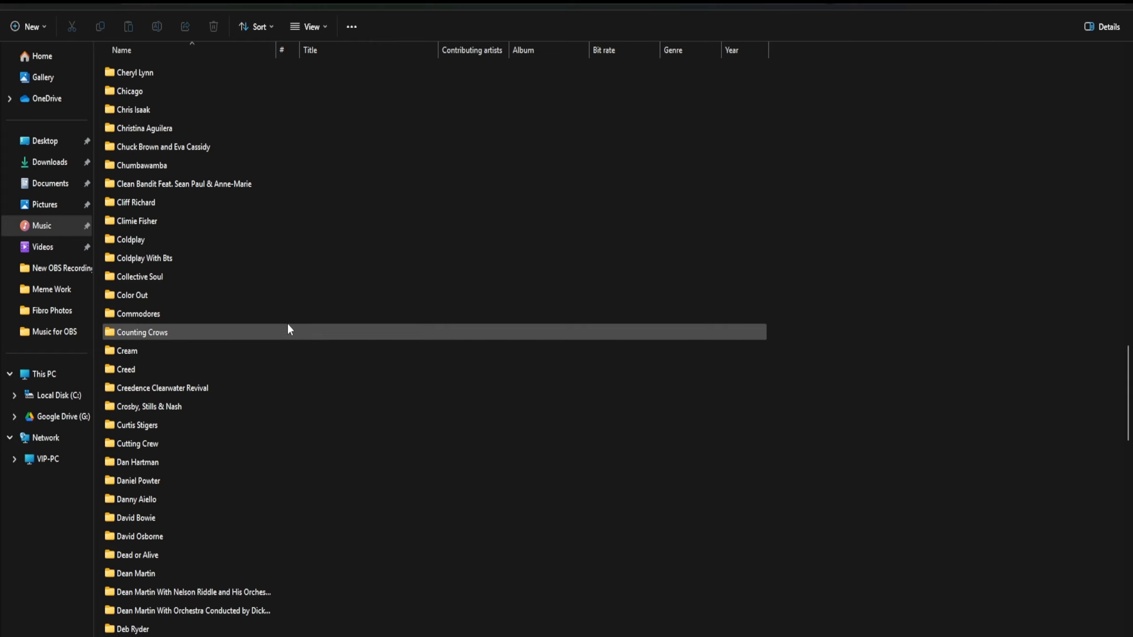
scroll(273, 317, up, 18)
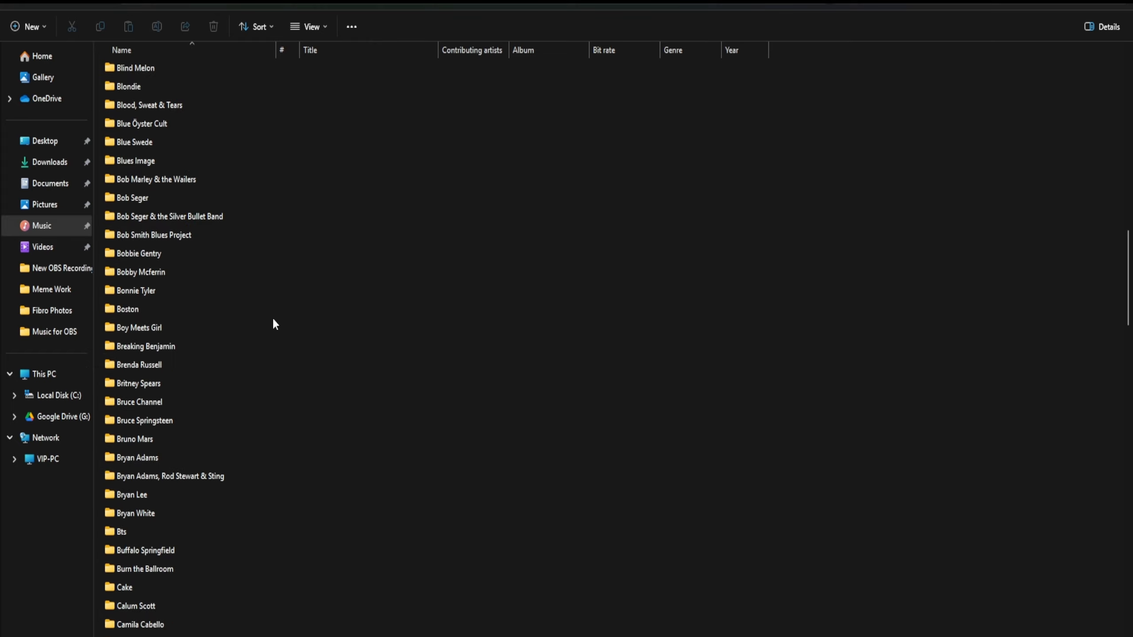
scroll(274, 320, up, 15)
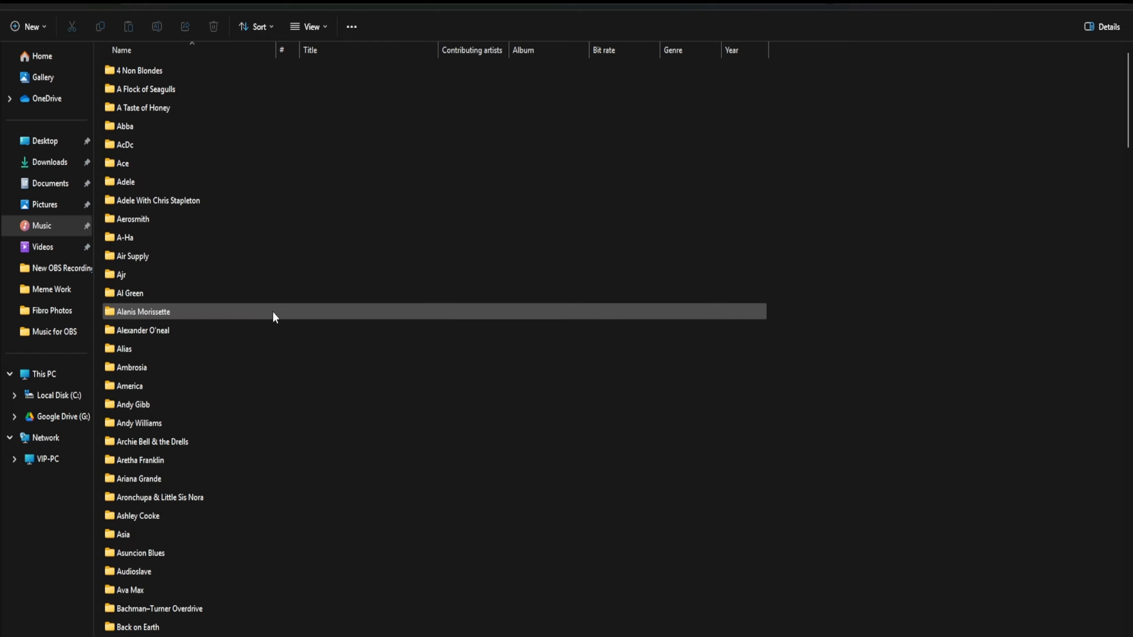
Step: Examine the song file names and tags inside the 4 Non Blondes, AcDc, Ace and Adele folders
double_click(166, 70)
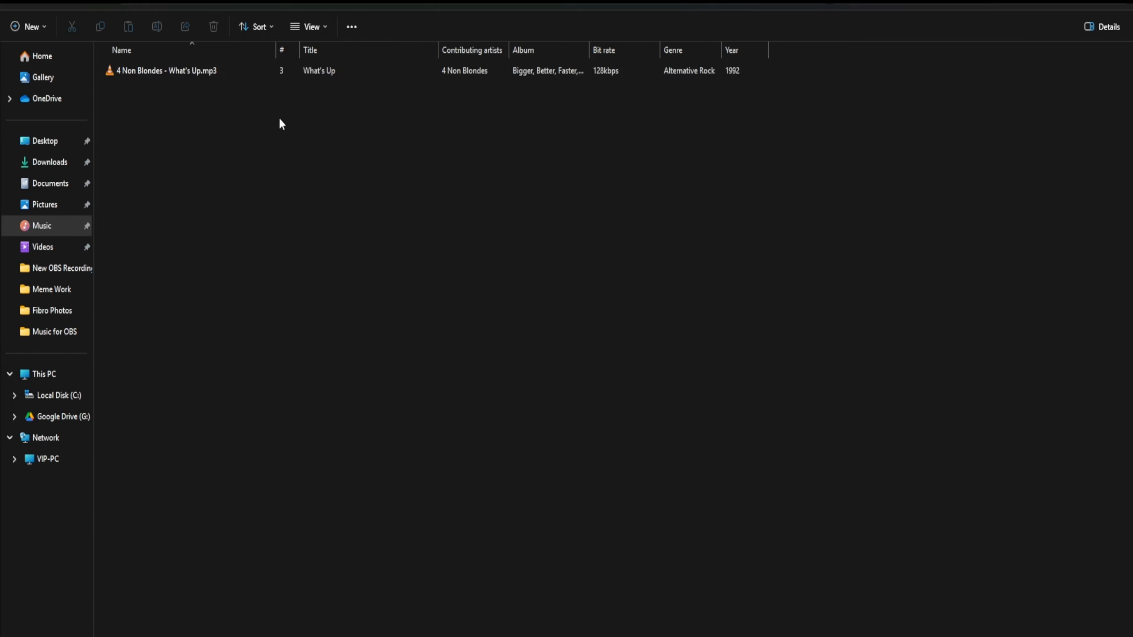
click(21, 6)
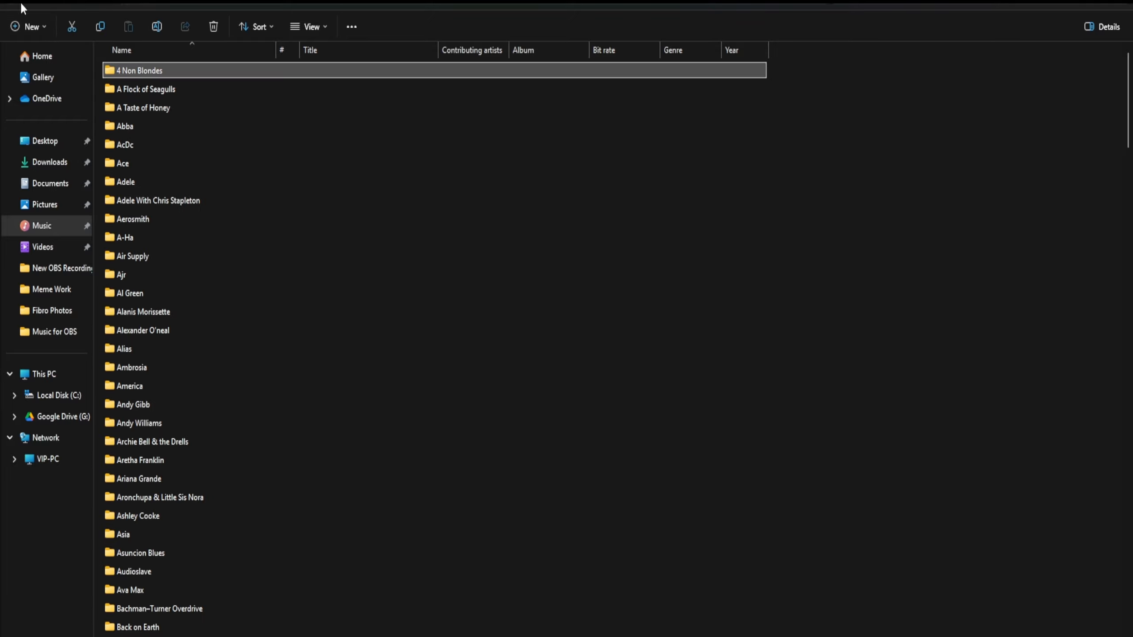
double_click(138, 143)
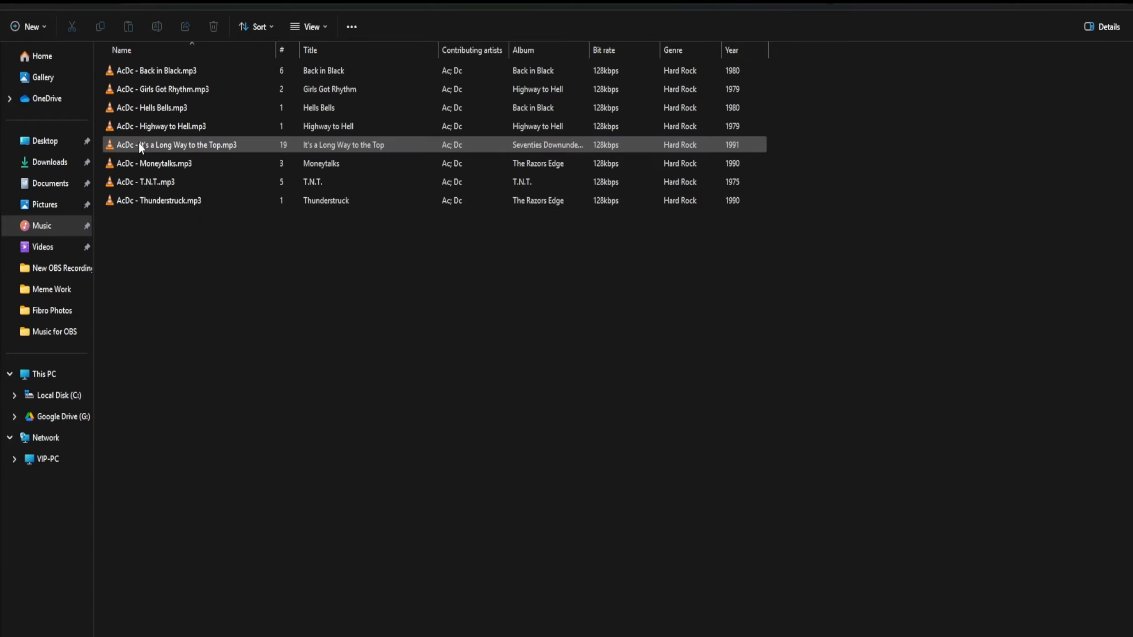
click(18, 7)
click(127, 165)
double_click(127, 165)
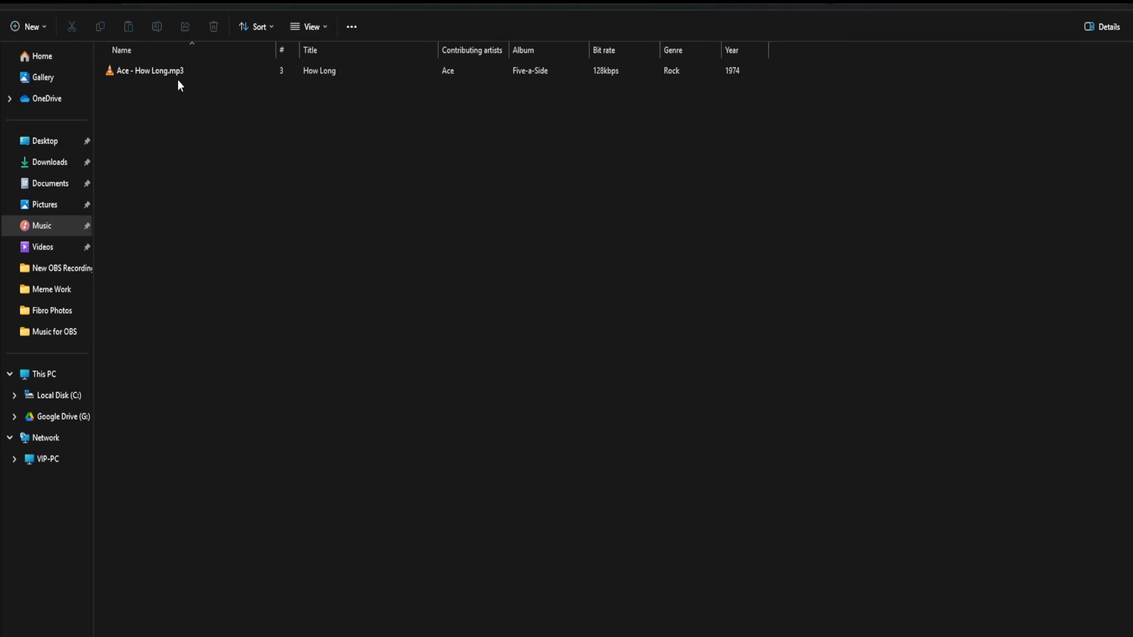
click(19, 10)
double_click(137, 181)
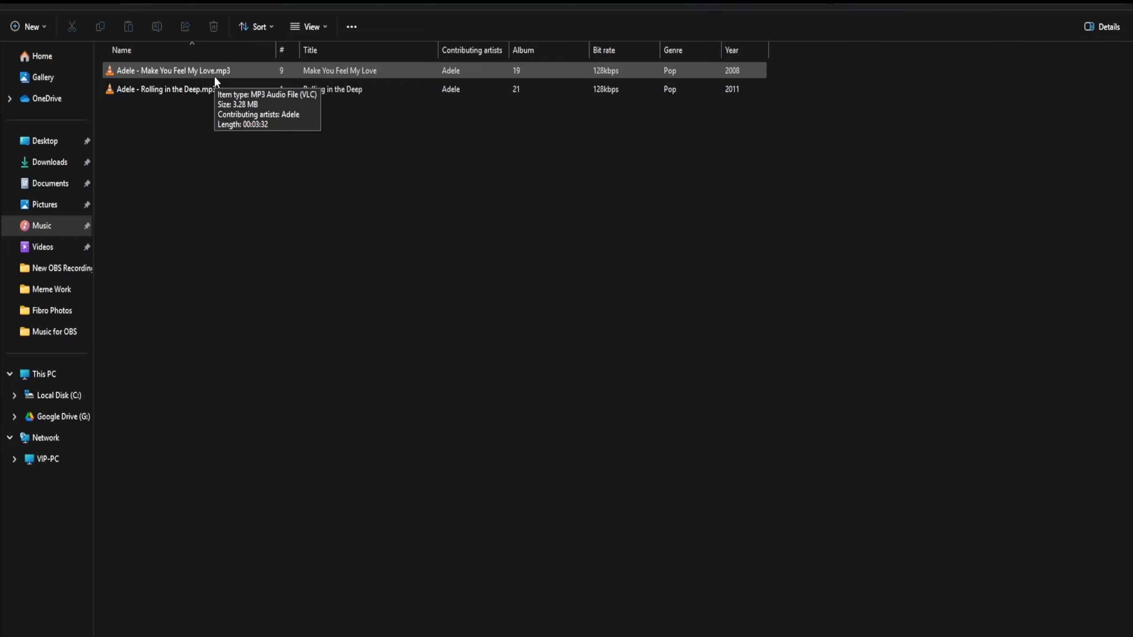
click(20, 6)
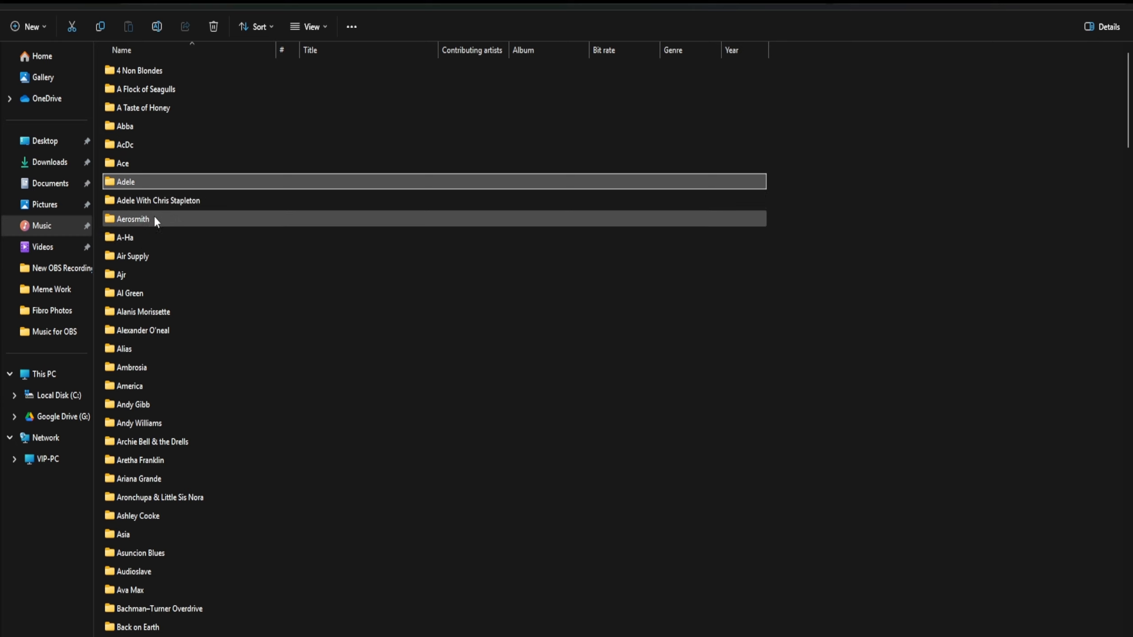
Step: Examine the song file names and tags inside the Aerosmith and Ajr artist folders, including Aerosmith - Dream On.mp3
double_click(151, 218)
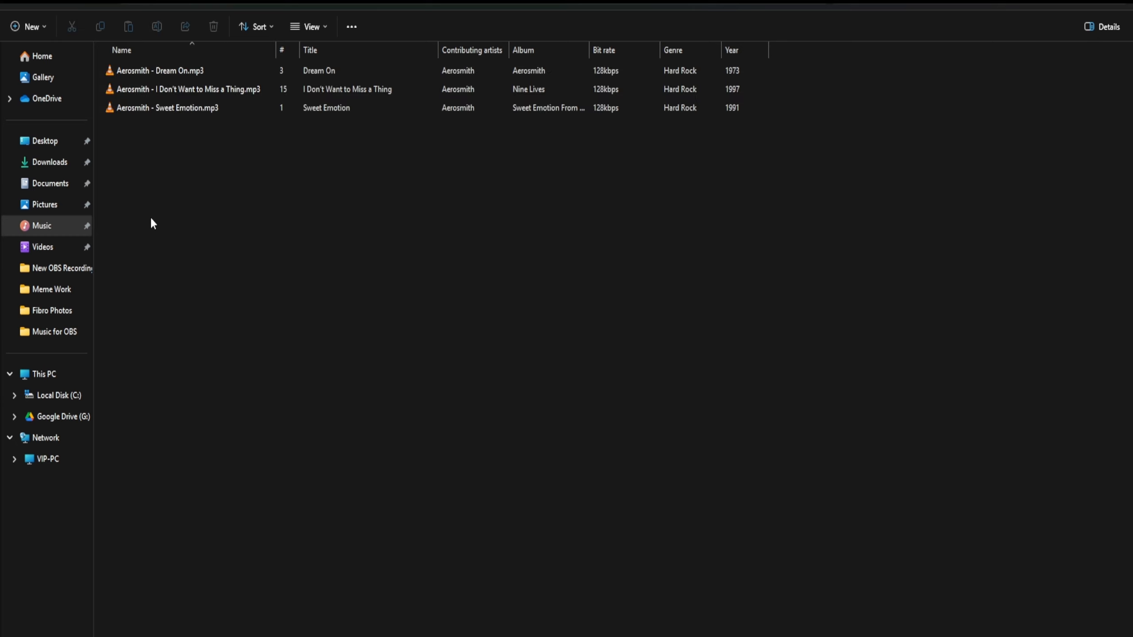
click(18, 4)
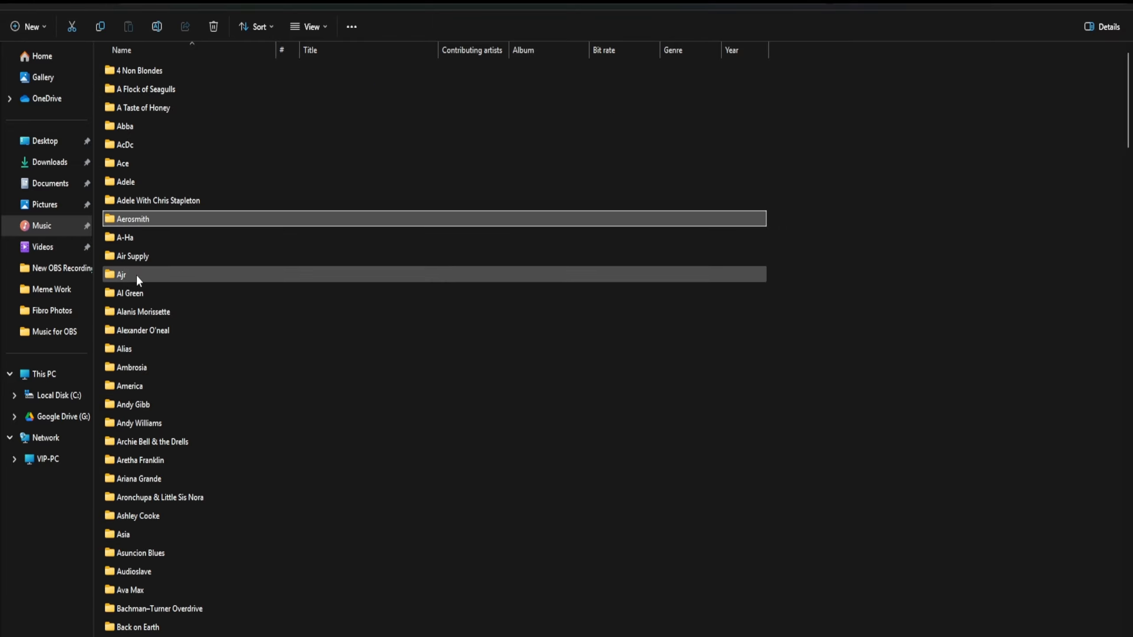
double_click(137, 274)
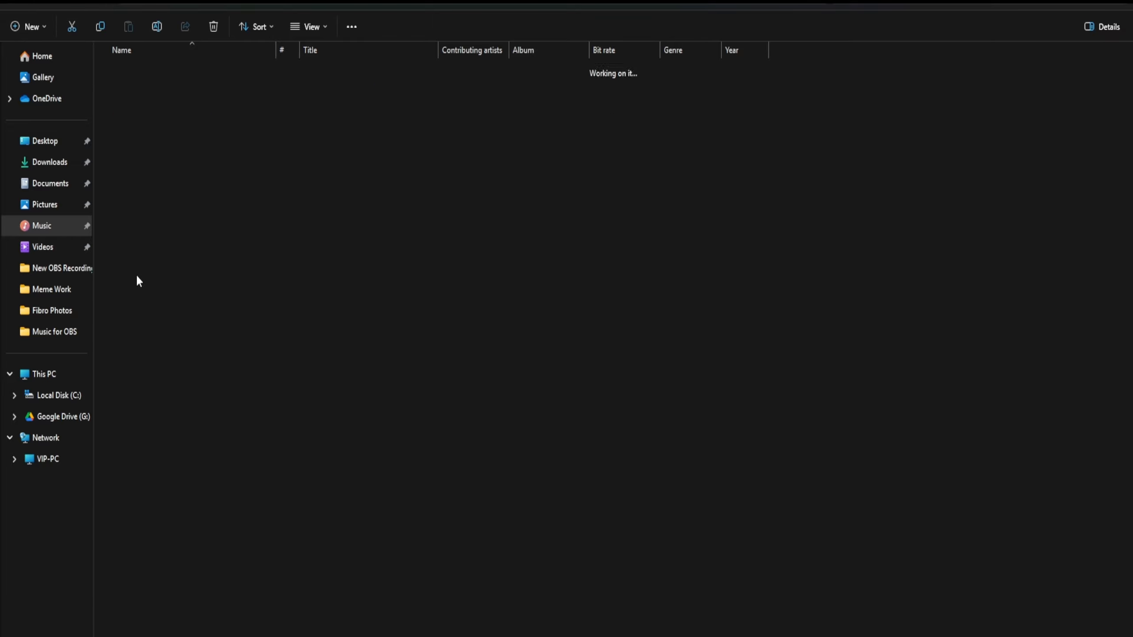
click(18, 3)
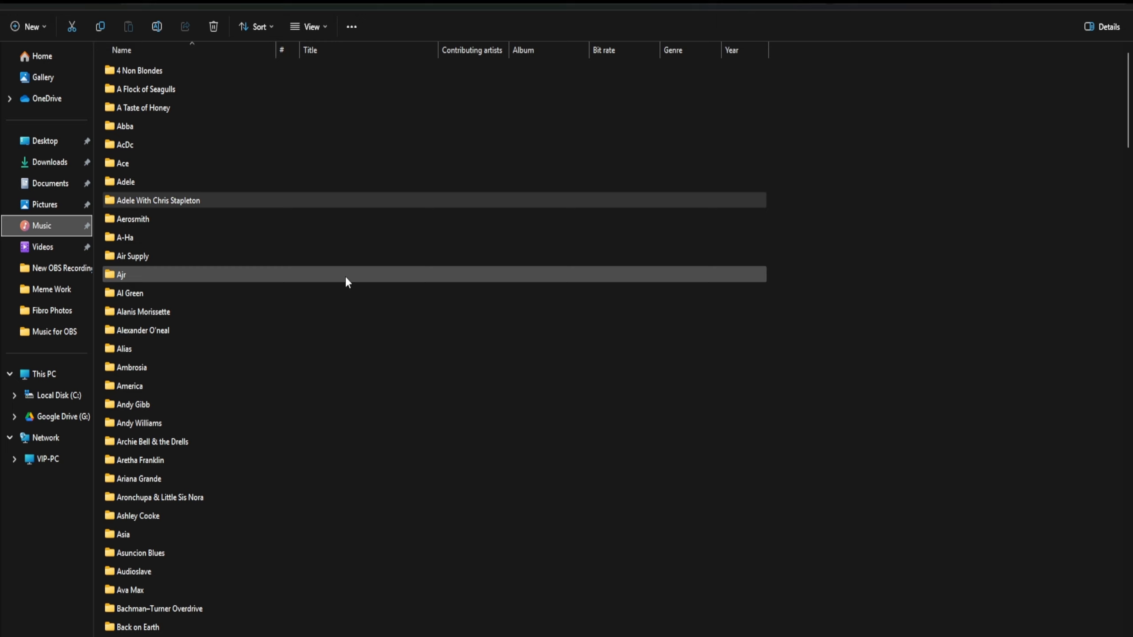
click(239, 220)
double_click(239, 219)
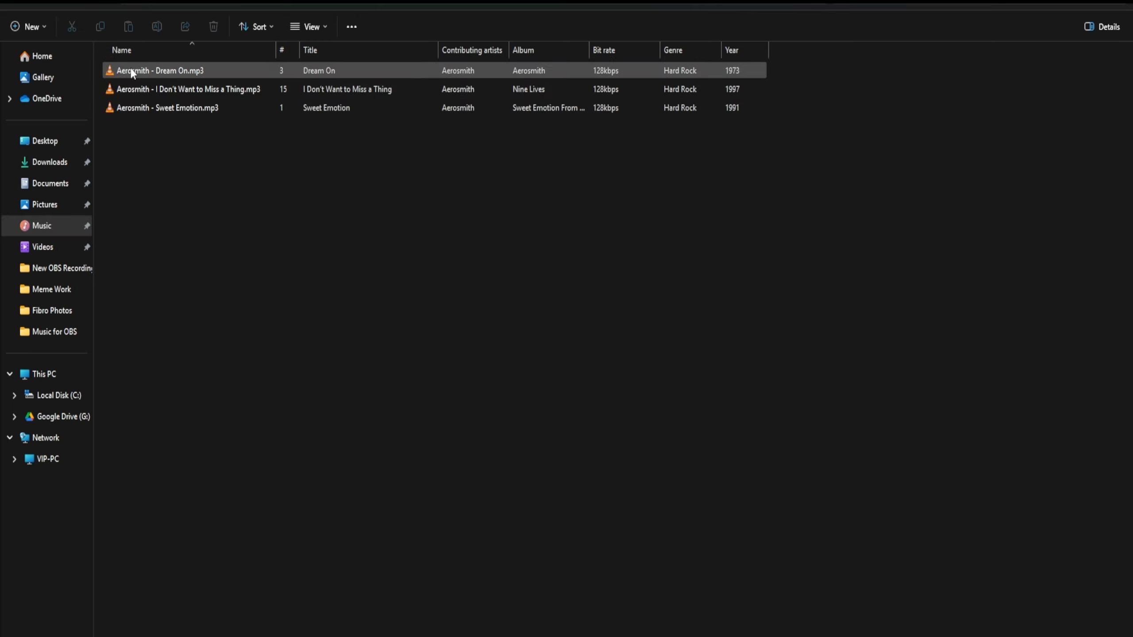
mouse_move(172, 75)
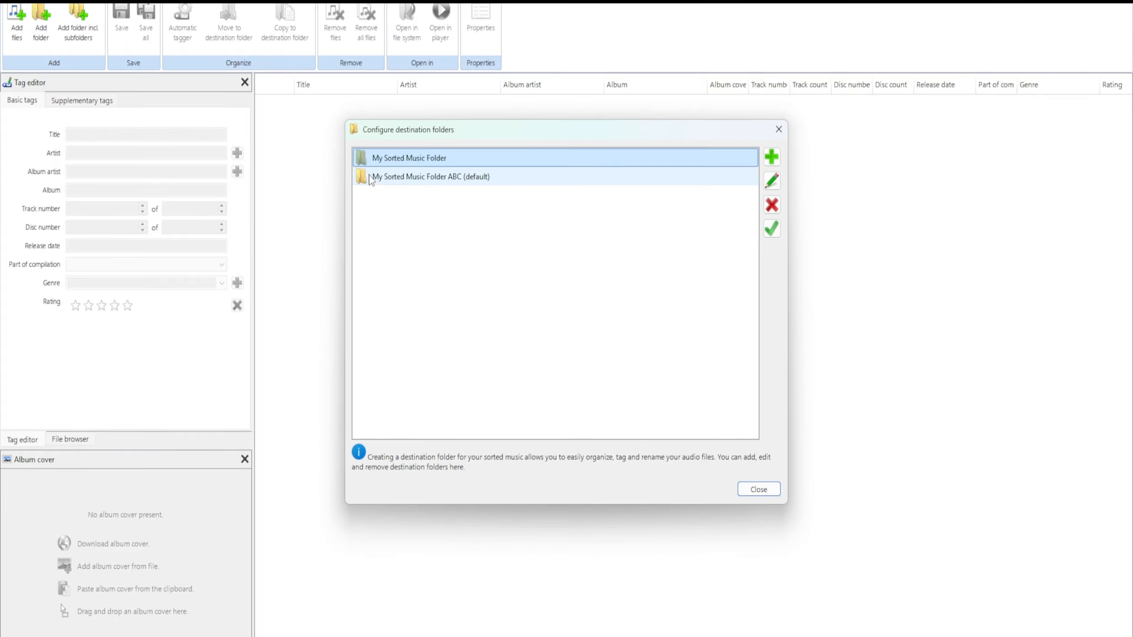
Step: In the tag editor, review the album, compilation and single tracks name patterns of the My Sorted Music Folder destination
double_click(439, 158)
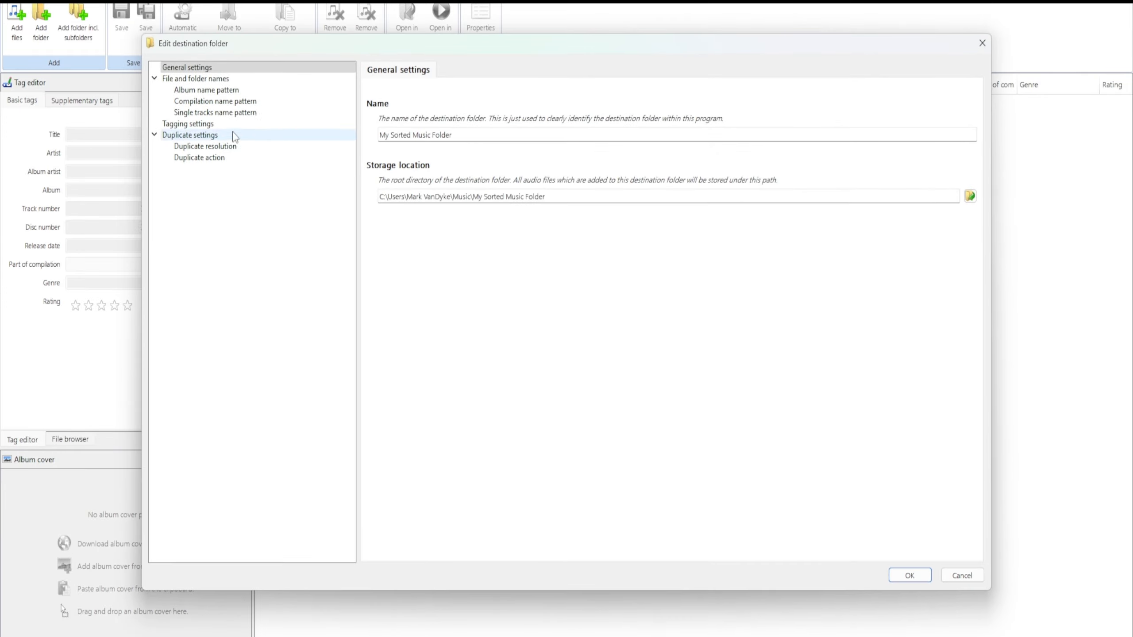
click(204, 79)
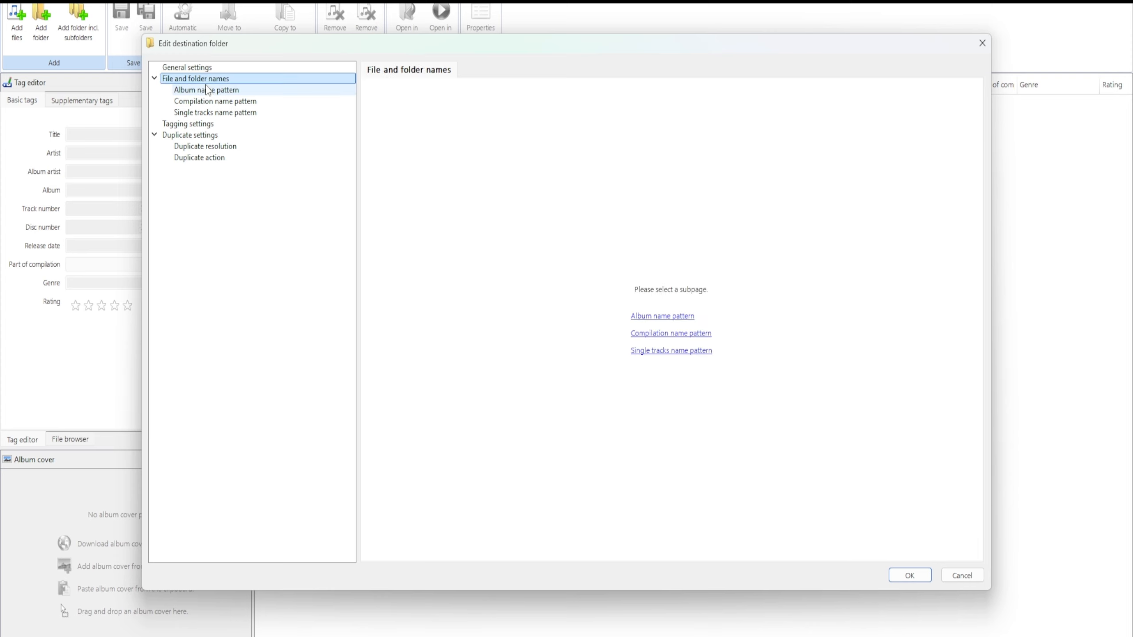
click(208, 91)
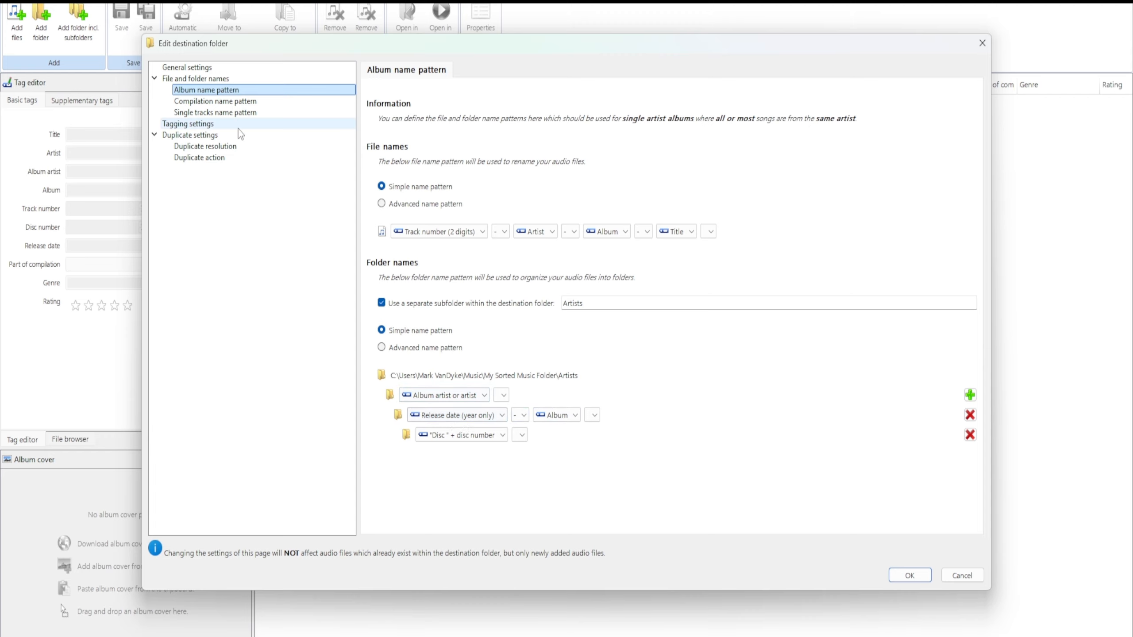
click(242, 103)
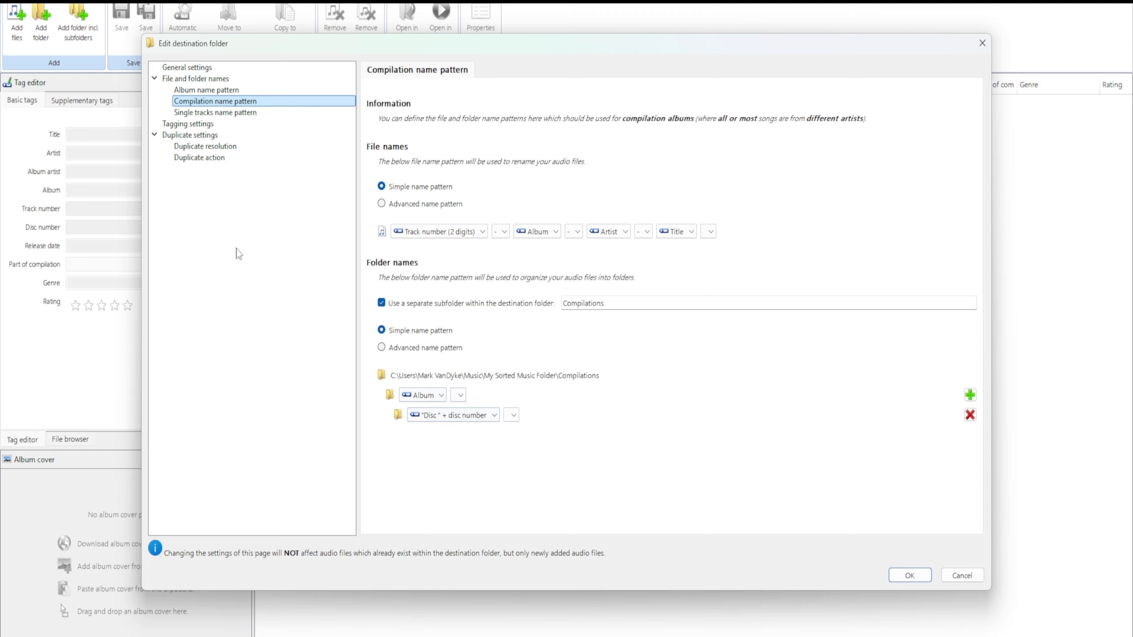
click(217, 114)
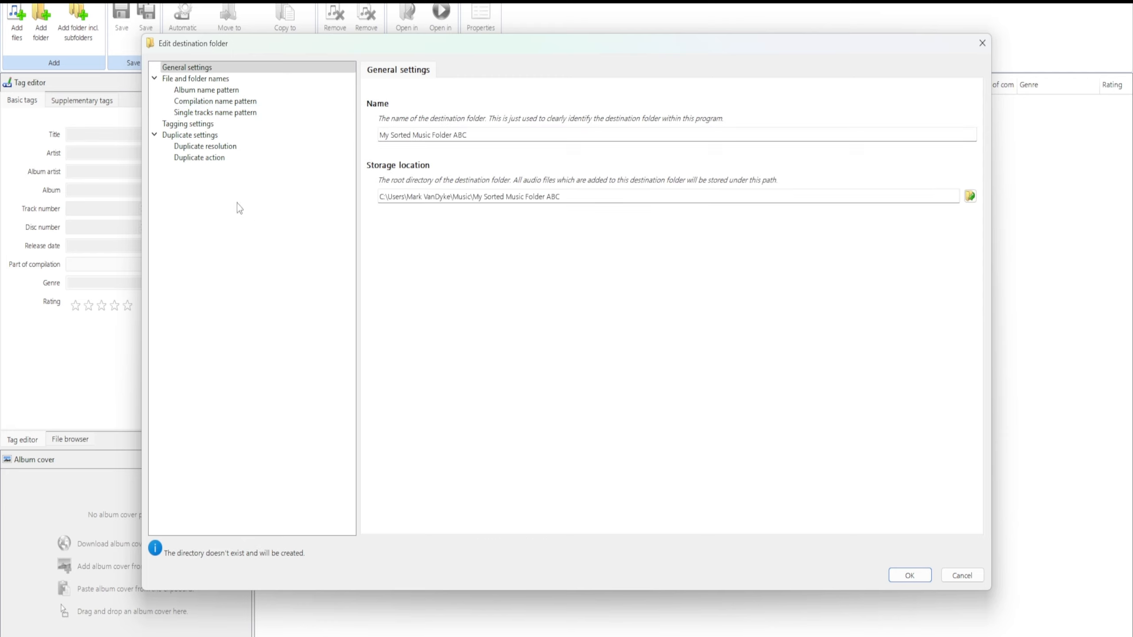
Step: For My Sorted Music Folder ABC, use advanced name patterns for both file and folder names of albums and compilations
click(208, 90)
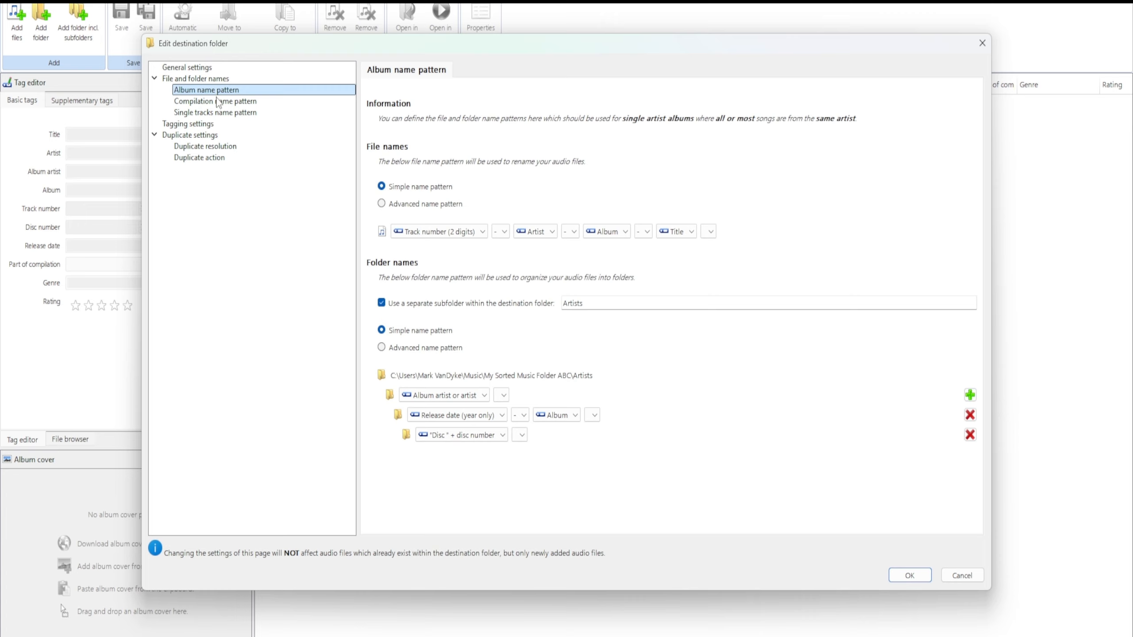
click(382, 204)
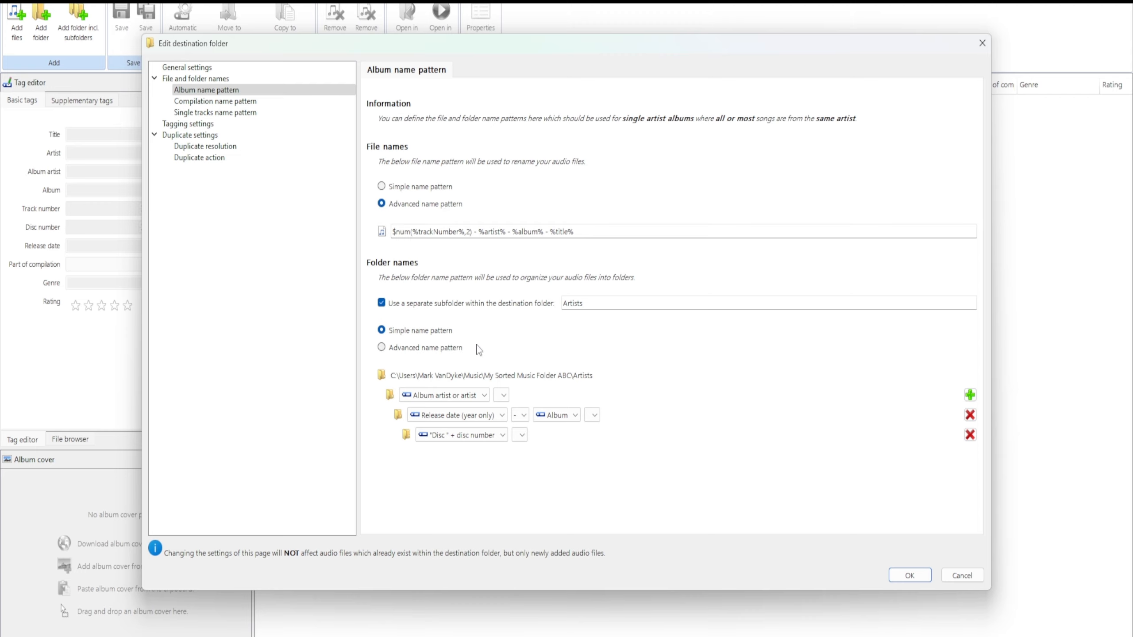
click(386, 352)
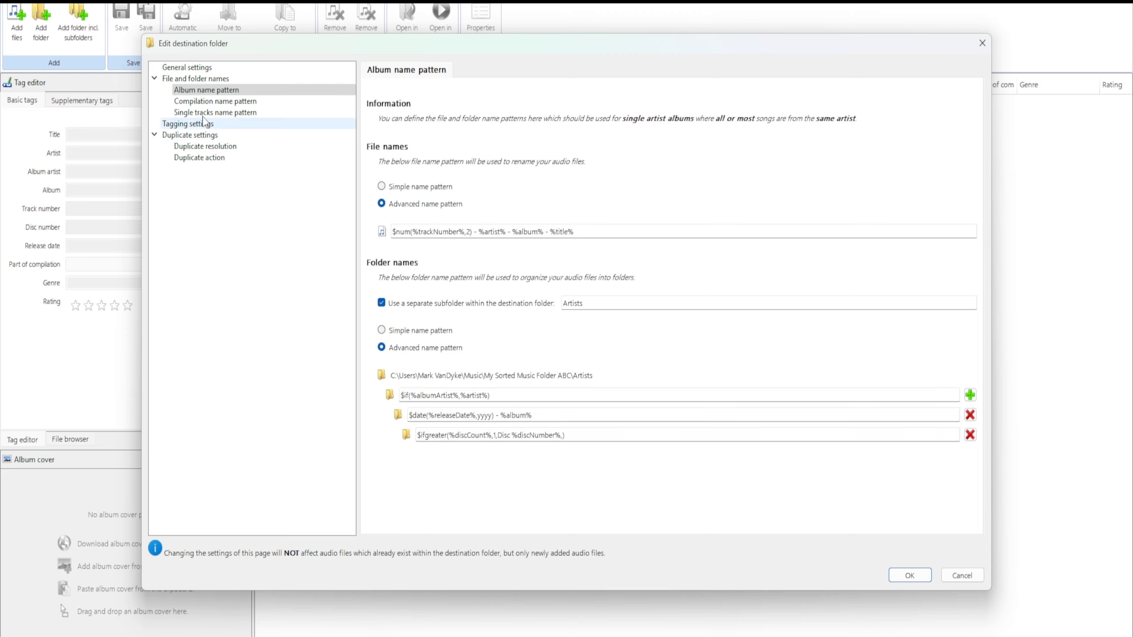
click(206, 103)
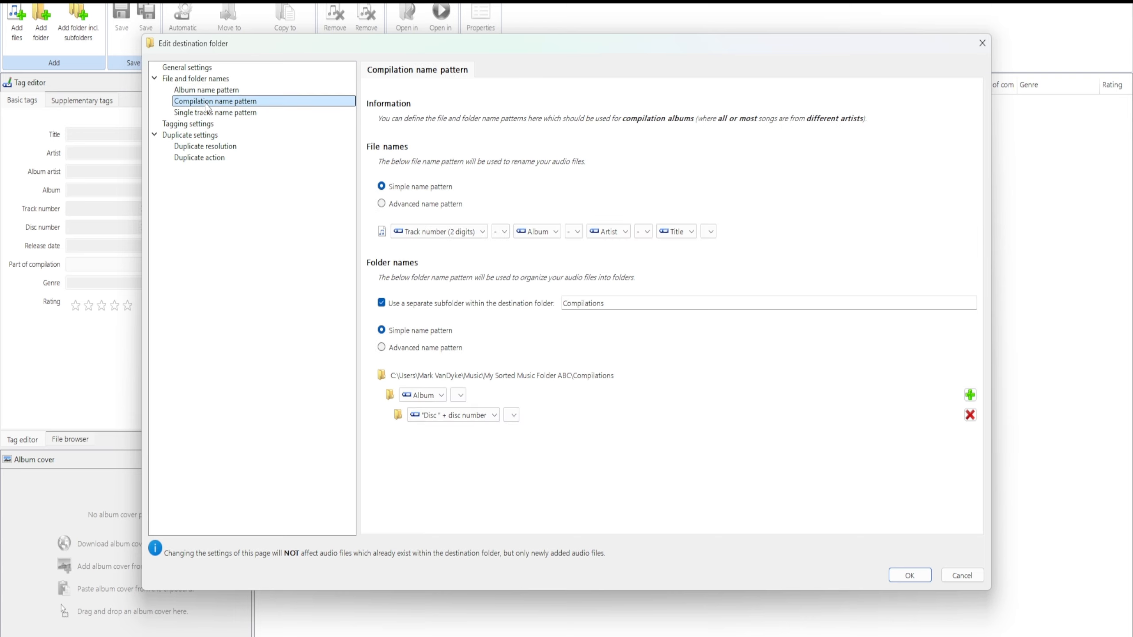
click(394, 207)
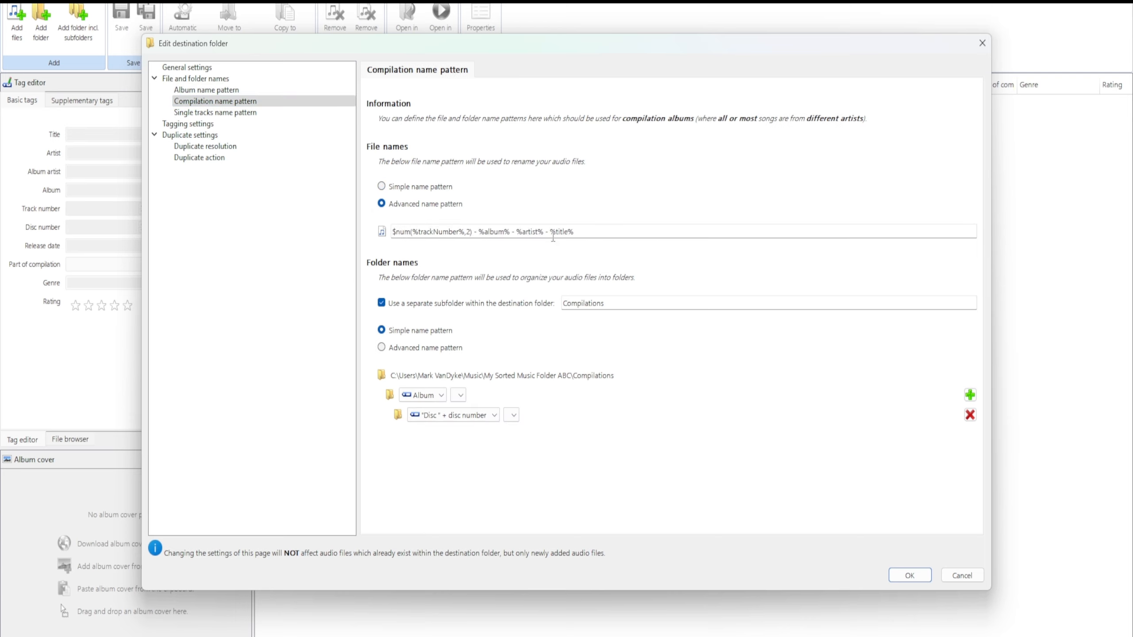
click(382, 348)
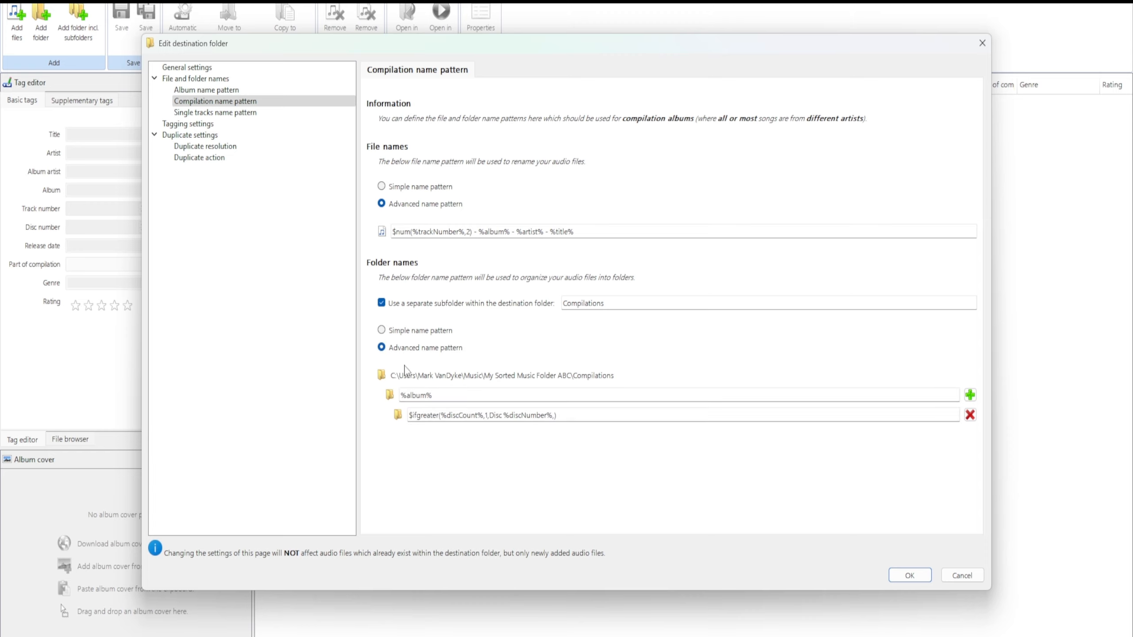
Step: For single tracks, keep simple file names but use the advanced pattern for folder names, and save the destination folder settings
click(185, 114)
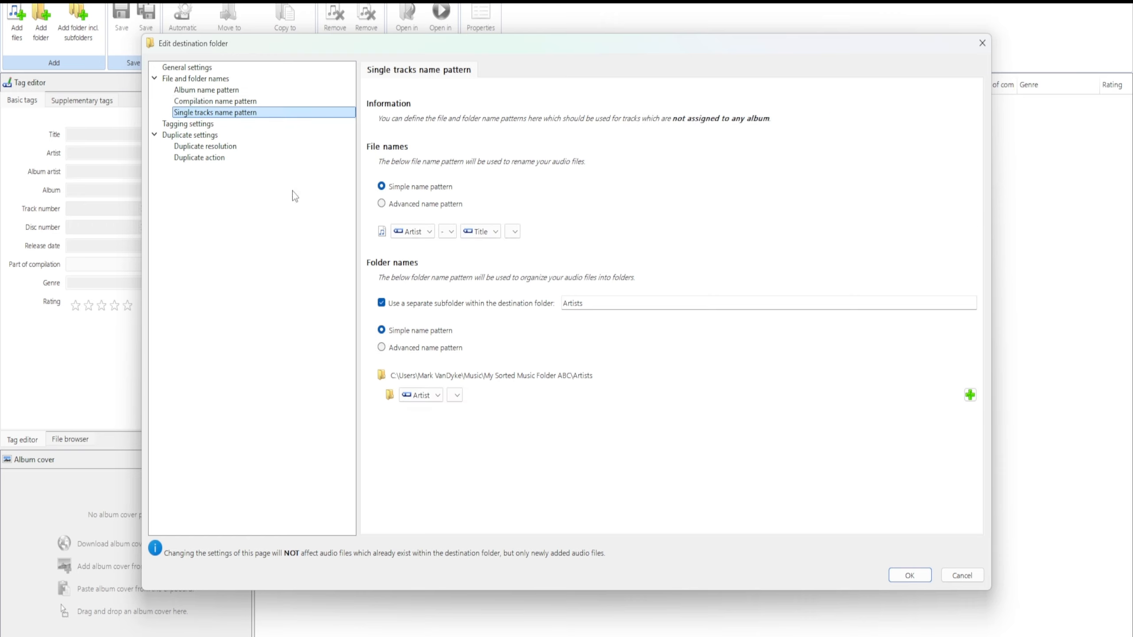
click(393, 205)
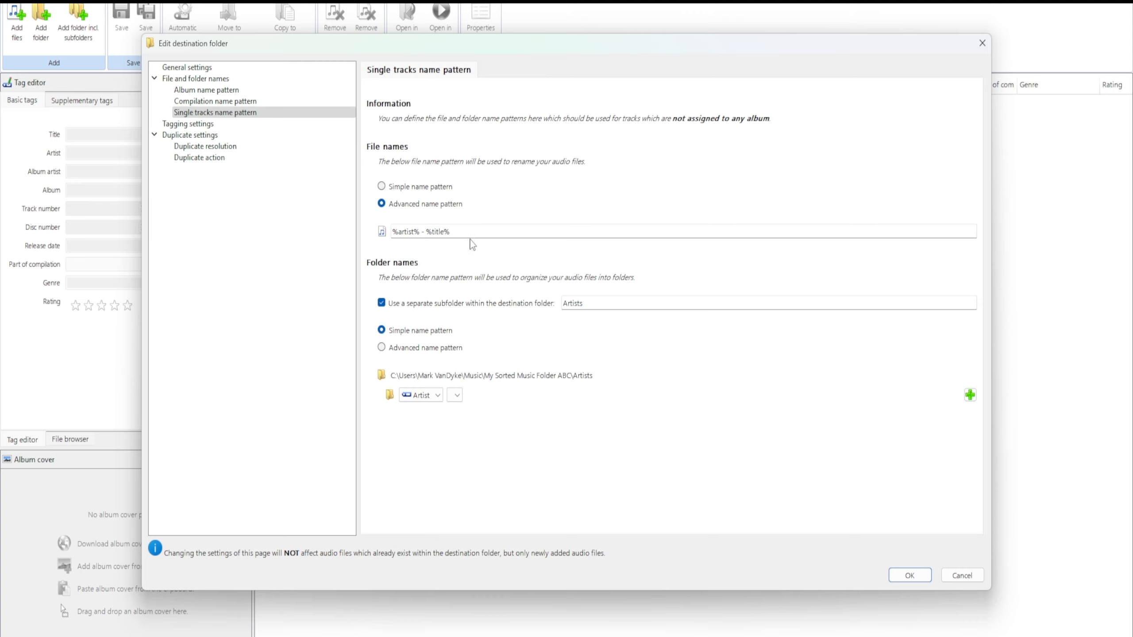
click(401, 189)
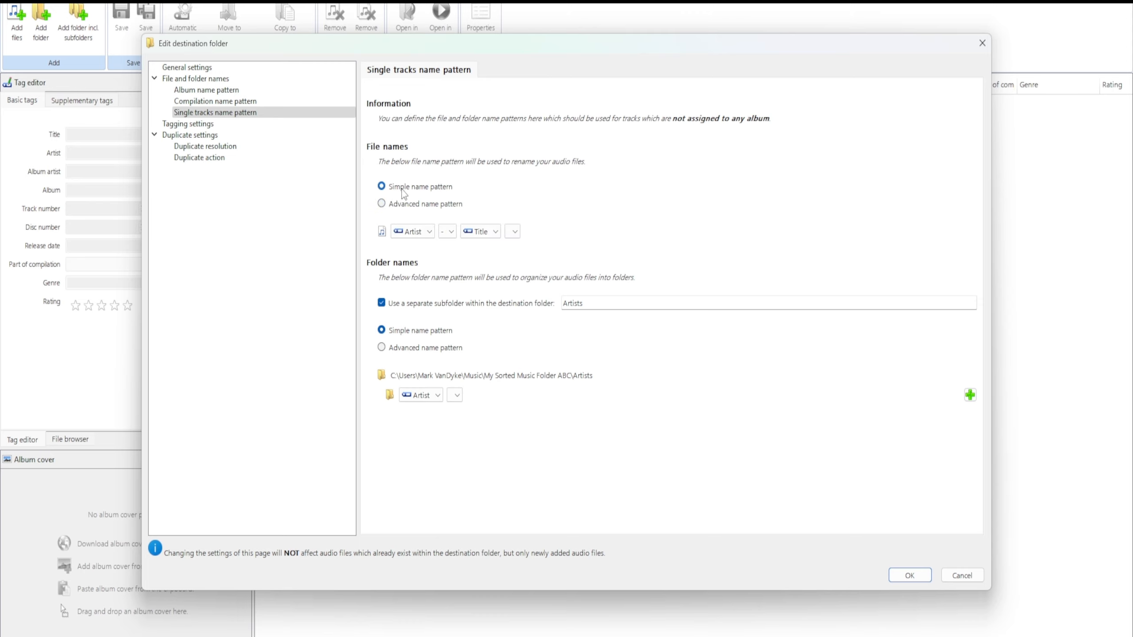
click(381, 349)
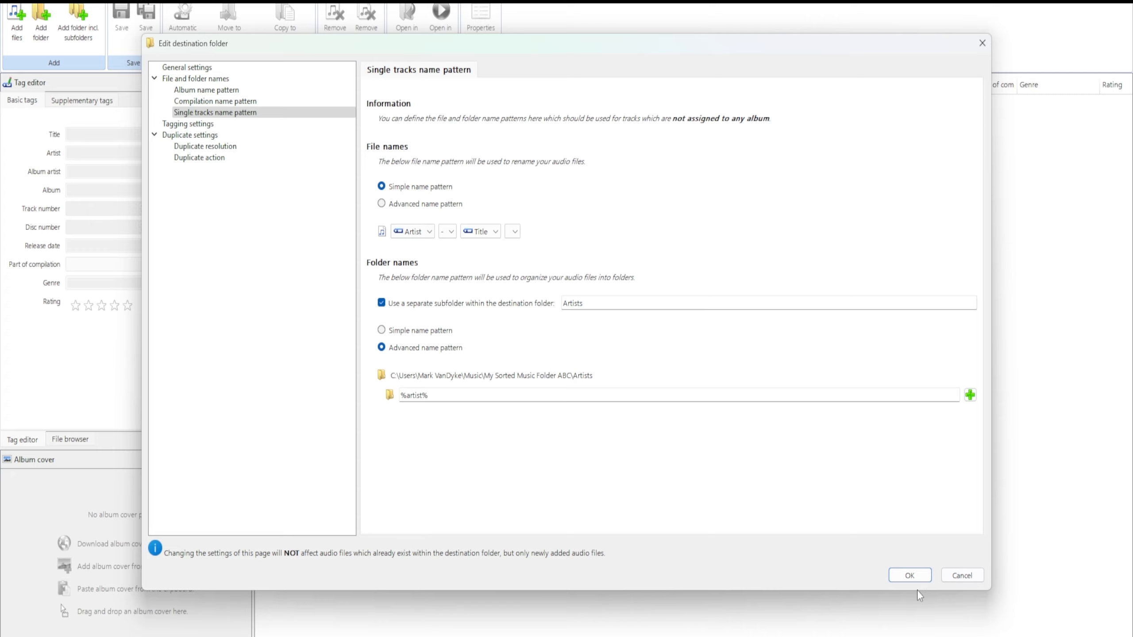
click(916, 578)
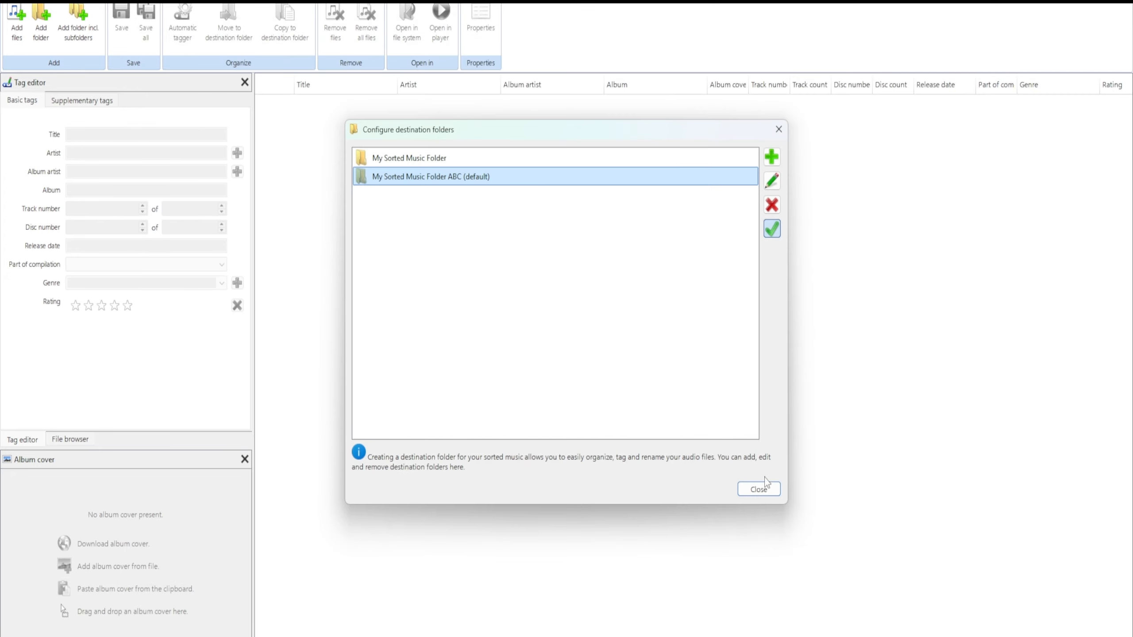
click(758, 488)
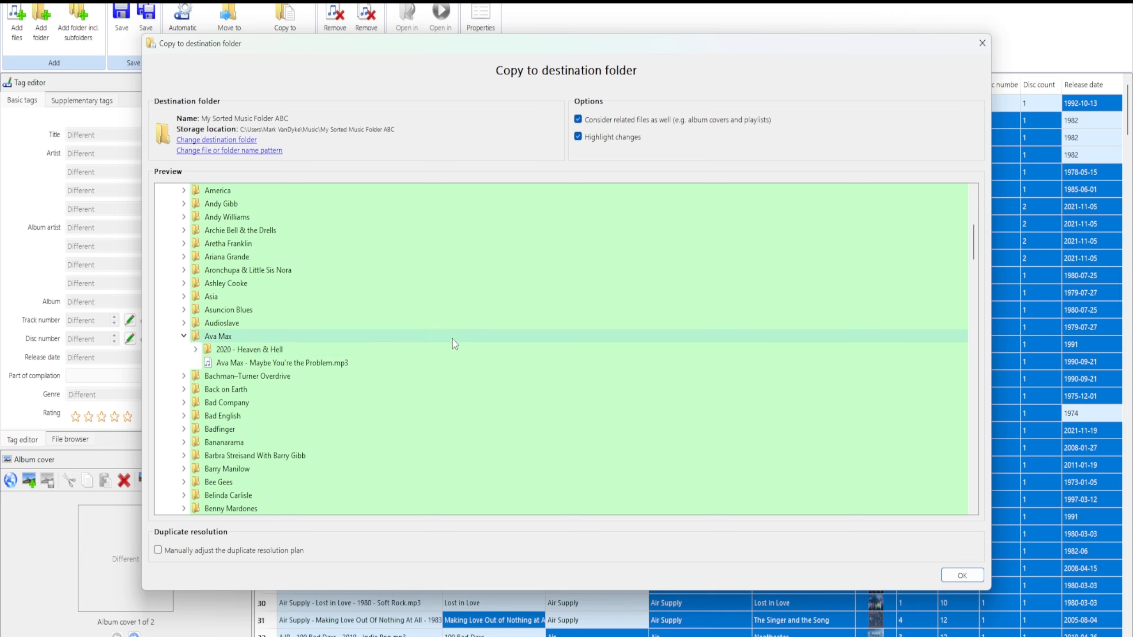
Step: From the copy preview, edit the destination folder and switch the album file and folder names to simple name patterns
click(226, 141)
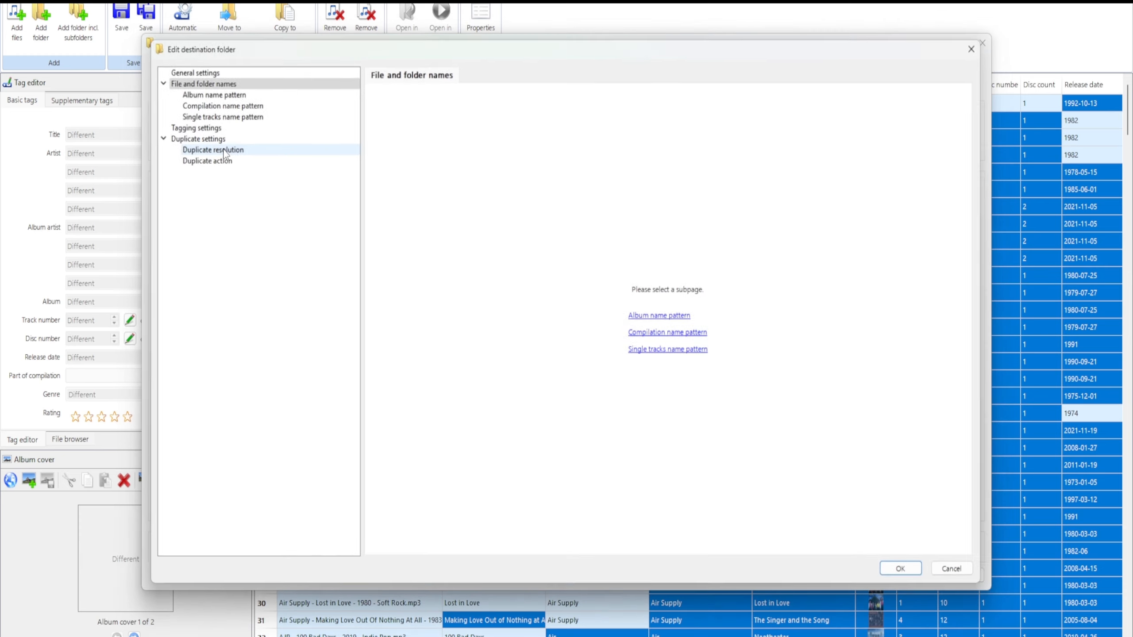
click(207, 89)
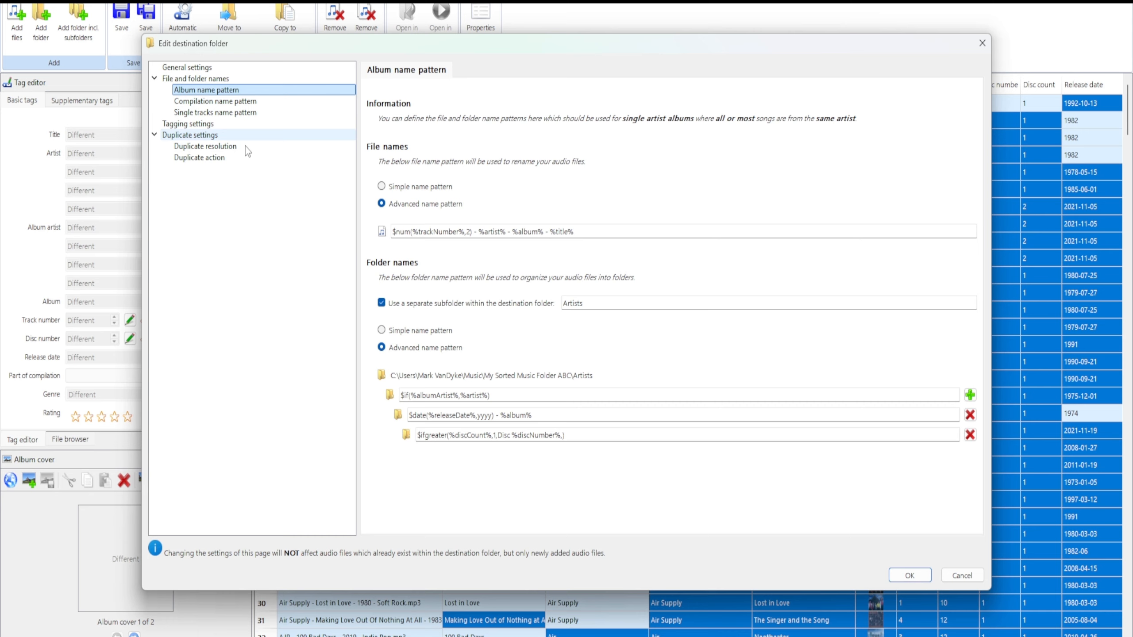
click(381, 203)
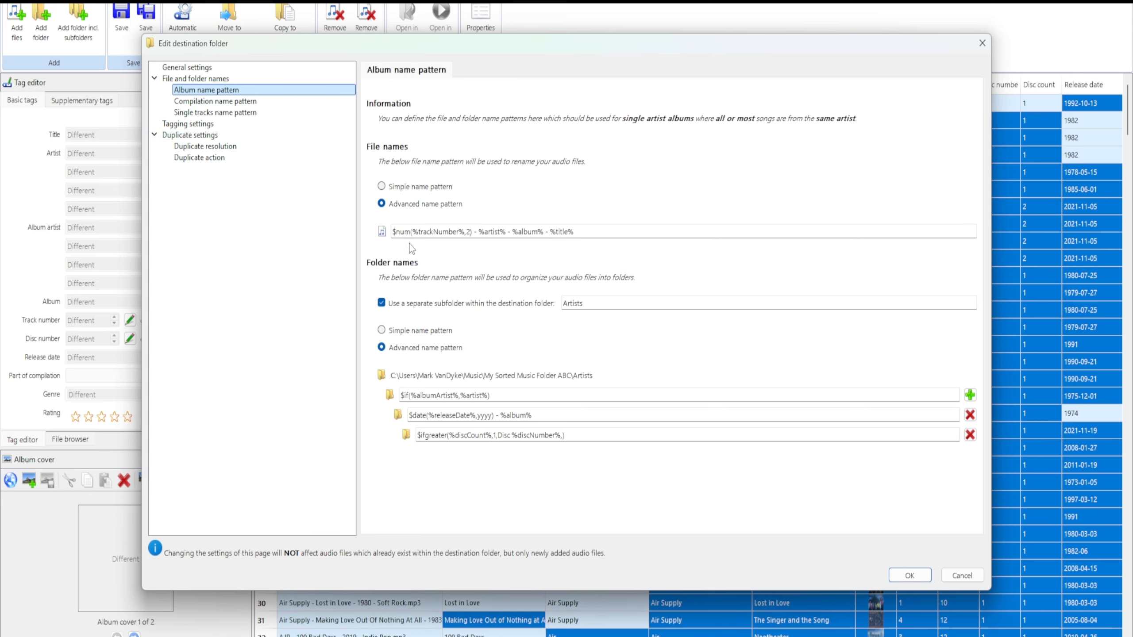
click(383, 187)
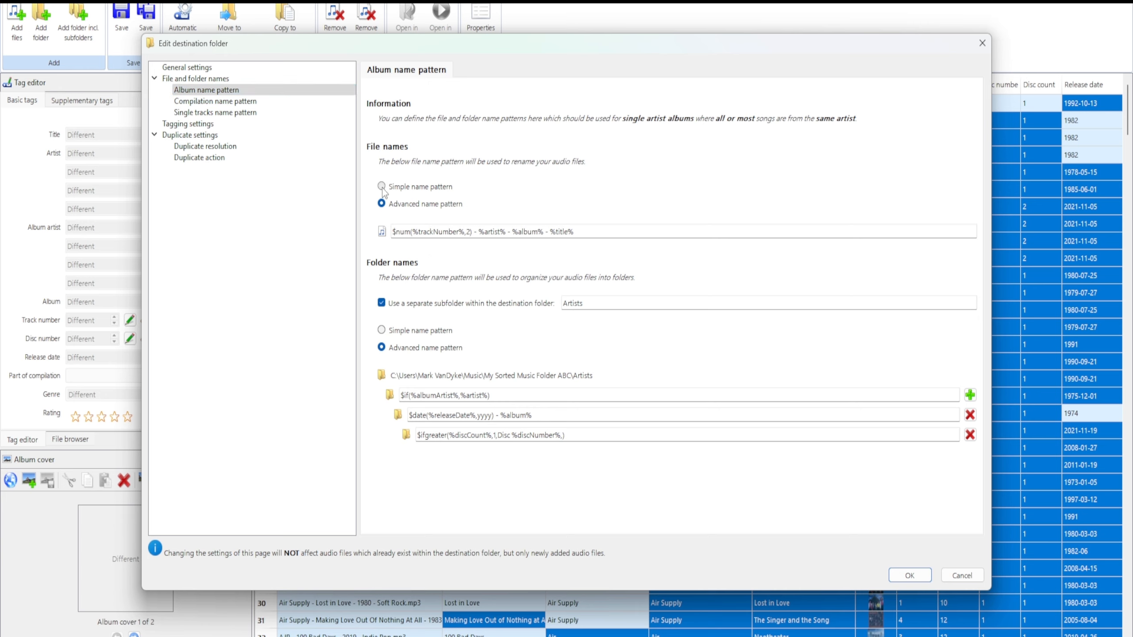
click(400, 232)
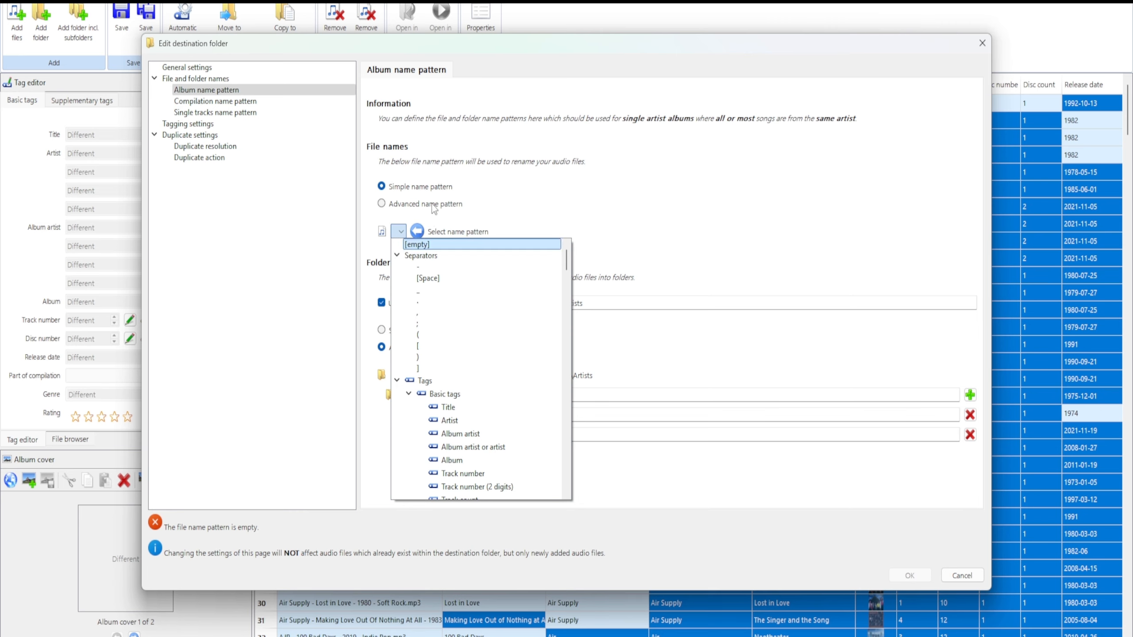
click(391, 189)
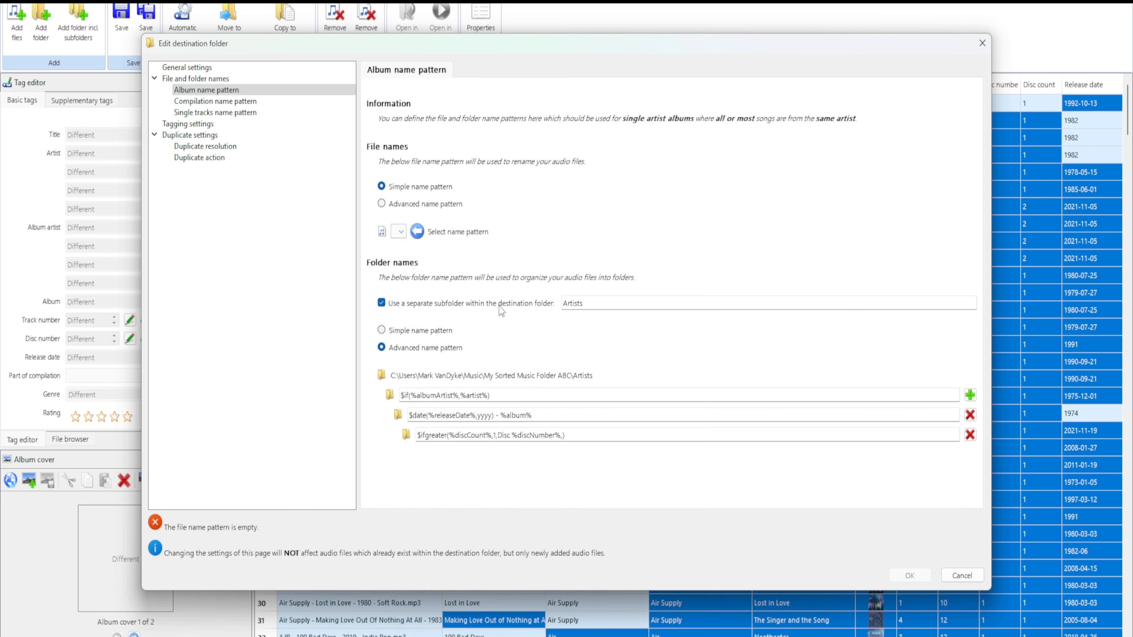
click(384, 332)
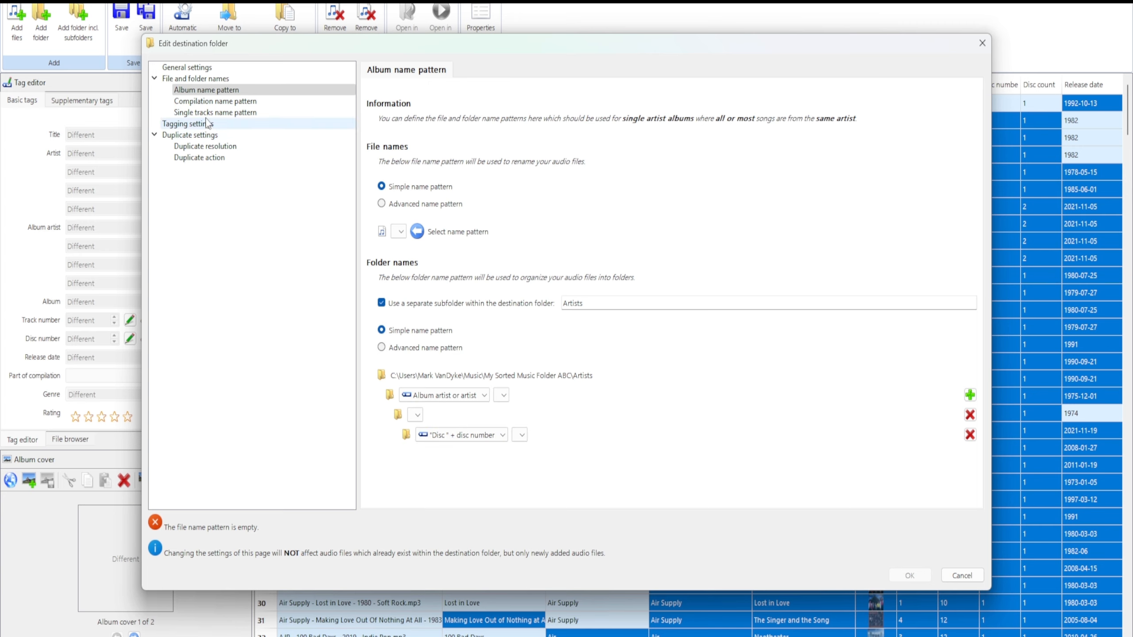
click(204, 102)
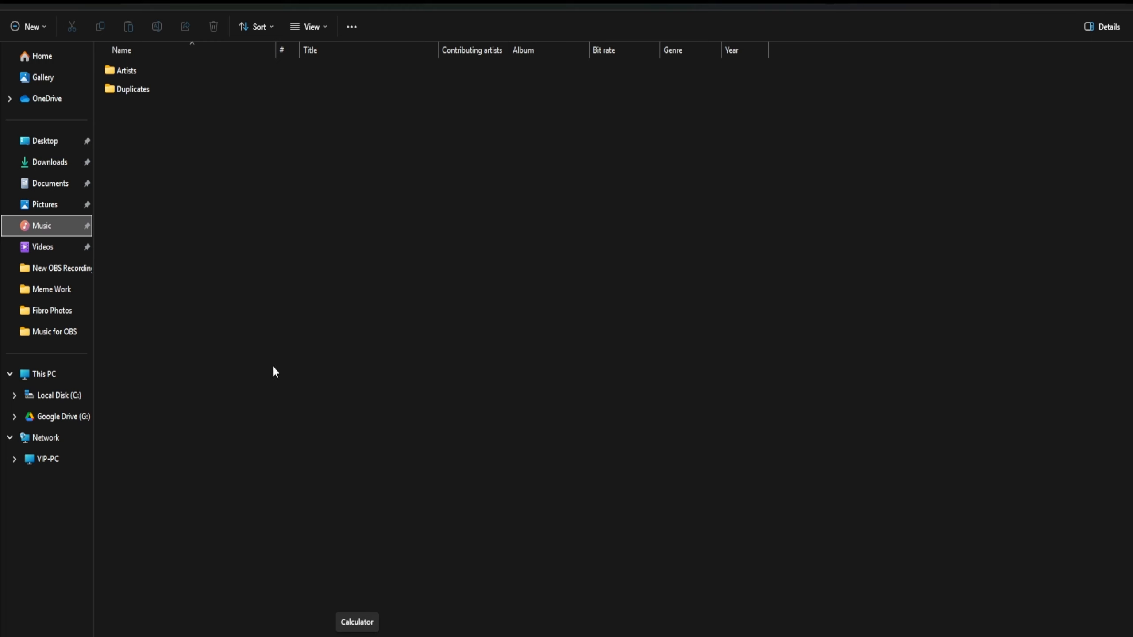
Step: In File Explorer, open the Artists folder and examine the contents of the AcDc and Abba folders
double_click(152, 70)
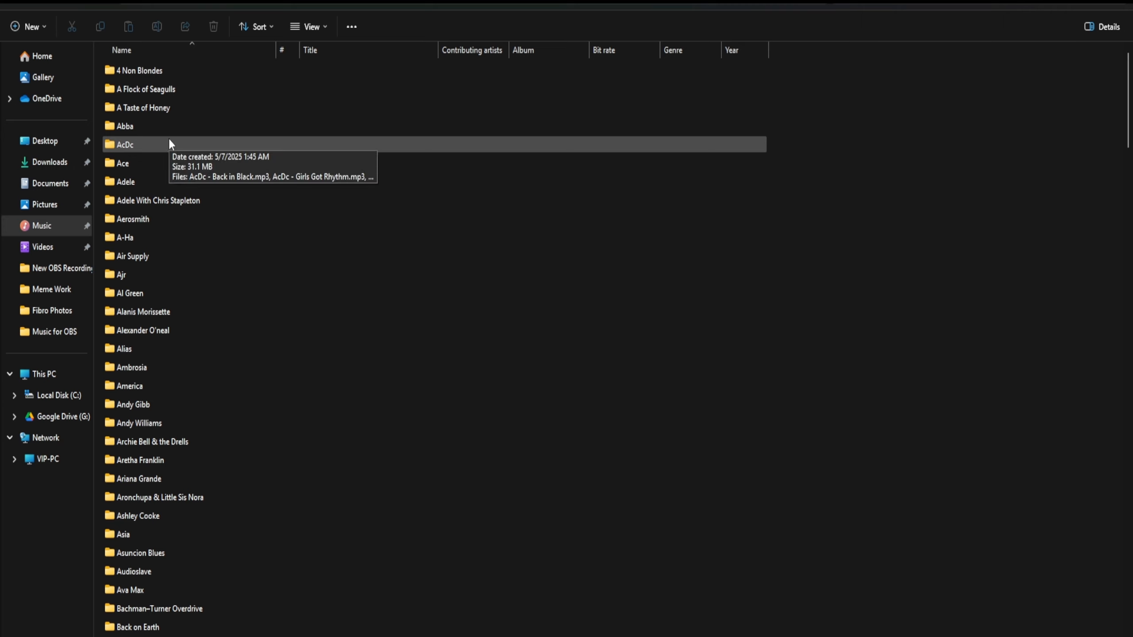
double_click(145, 148)
click(144, 148)
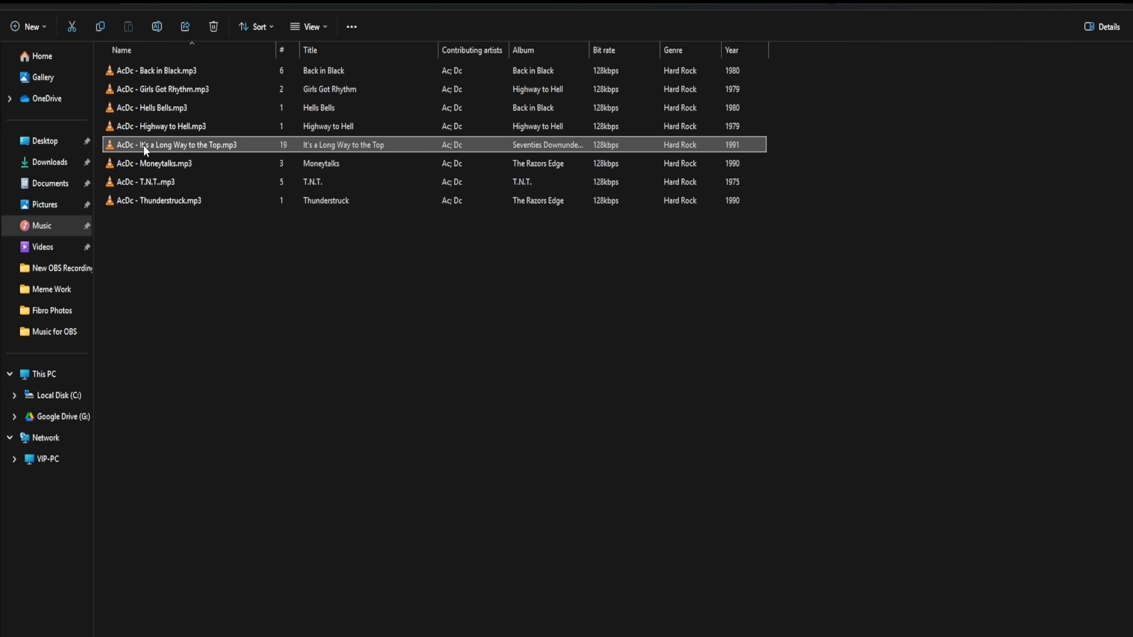
click(73, 4)
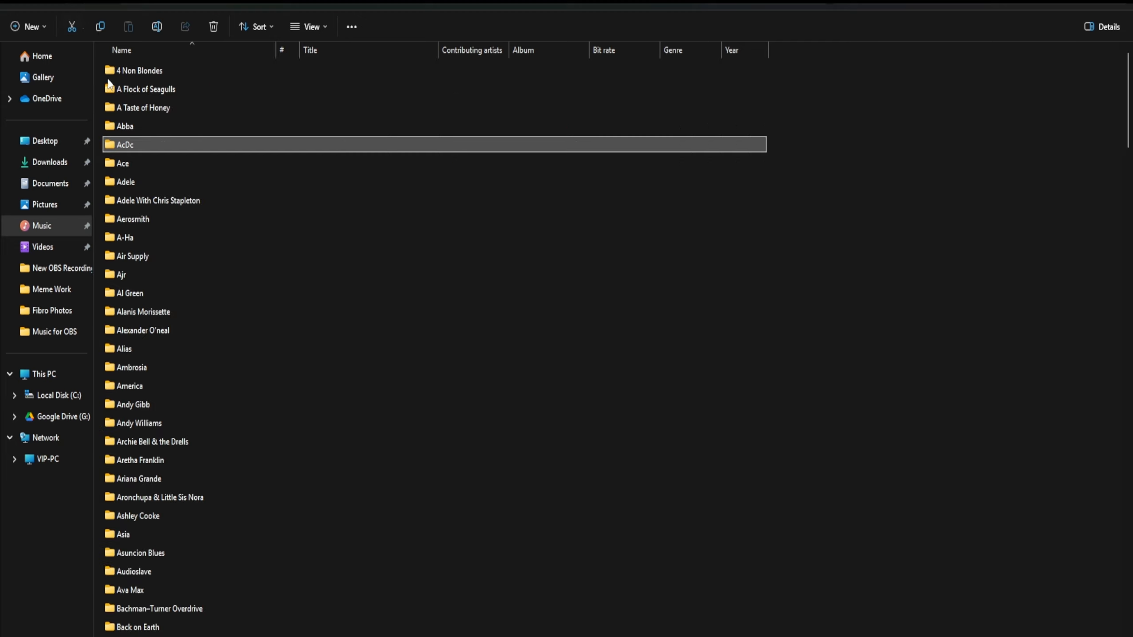
double_click(125, 125)
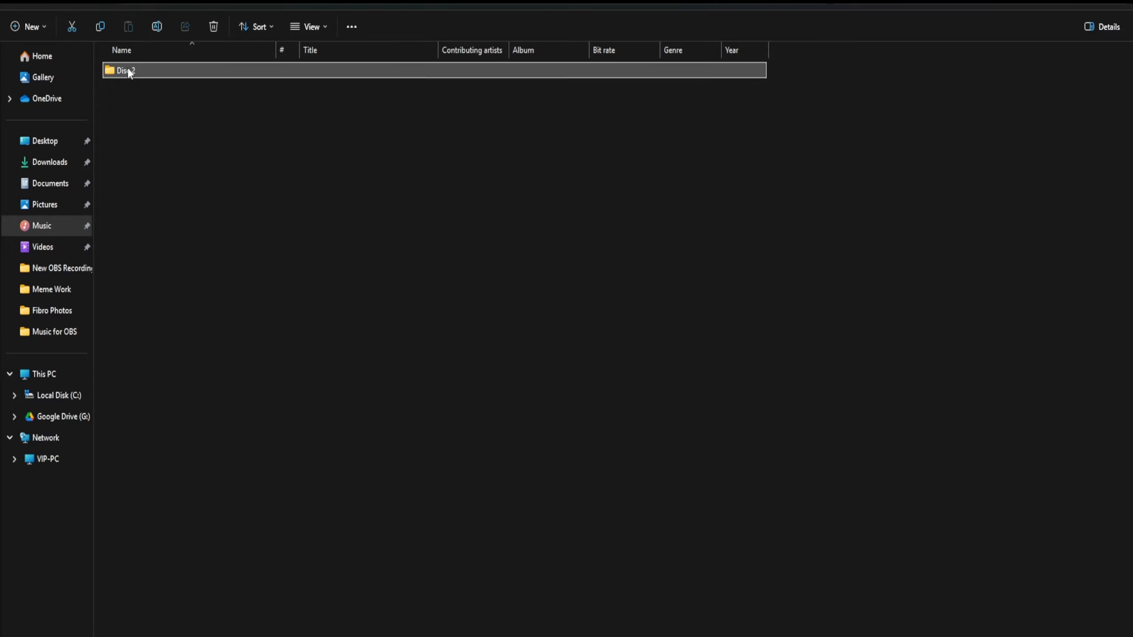
Step: Examine Disc 2 of Abba's Voyage album, then open the Adele With Chris Stapleton and Air Supply artist folders
double_click(154, 74)
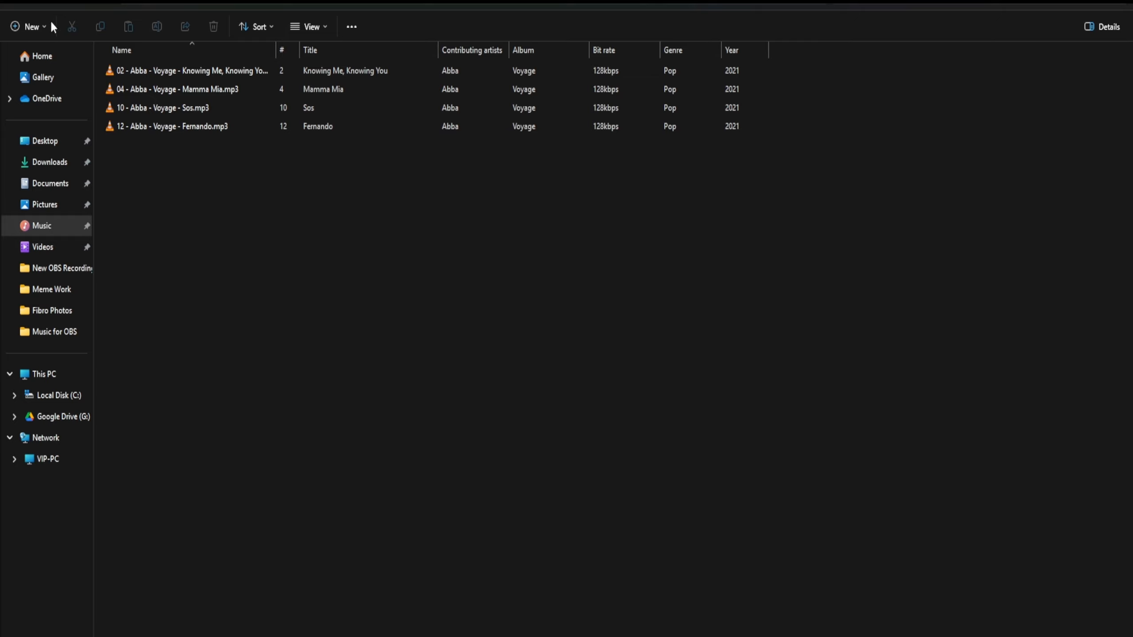
click(22, 7)
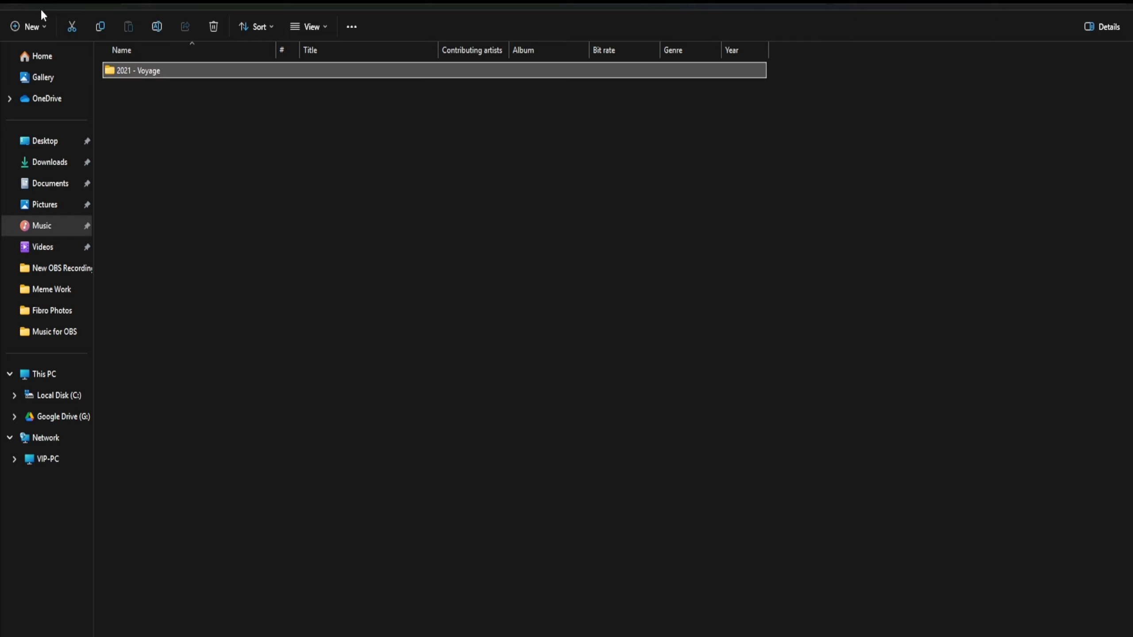
click(27, 5)
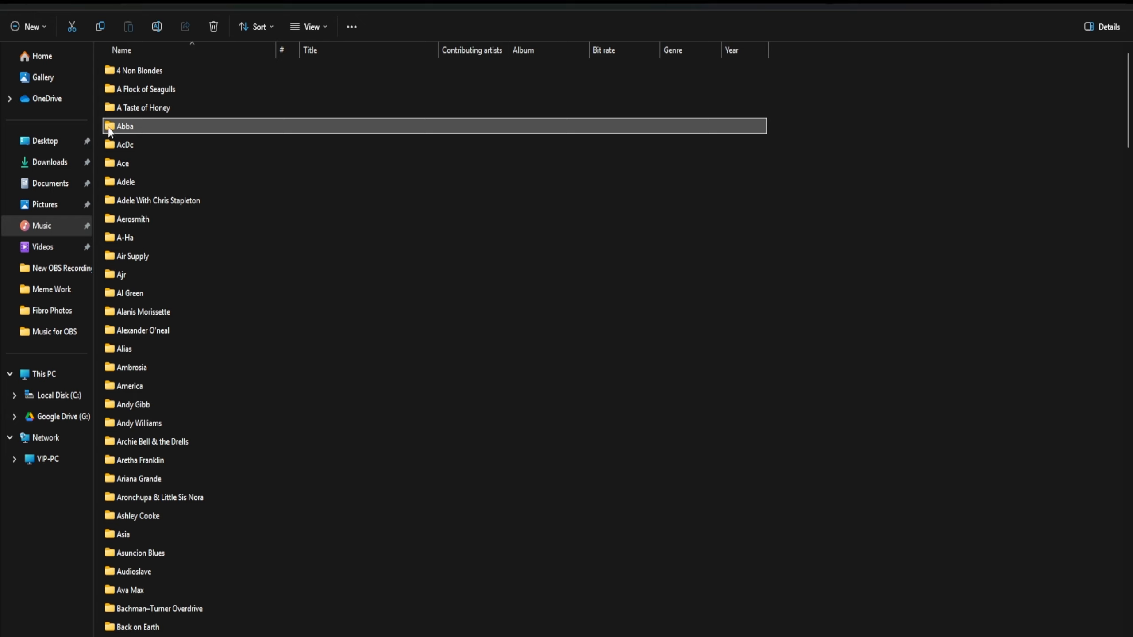
double_click(157, 202)
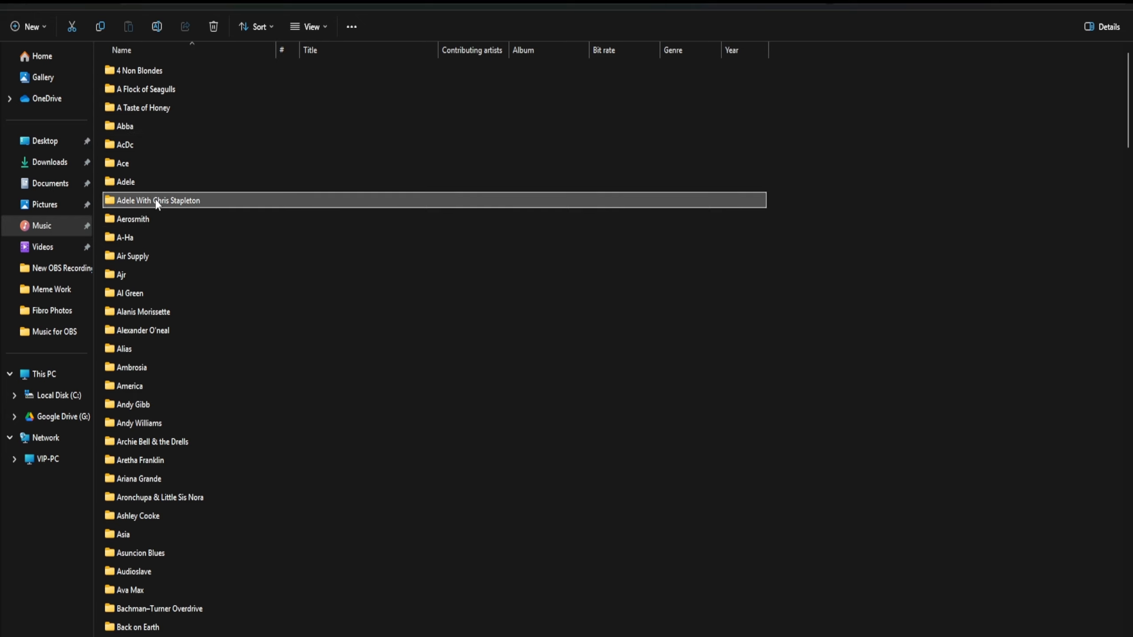
click(19, 6)
double_click(140, 259)
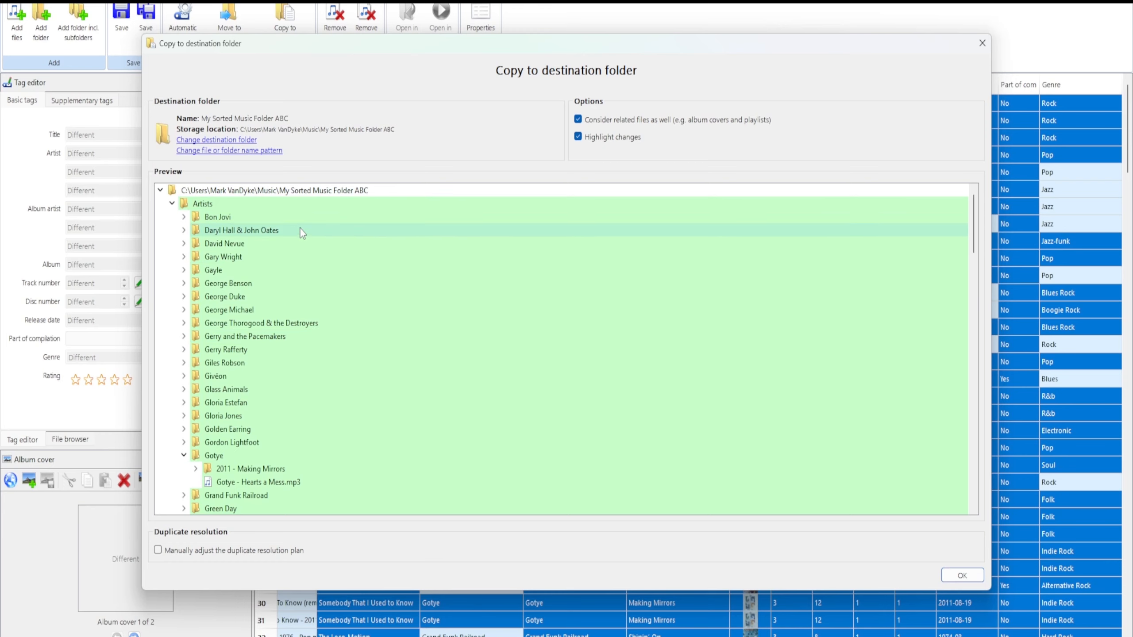
Step: From the copy preview, review the album and compilation name patterns, switch the single tracks folder names to the simple name pattern, and save
click(248, 152)
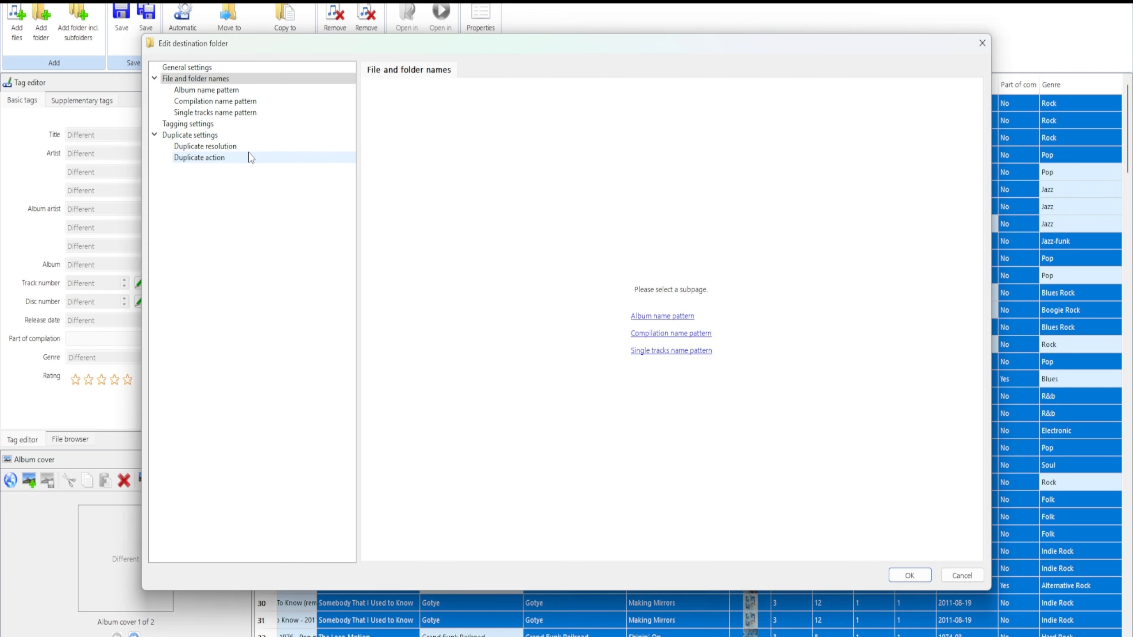
click(219, 91)
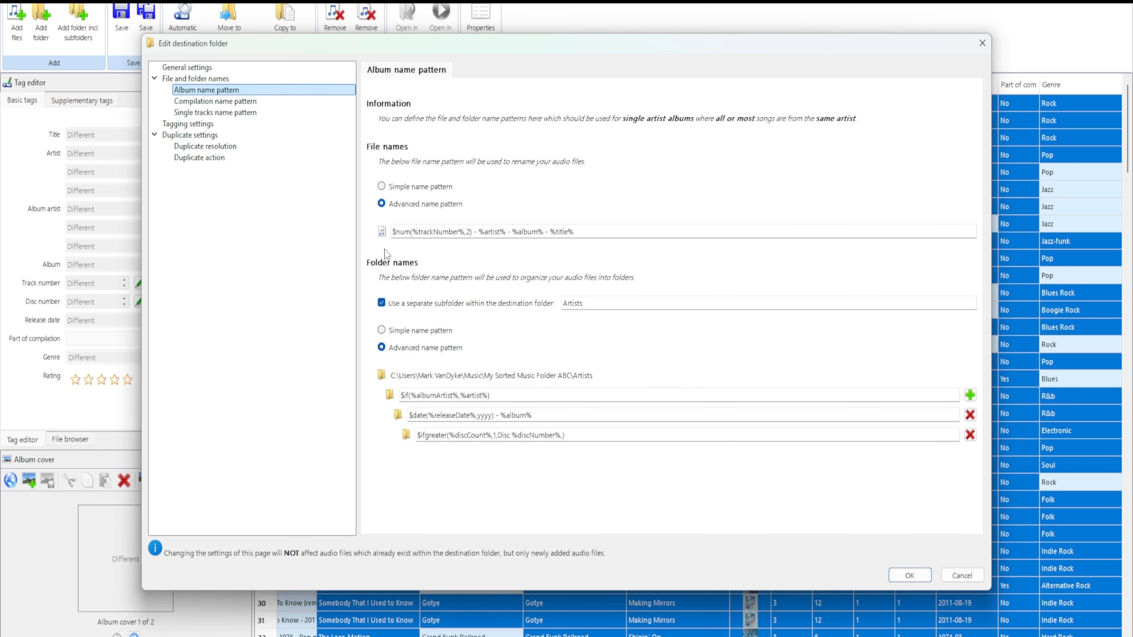
click(217, 104)
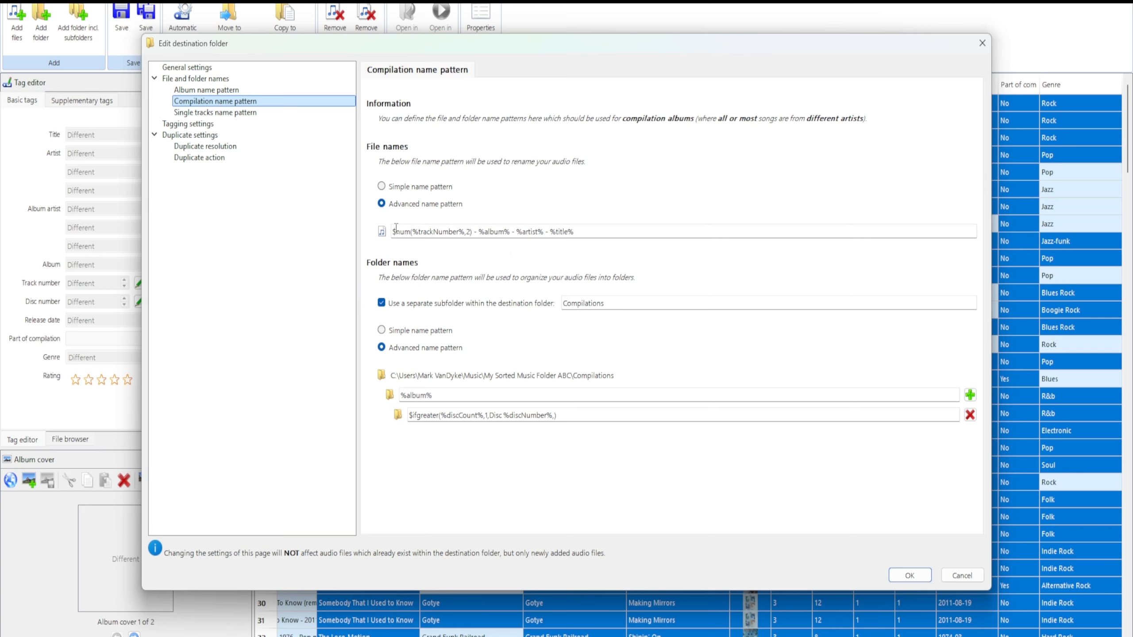
click(225, 112)
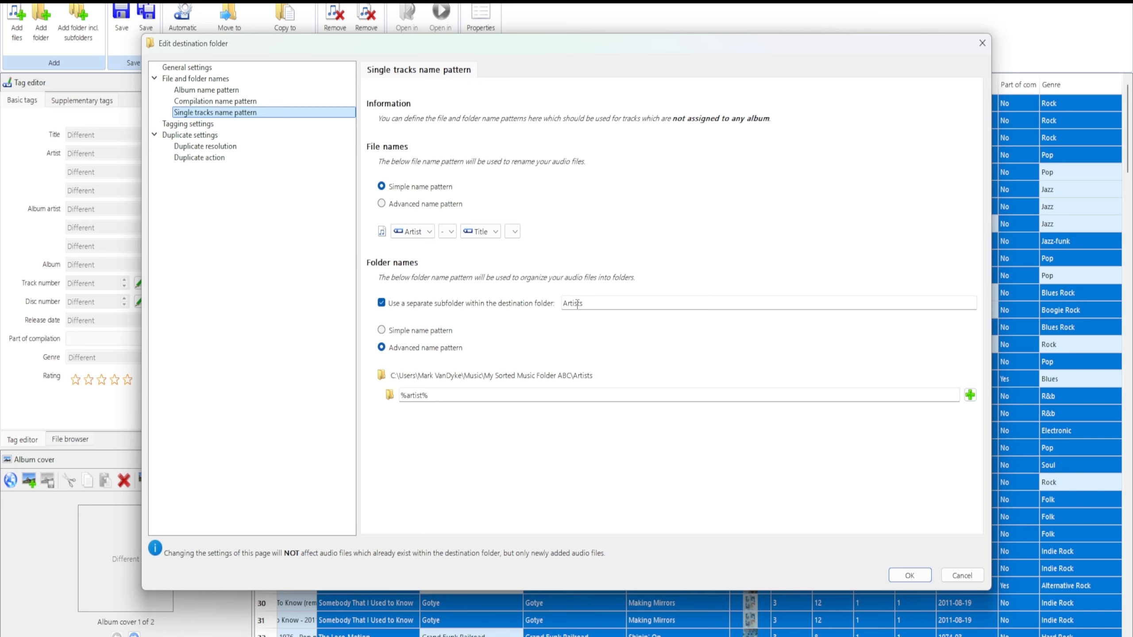
click(381, 330)
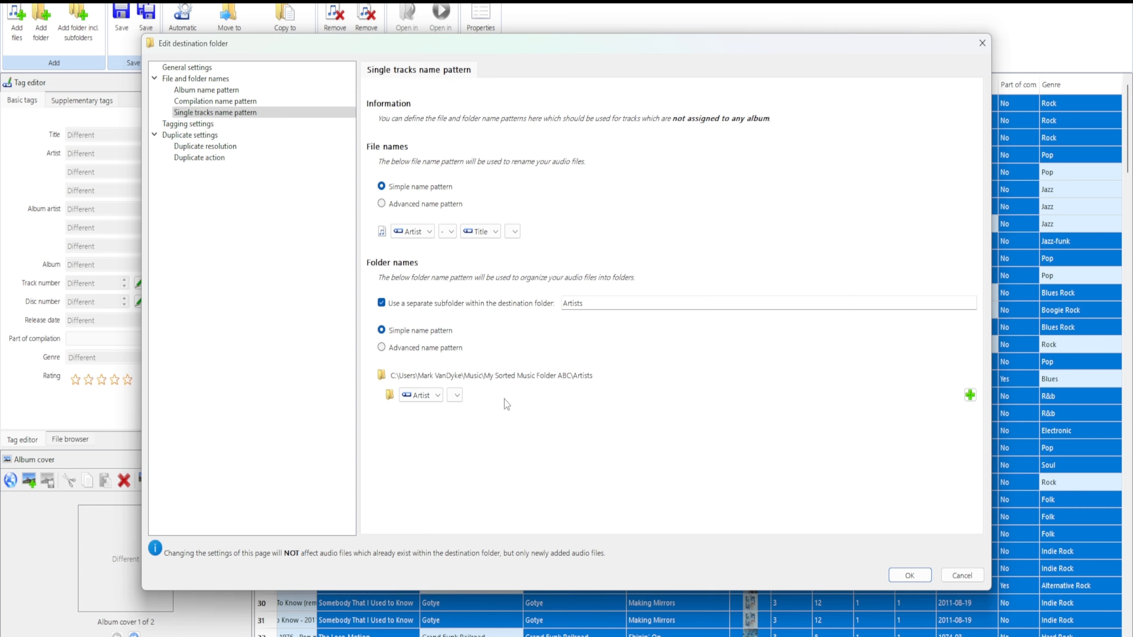
click(910, 576)
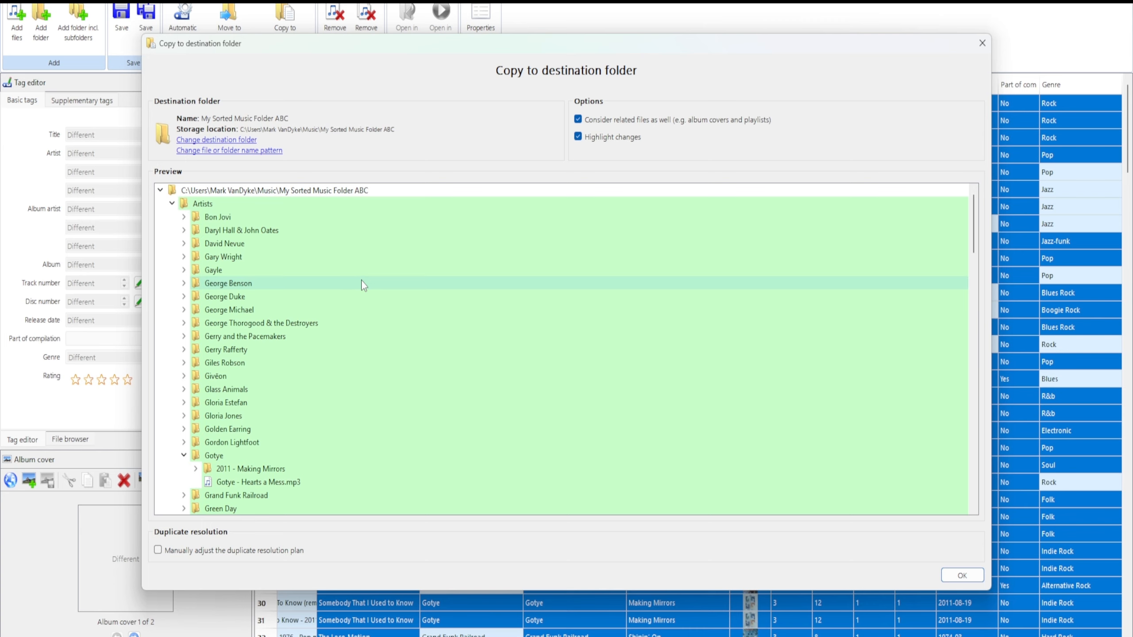
Step: Examine the previewed artist folders, including the track names in Gotye's 2011 - Making Mirrors and Harry Styles' 2019 - Fine Line
scroll(360, 286, down, 5)
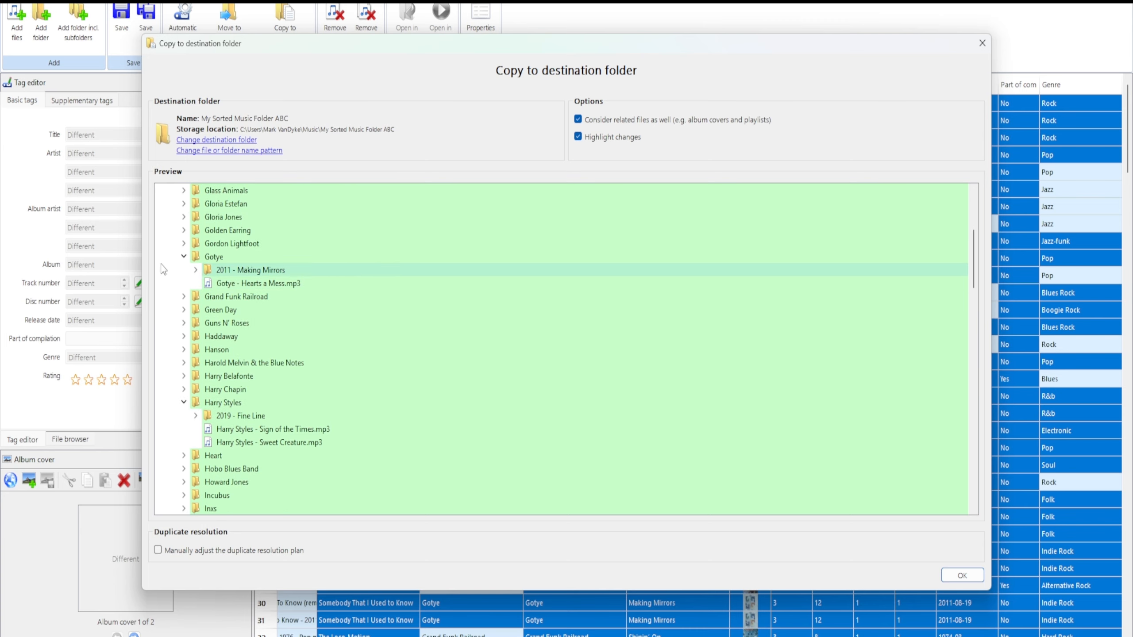
click(195, 270)
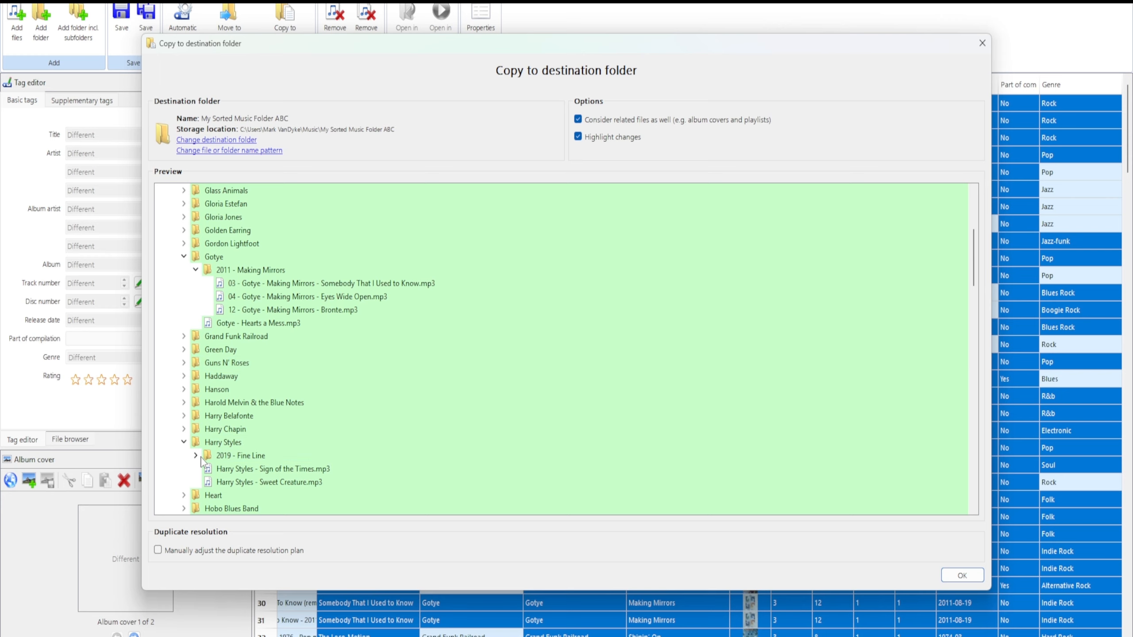
double_click(241, 456)
scroll(312, 451, down, 2)
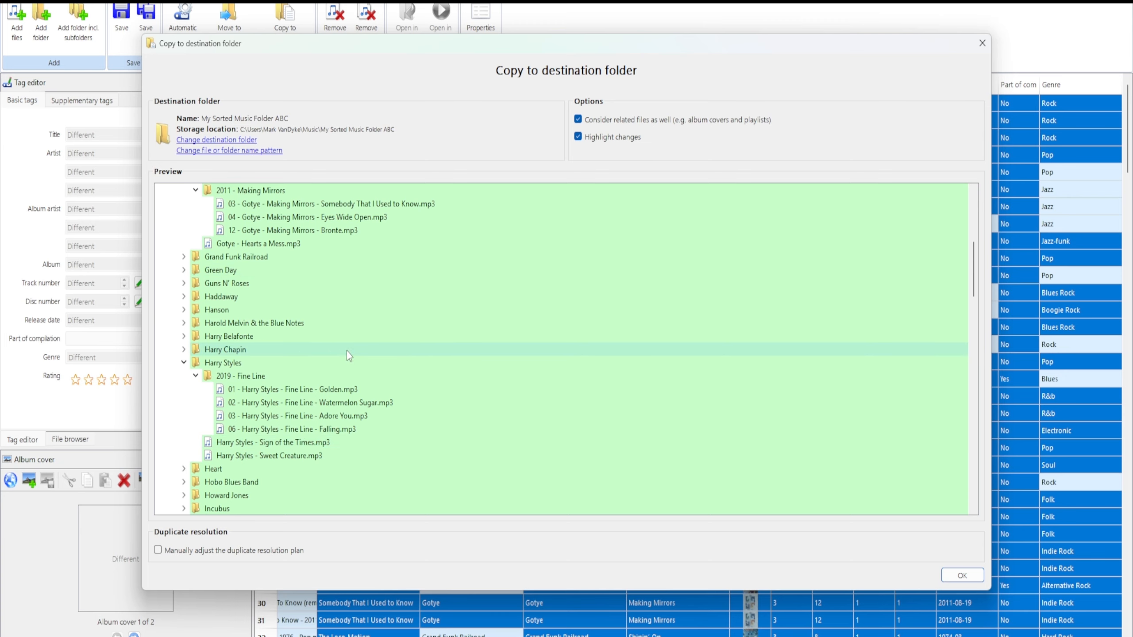
scroll(347, 352, down, 4)
scroll(347, 353, down, 15)
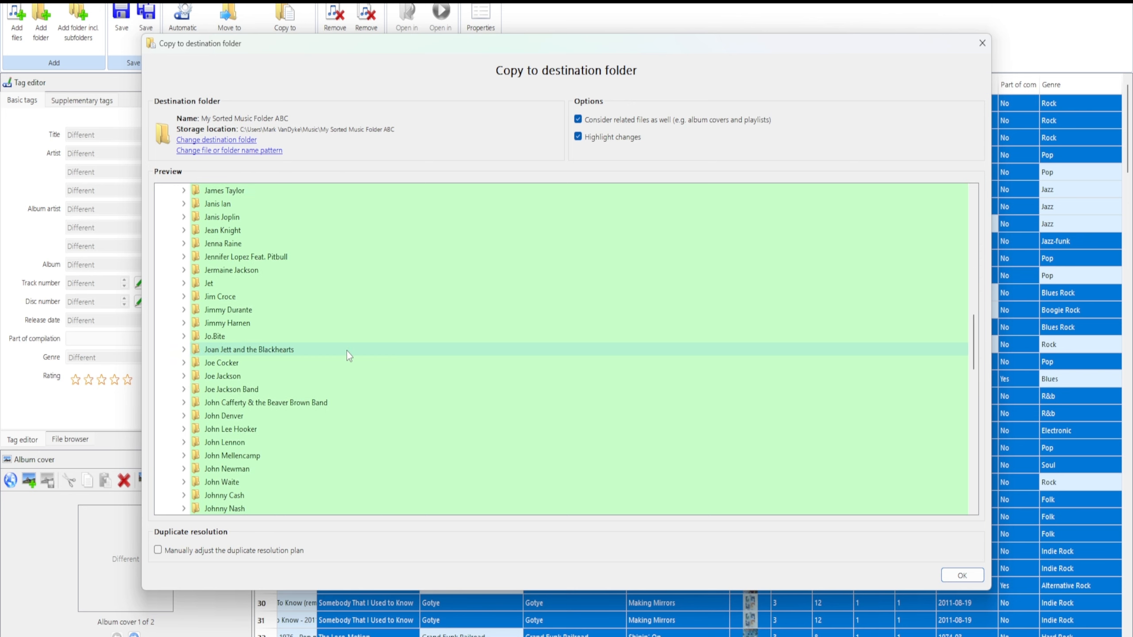
scroll(347, 351, down, 8)
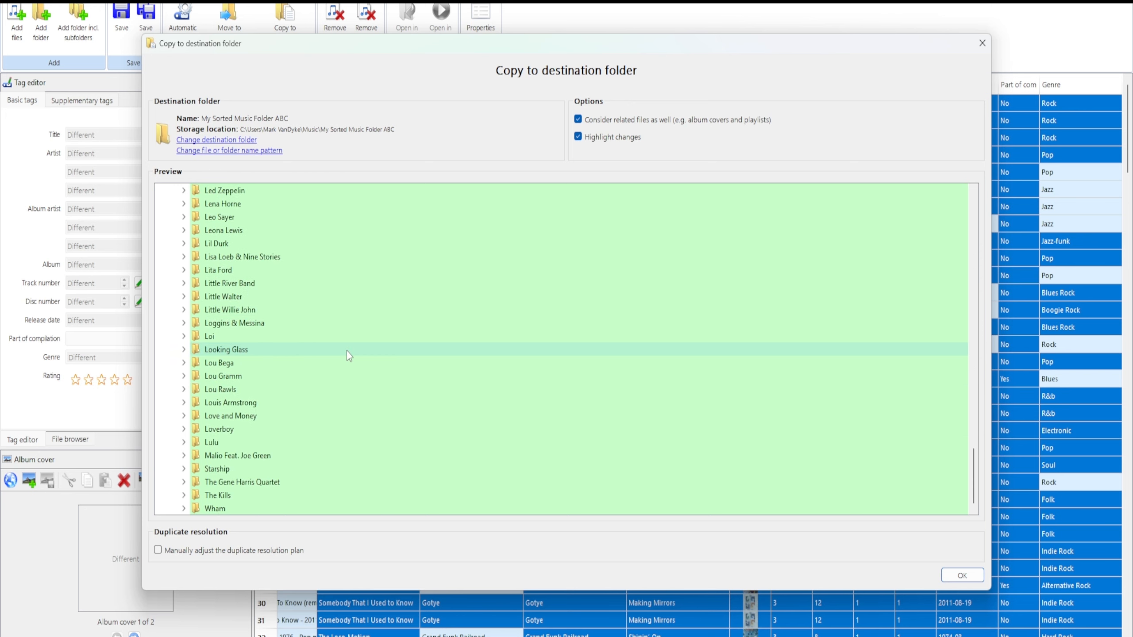
scroll(347, 351, up, 20)
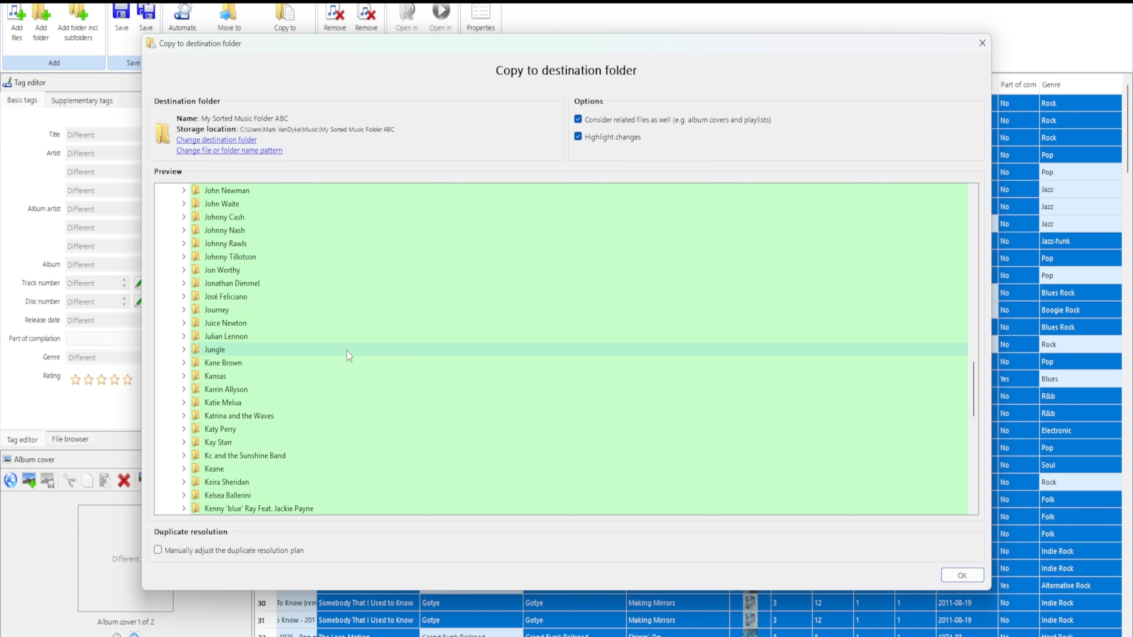
scroll(347, 351, up, 20)
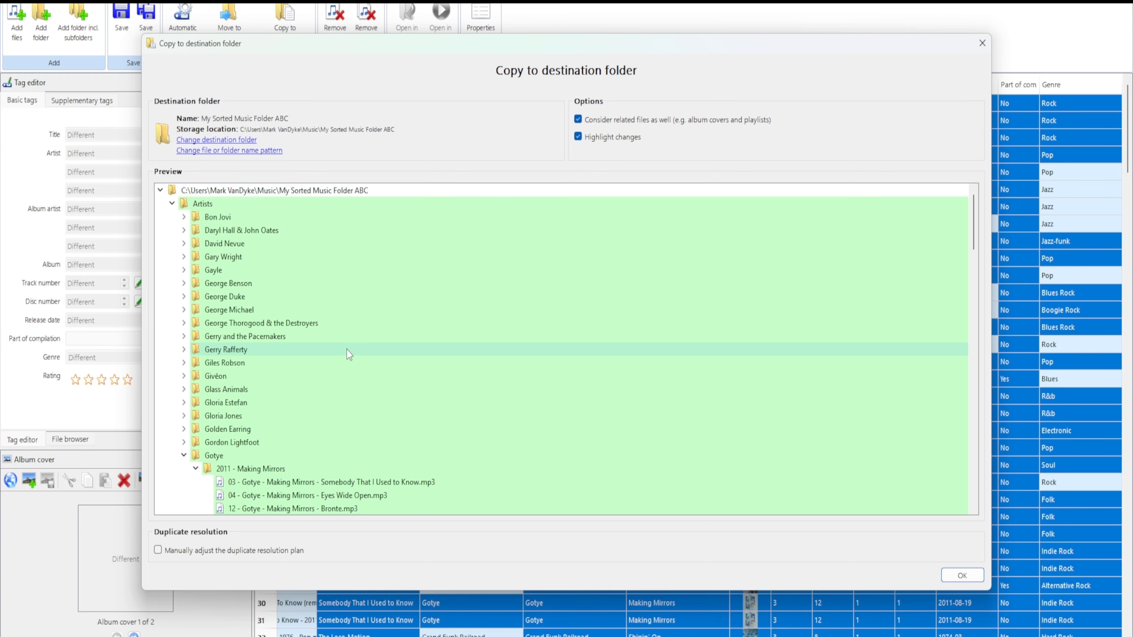
Step: Reopen the file and folder name settings, review the compilation and album name patterns, and confirm them
click(195, 150)
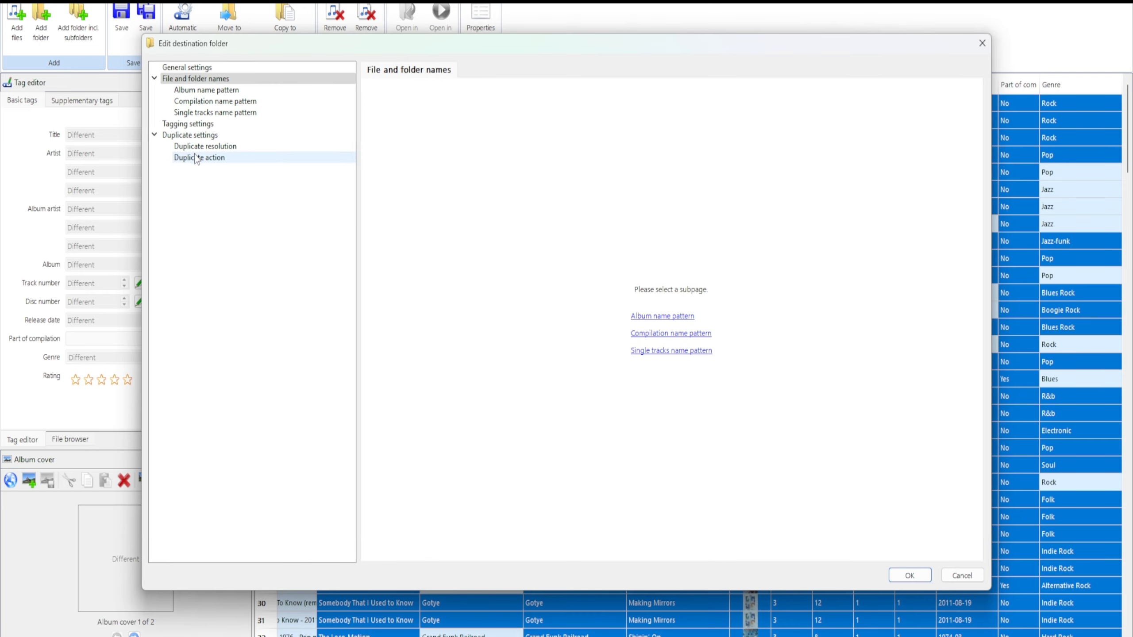
click(205, 102)
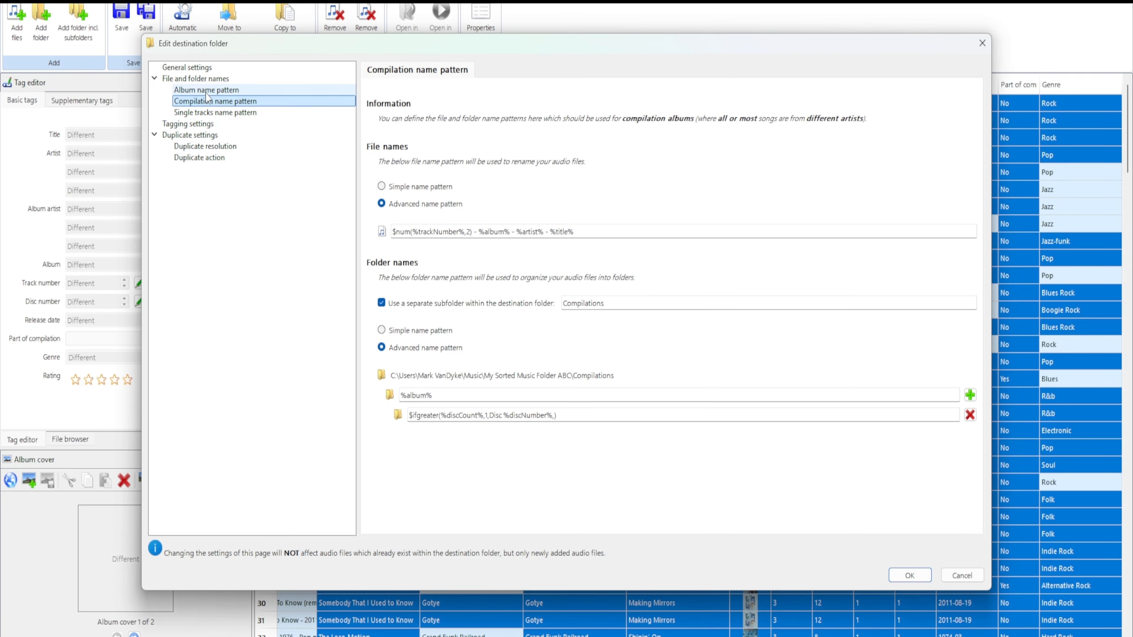
click(208, 92)
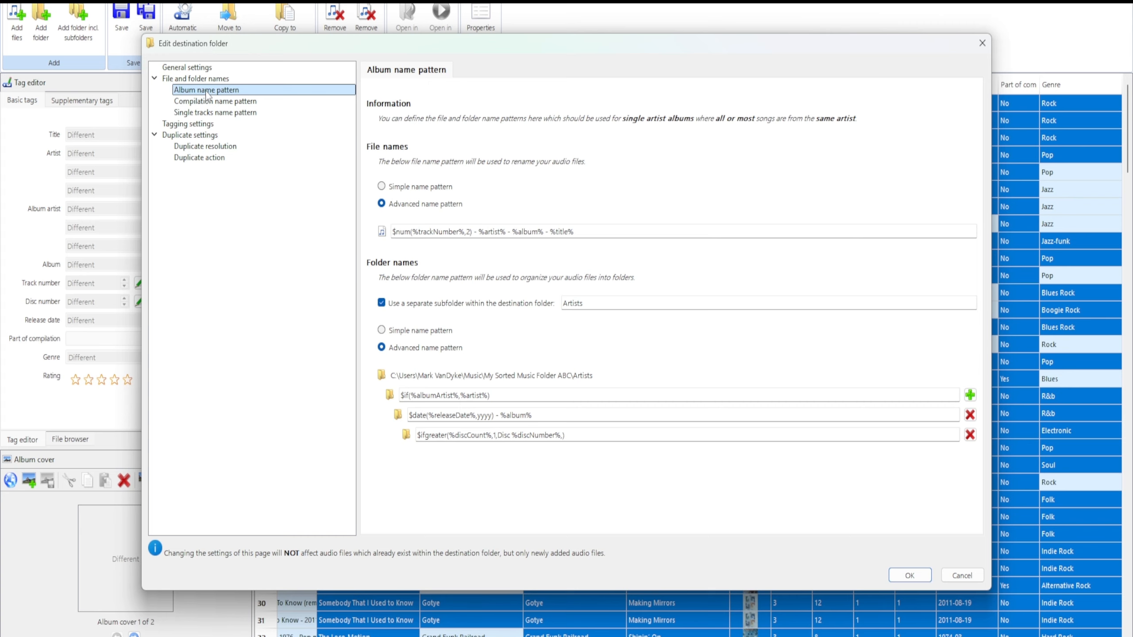
click(209, 102)
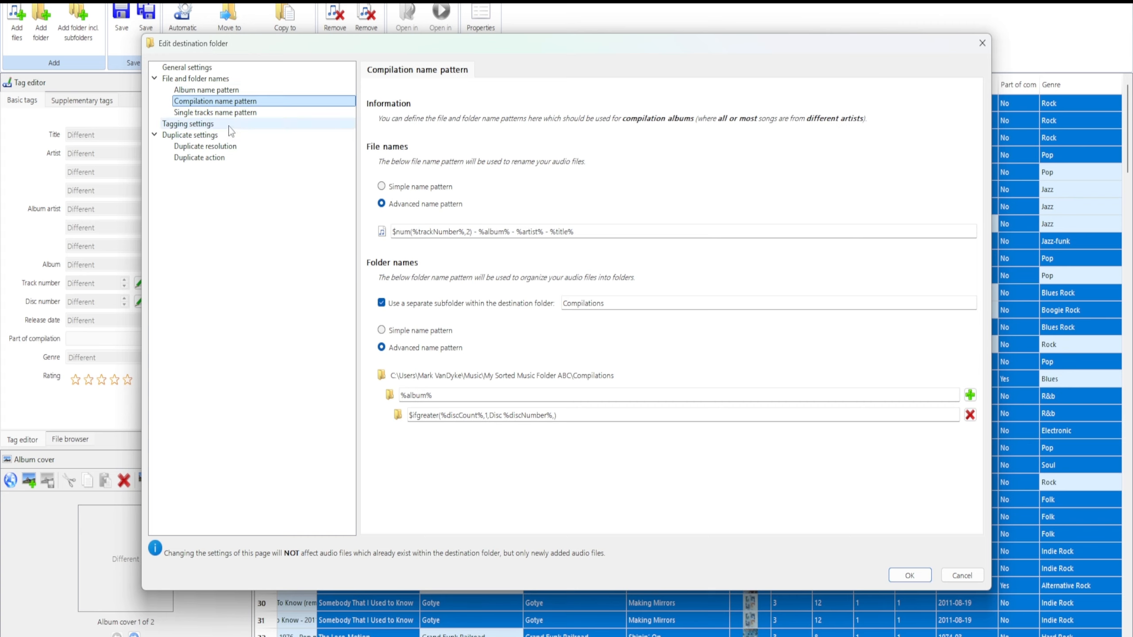
click(908, 576)
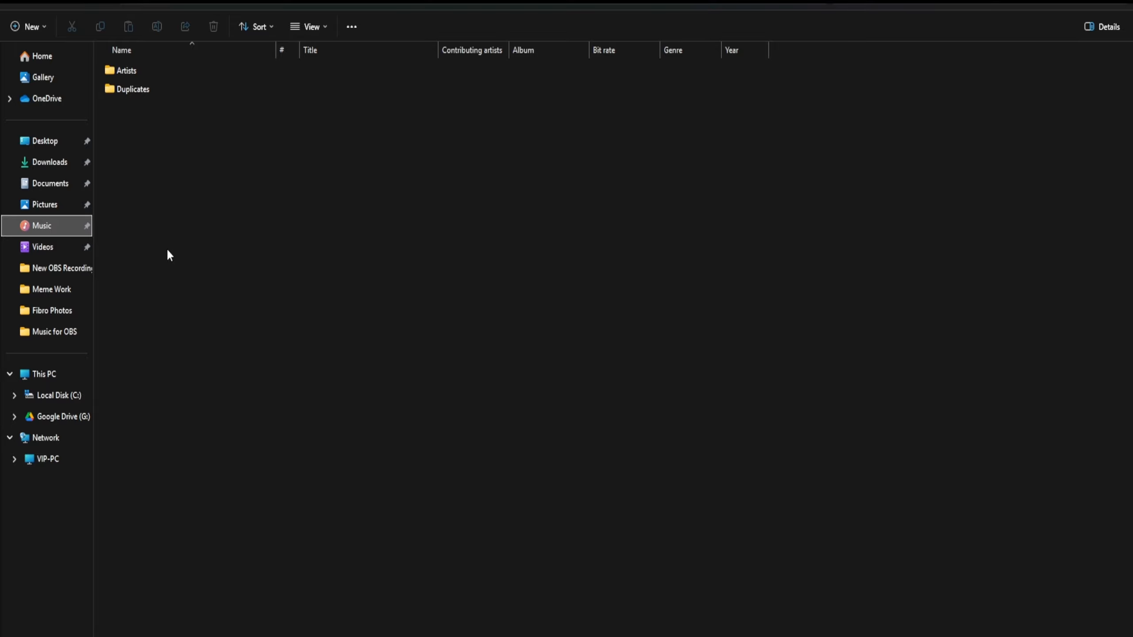
Step: In File Explorer, browse the Artists folder and examine Gotye's files and the tracks in 2011 - Making Mirrors
double_click(123, 71)
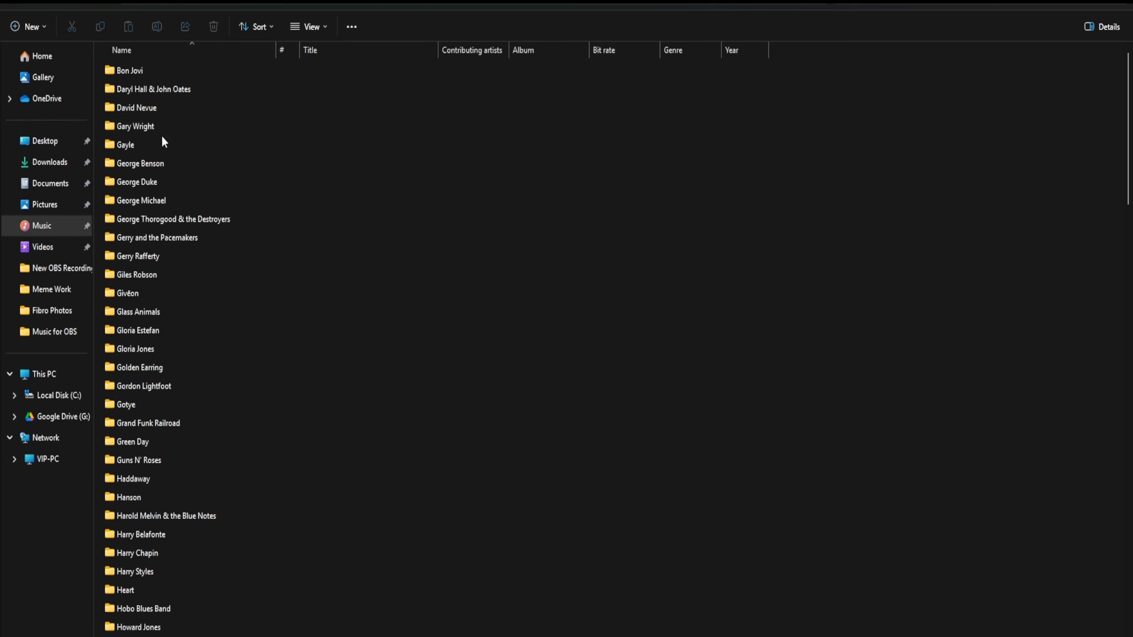
scroll(156, 145, down, 2)
scroll(156, 144, up, 2)
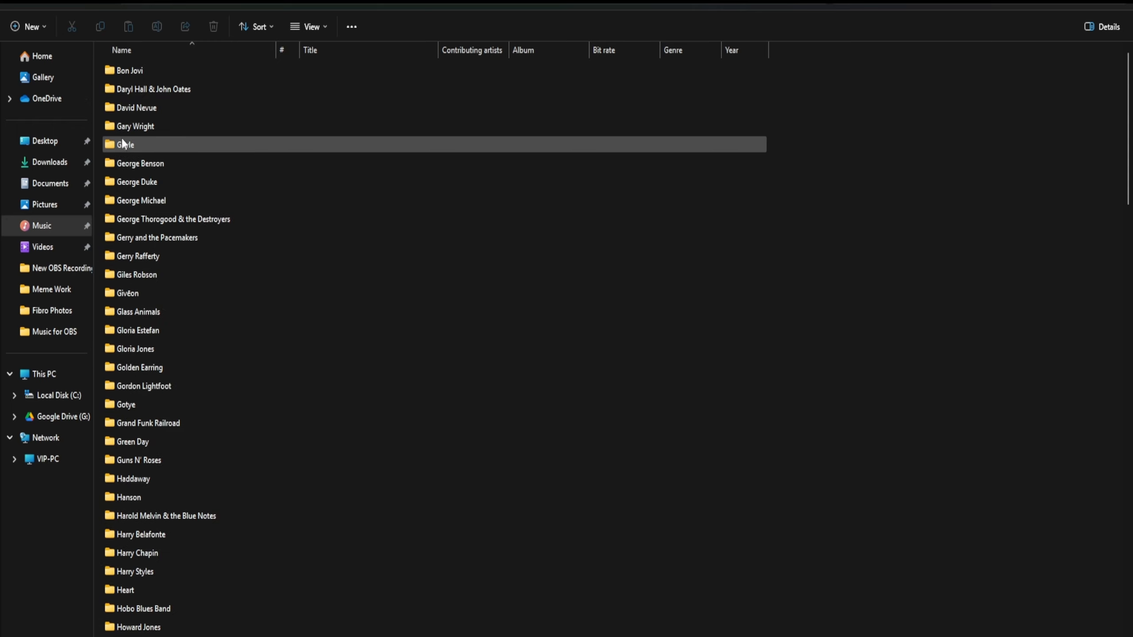
click(153, 54)
click(153, 54)
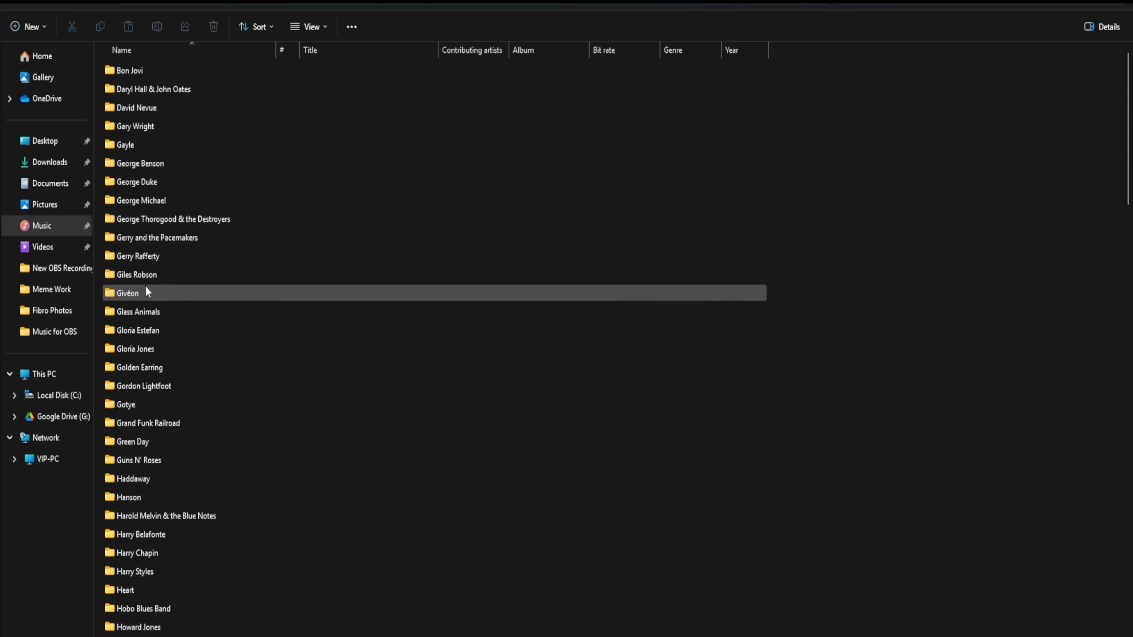
mouse_move(146, 288)
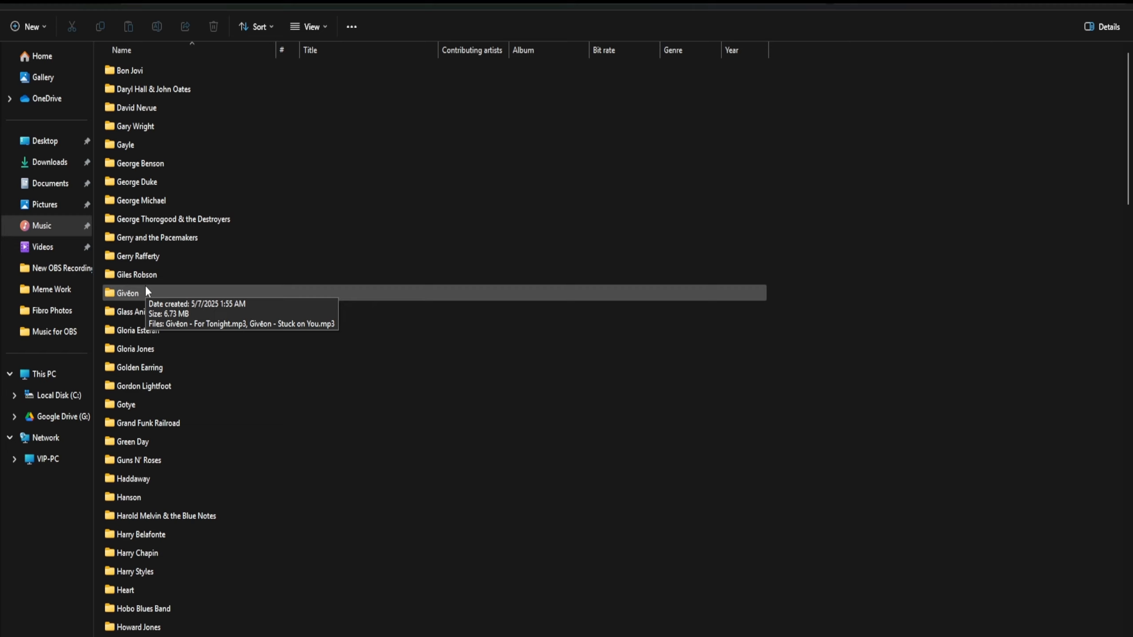
click(140, 406)
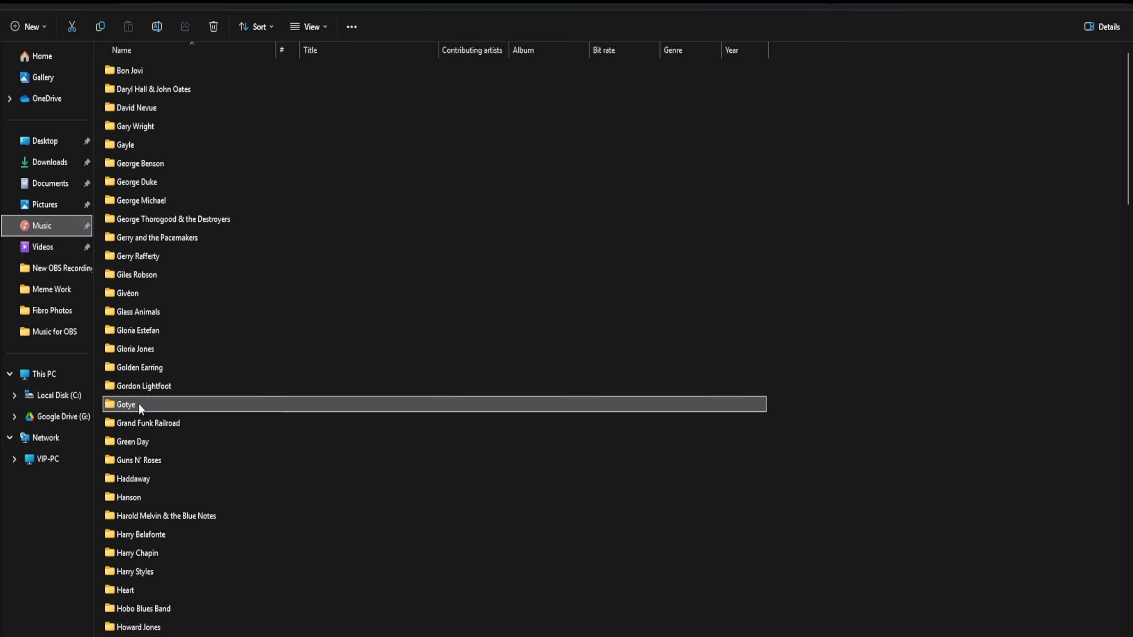
double_click(138, 404)
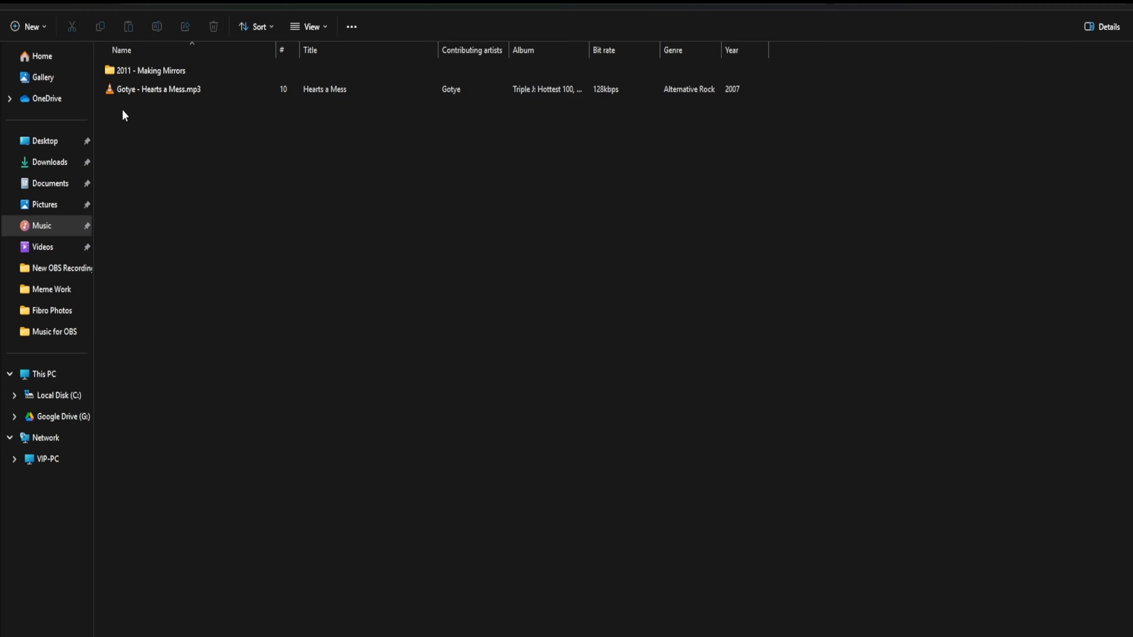
double_click(154, 73)
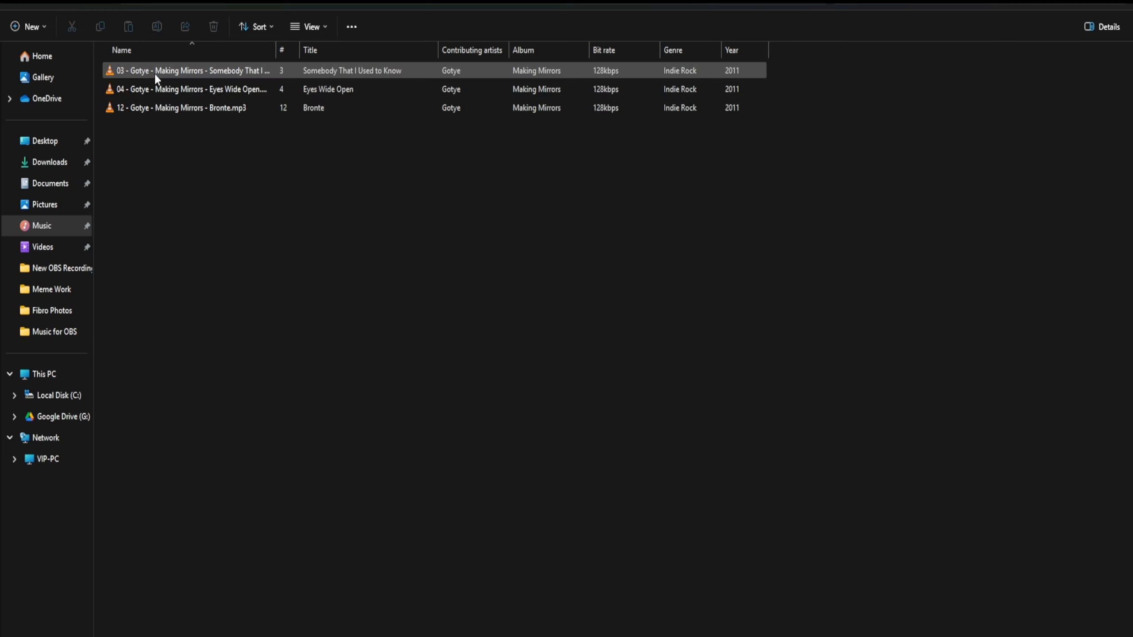
click(77, 4)
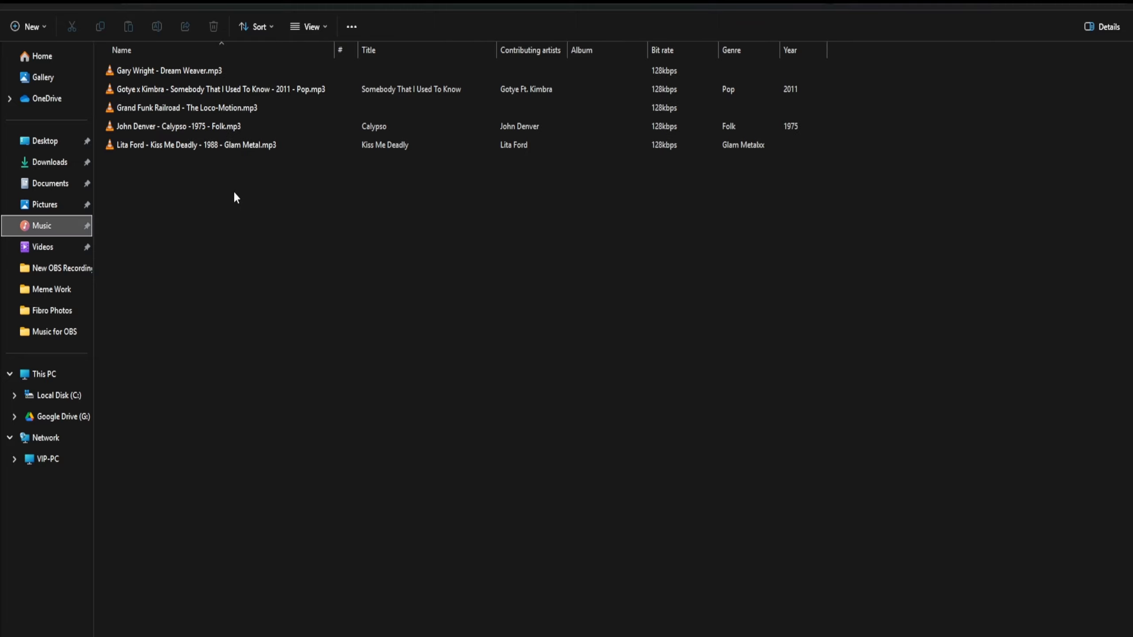
Step: Compare the file names and tags of the loose MP3 tracks from Gary Wright through Lita Ford
mouse_move(125, 92)
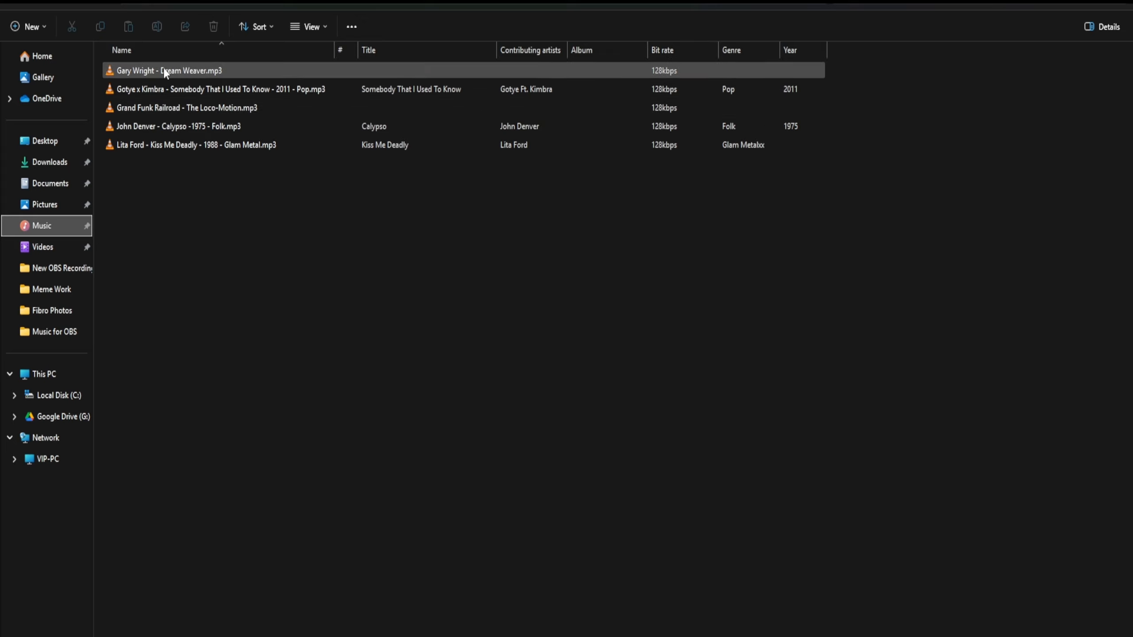
mouse_move(225, 82)
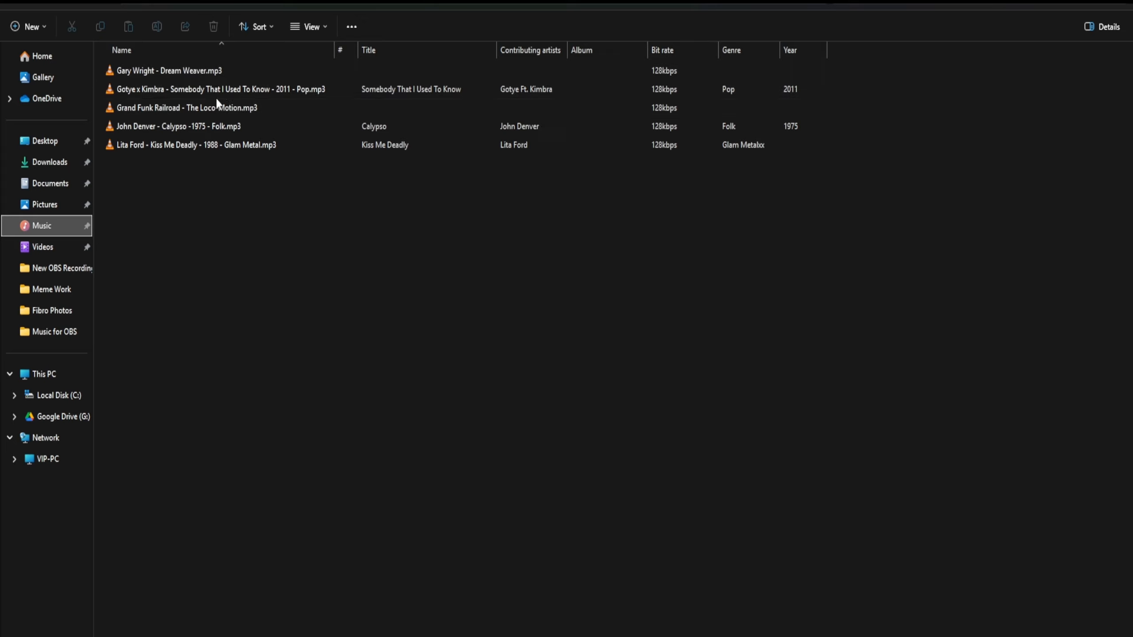
mouse_move(221, 128)
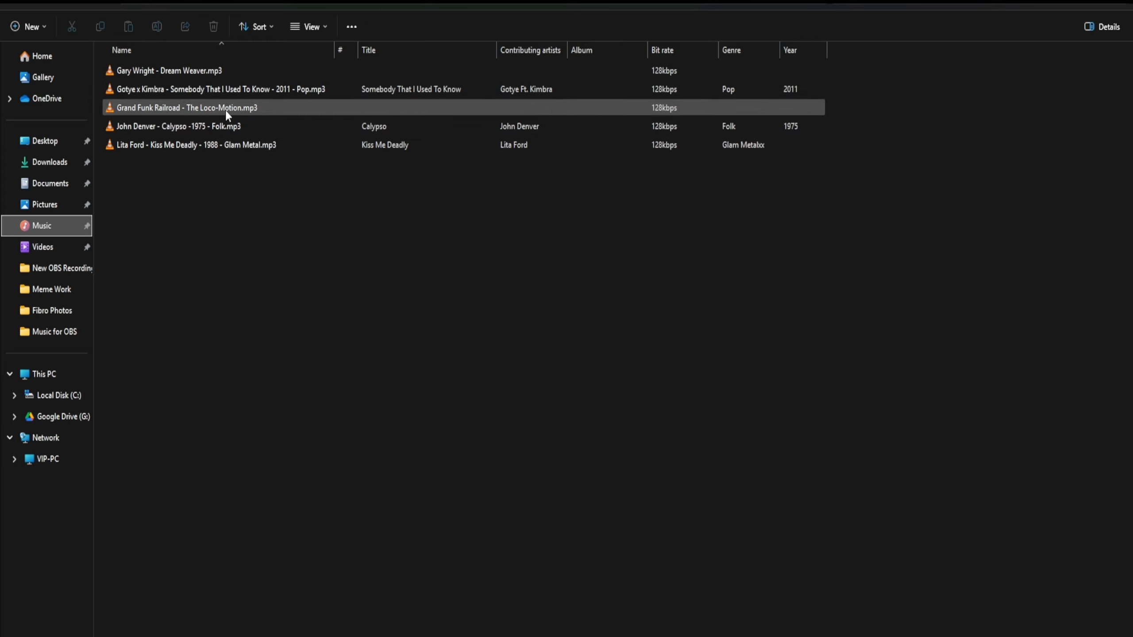
mouse_move(225, 108)
click(223, 131)
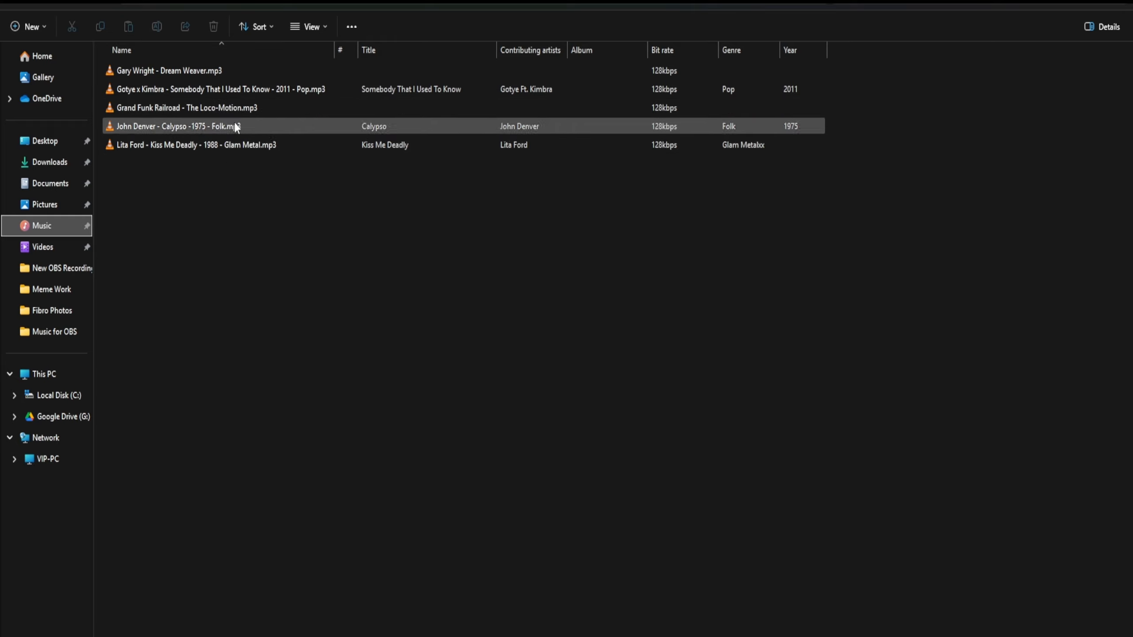
Step: Compare the loose Lita Ford and Gotye tracks and the 2011 - Making Mirrors files with the original Gotye MP3 file names and tags
click(234, 145)
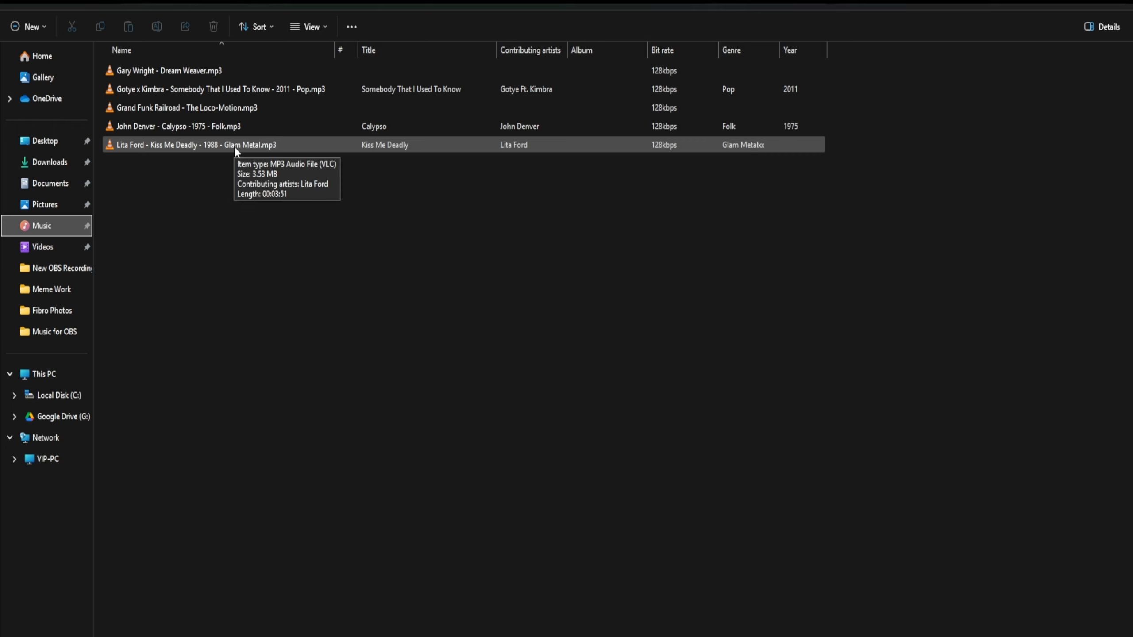
click(238, 92)
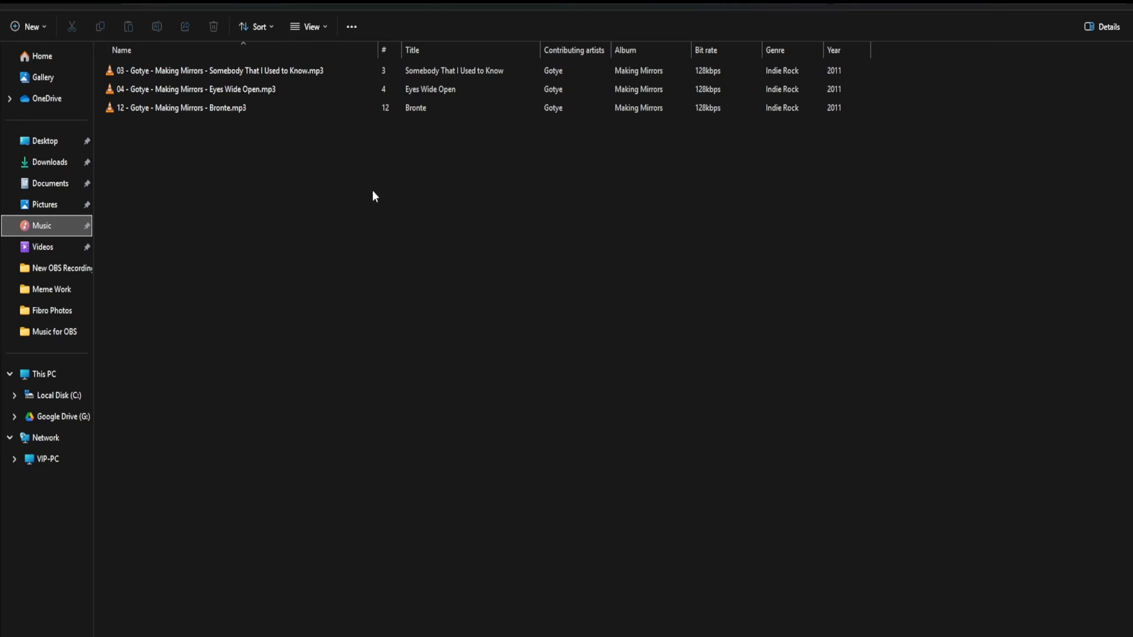
mouse_move(270, 74)
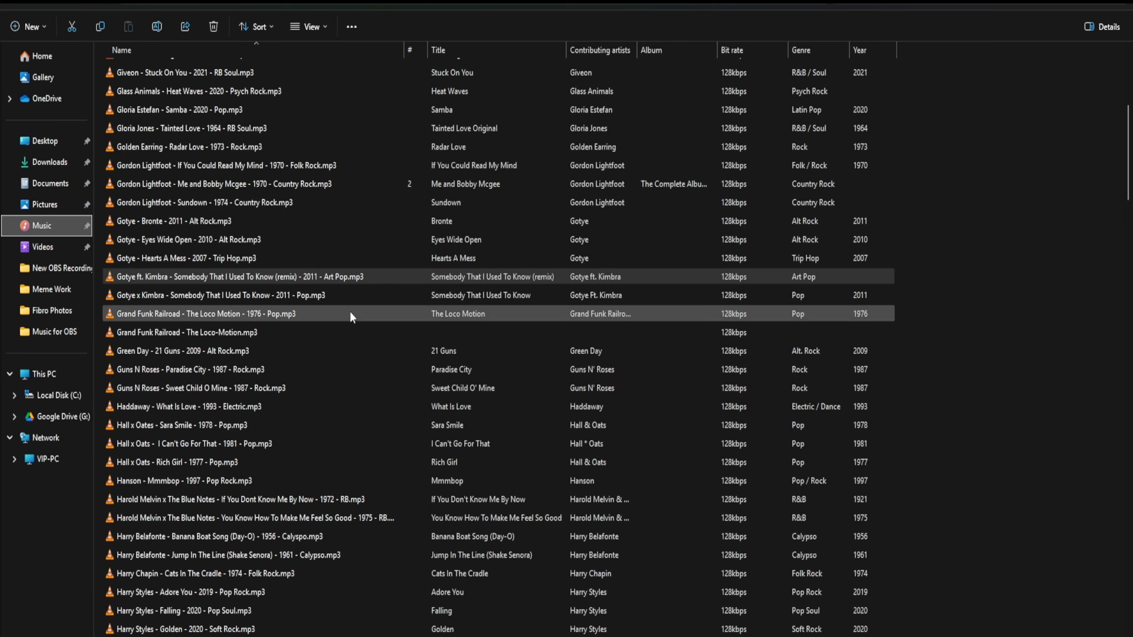
click(189, 281)
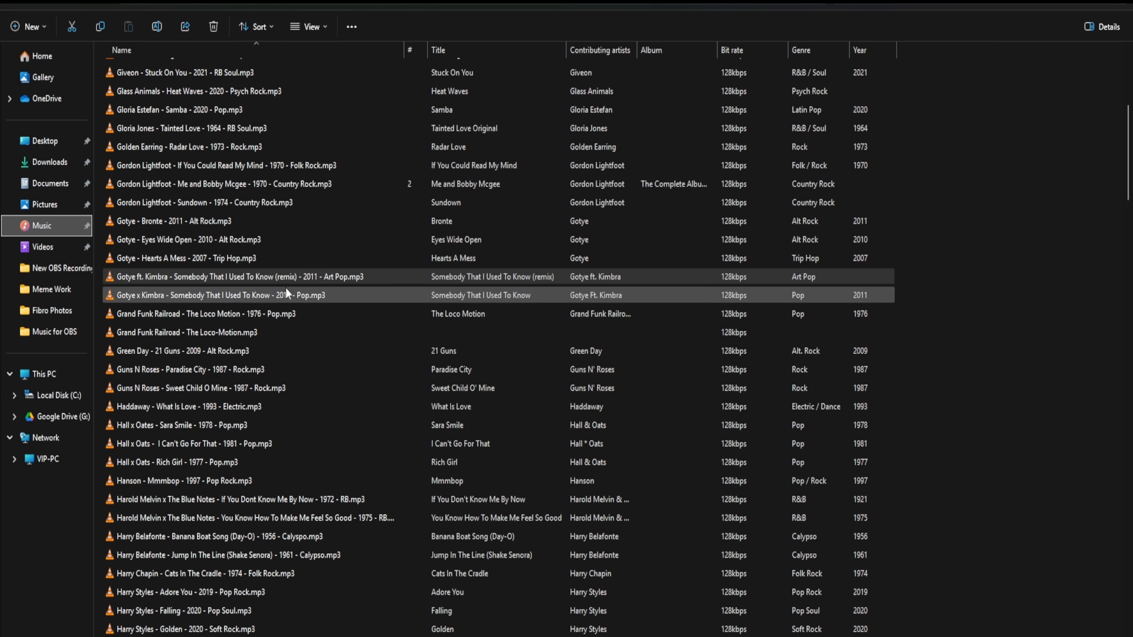
mouse_move(276, 284)
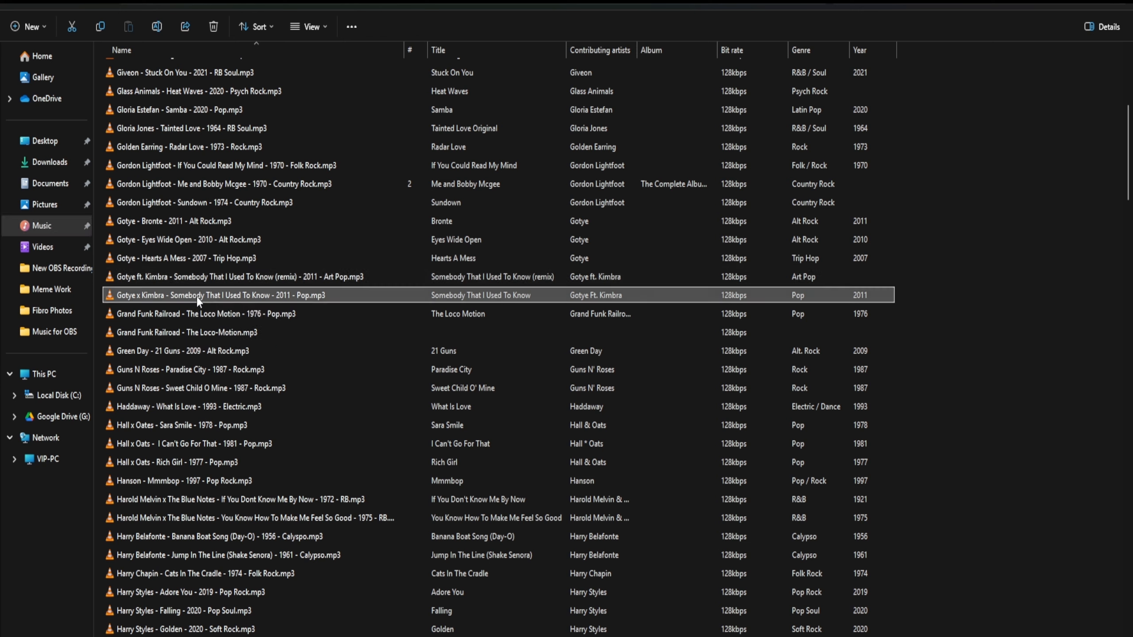
mouse_move(199, 302)
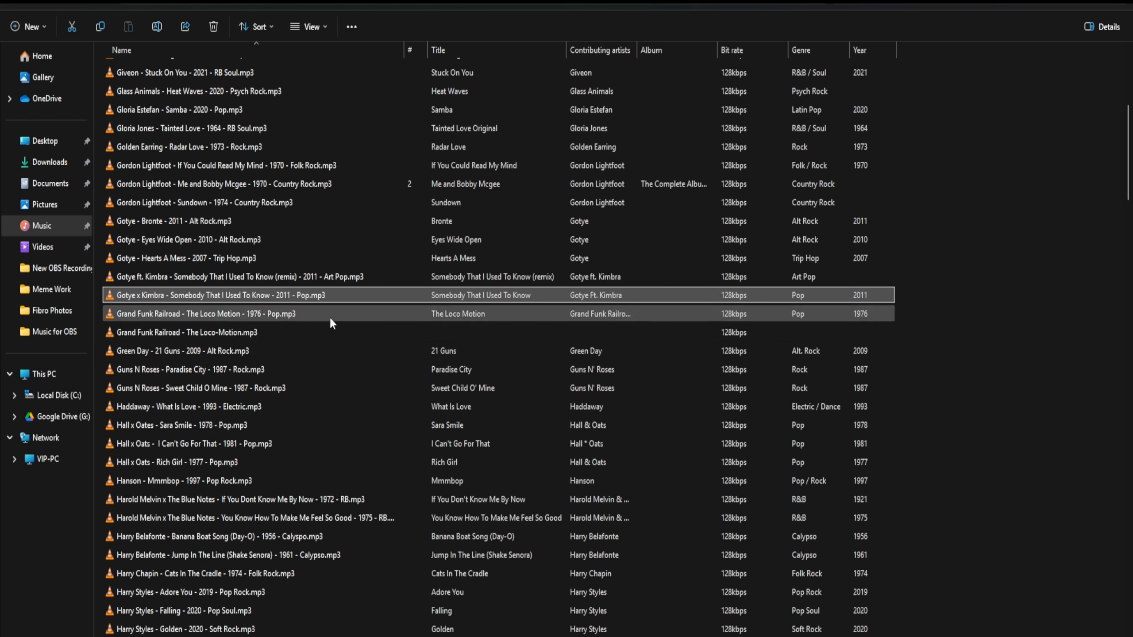
mouse_move(350, 298)
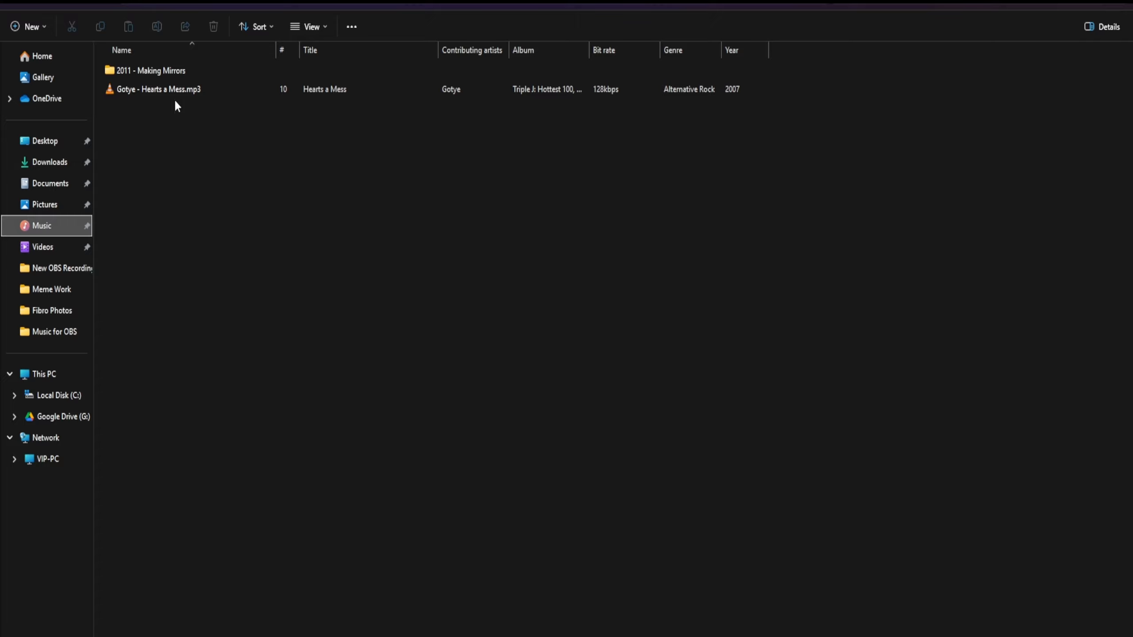
Step: Reopen Gotye's 2011 - Making Mirrors folder, check its track names, and return to the unsorted music list
click(134, 74)
double_click(135, 73)
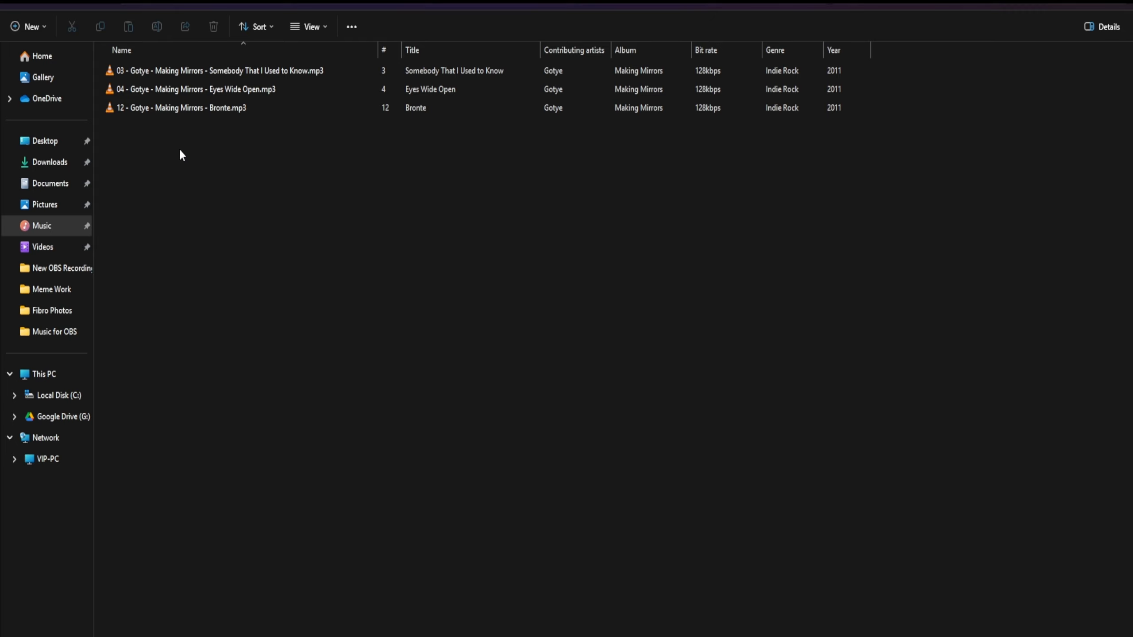
click(76, 2)
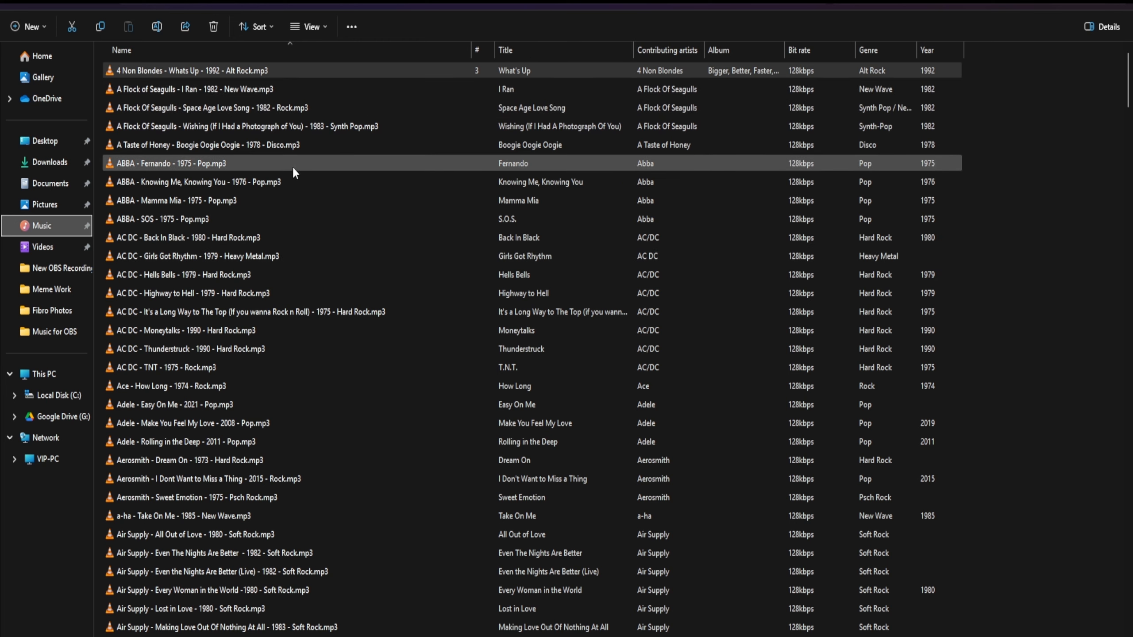
mouse_move(344, 179)
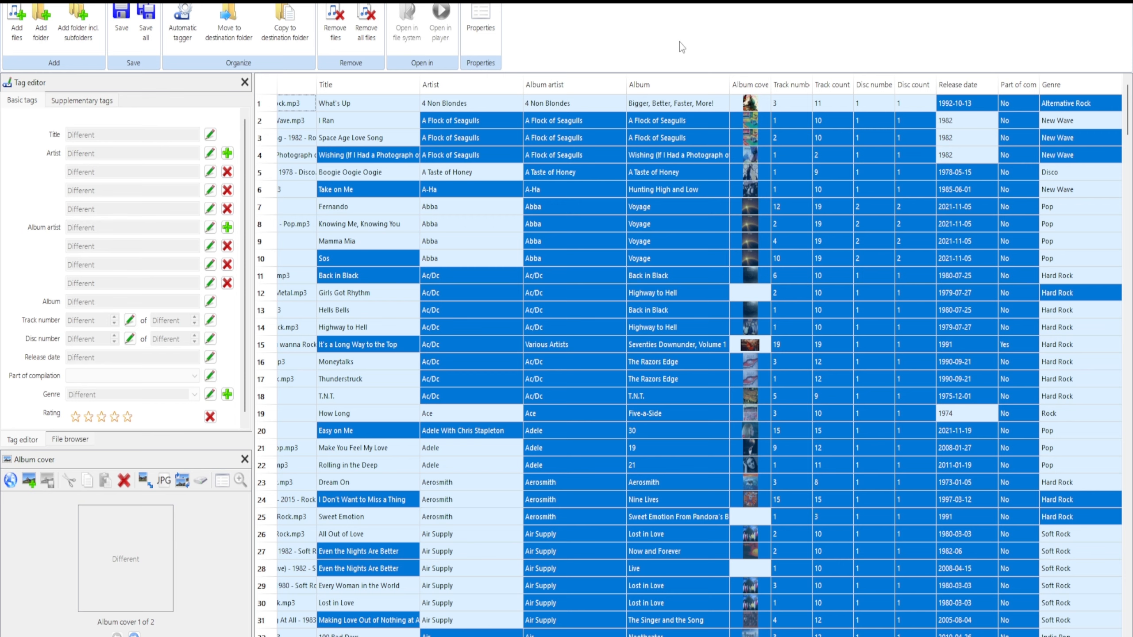
Step: In the tag editor's copy to destination folder settings, switch the album file and folder names to simple name patterns
click(293, 35)
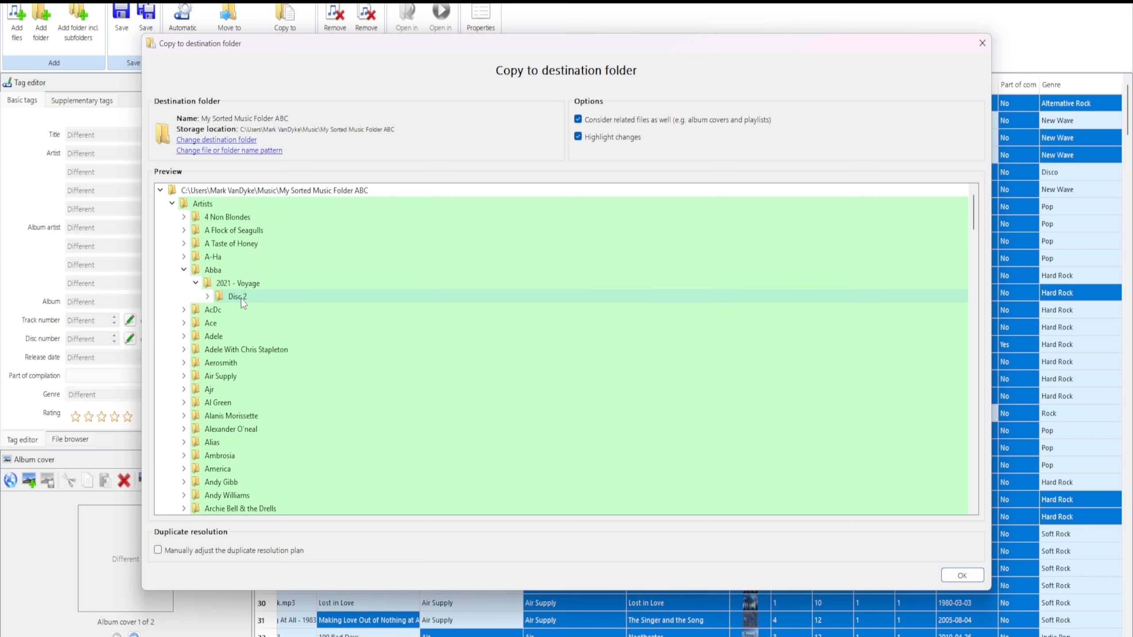
click(248, 154)
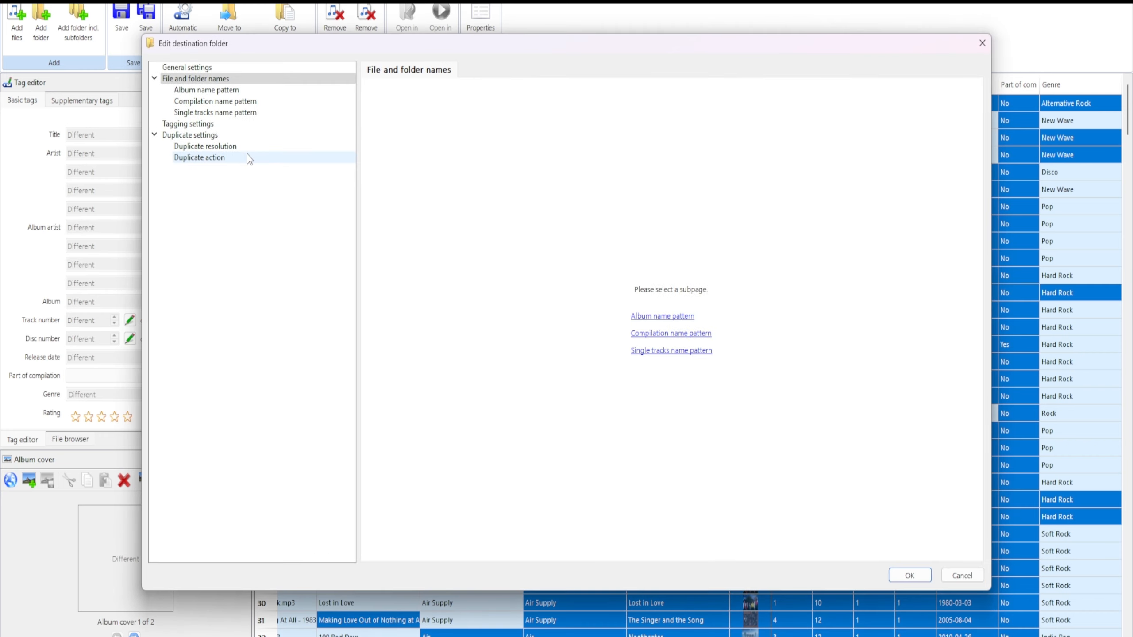
click(221, 91)
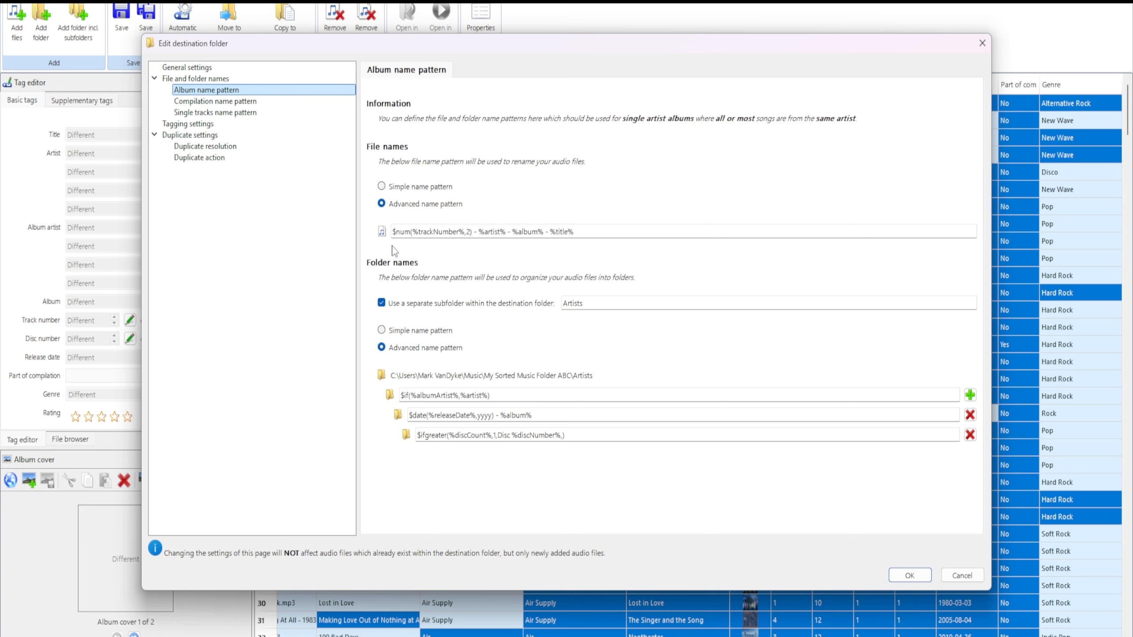
click(383, 187)
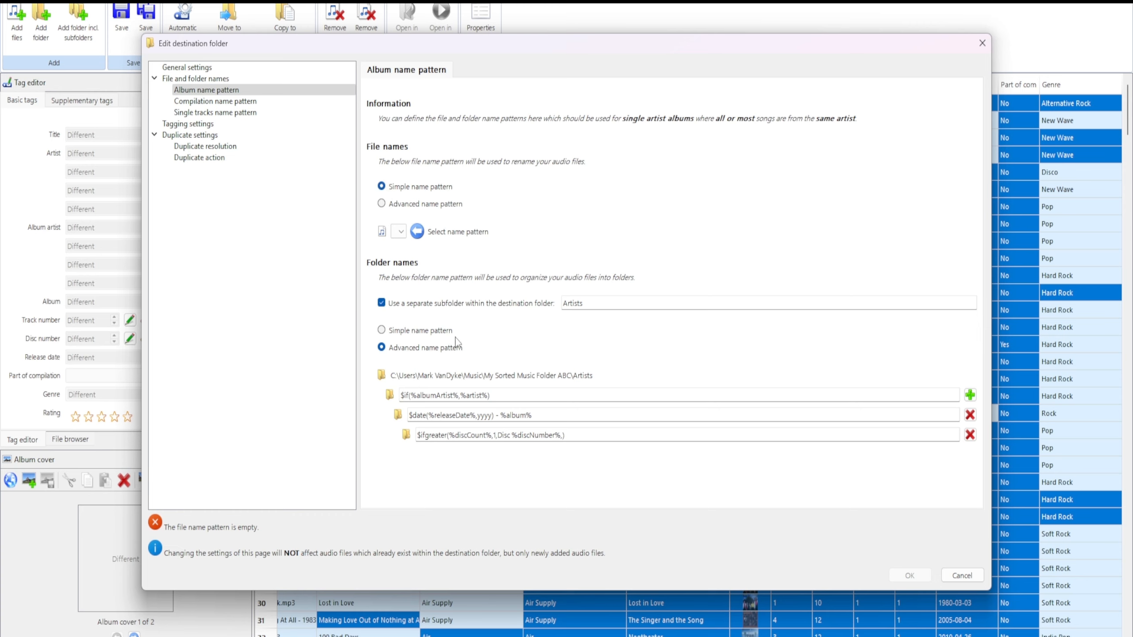
click(382, 330)
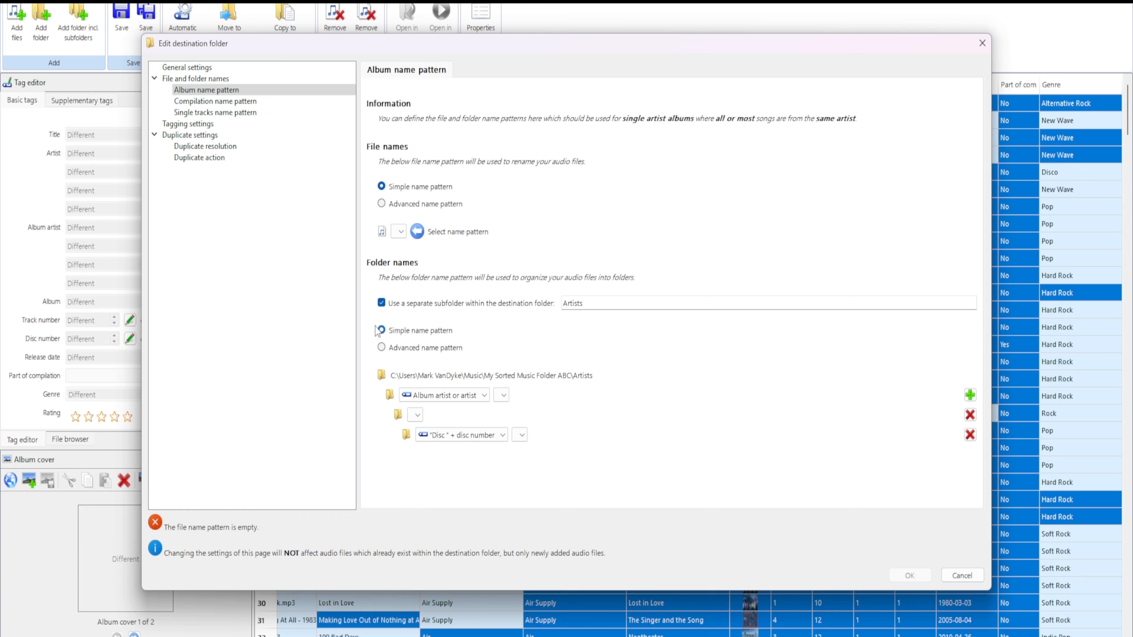
Step: Switch both the file names and the folder names of the compilation name pattern to simple name patterns
click(228, 103)
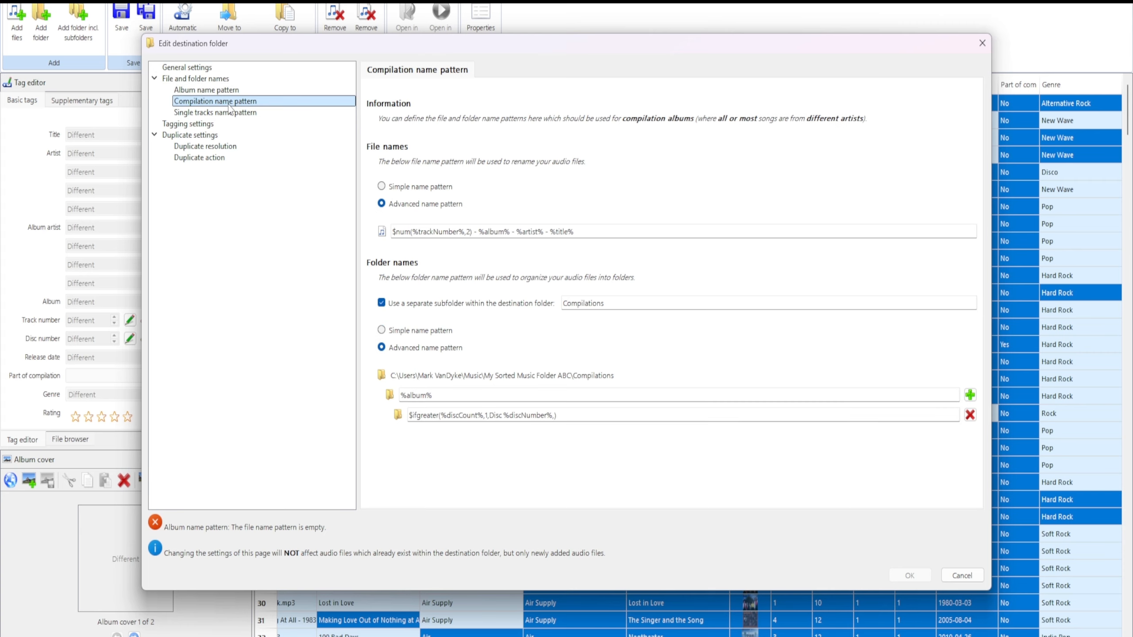
click(382, 188)
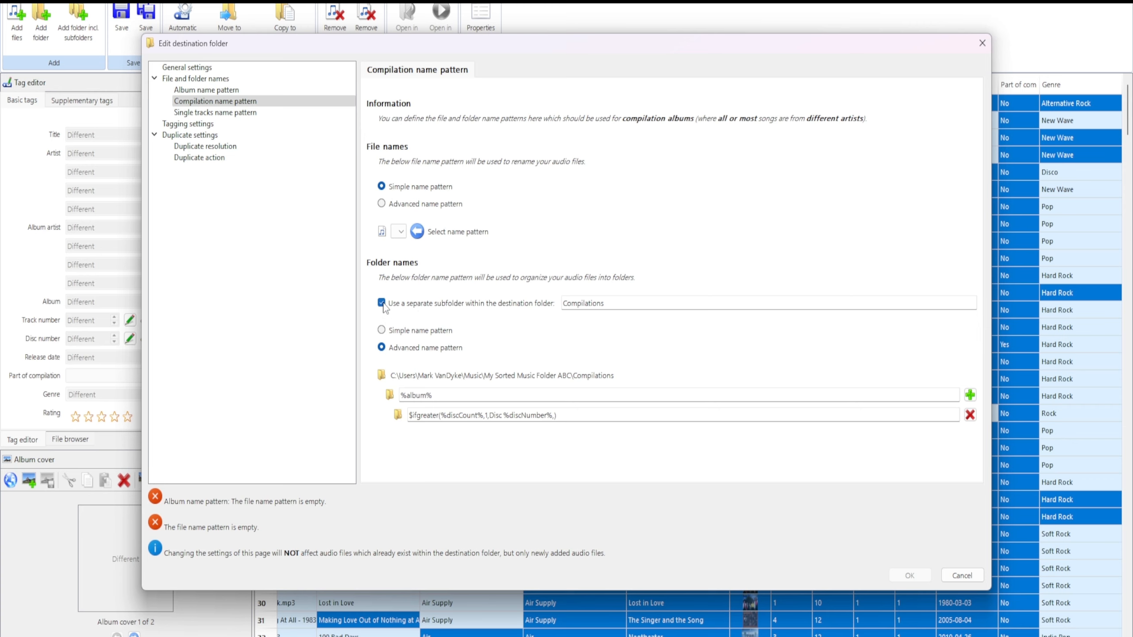
click(382, 330)
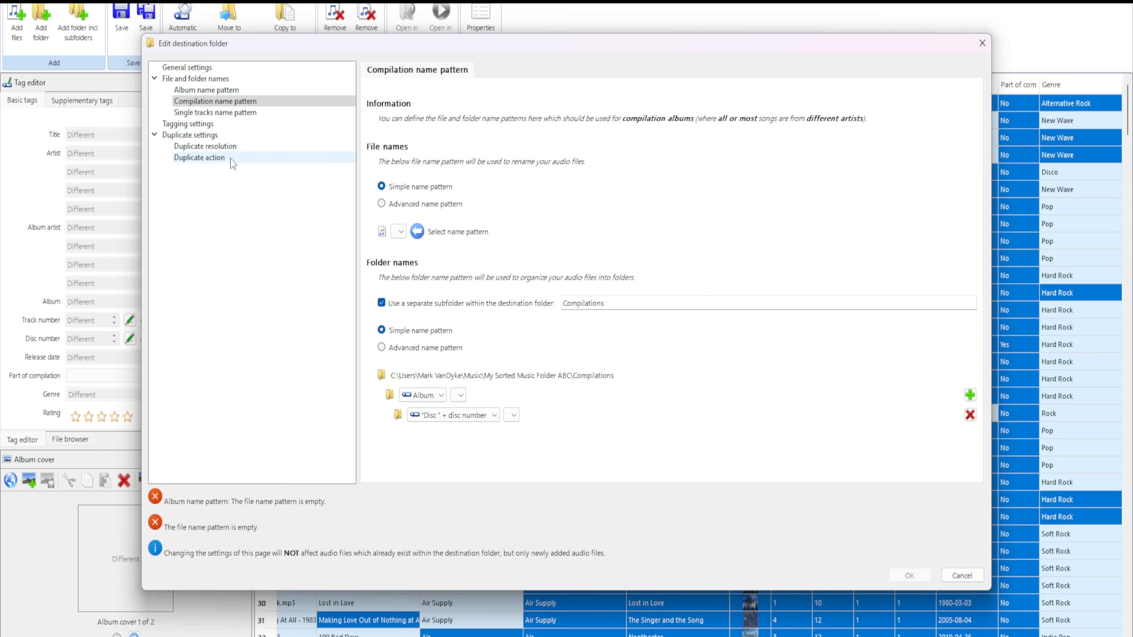
Step: Set the single tracks file names to the advanced name pattern %artist% - %title% - $date(%releaseDate%,yyyy) - %genre%
click(226, 115)
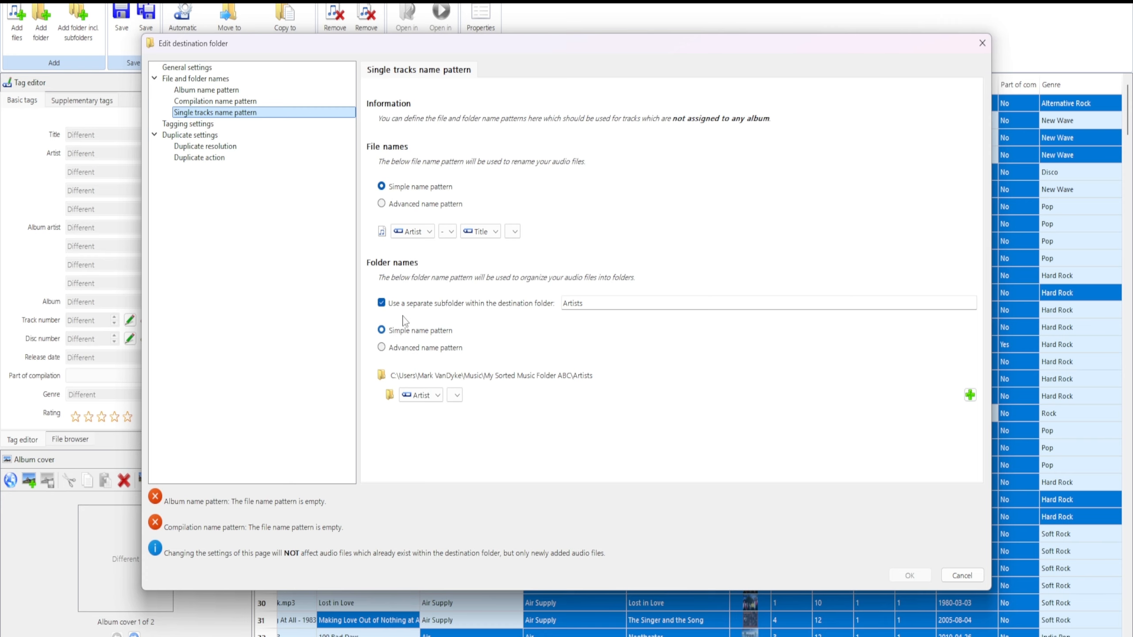
click(382, 204)
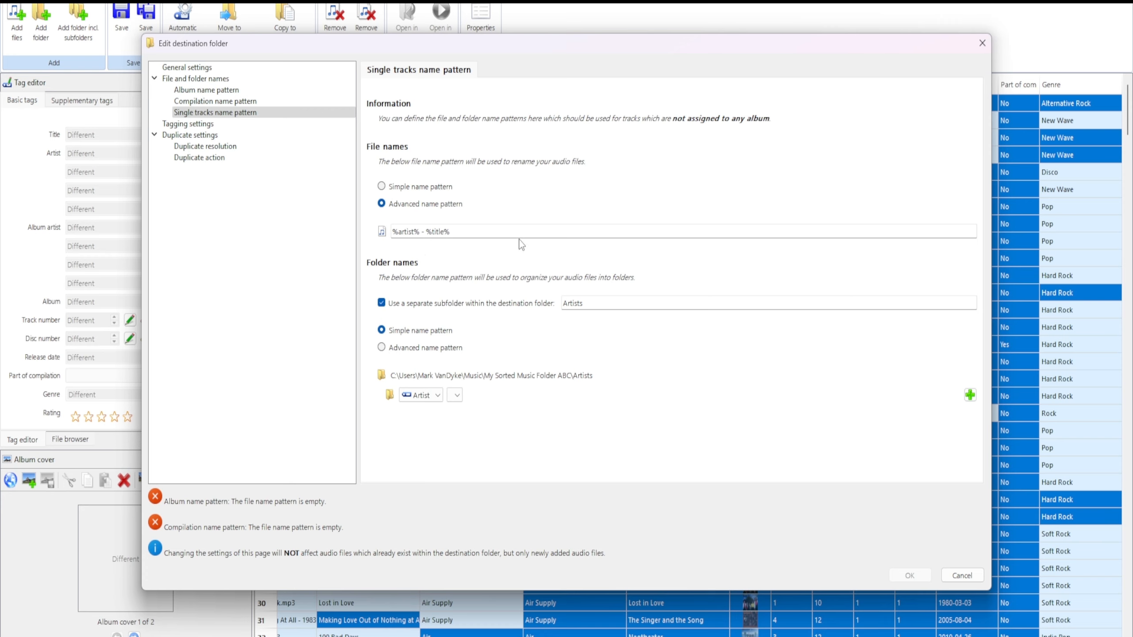
click(476, 232)
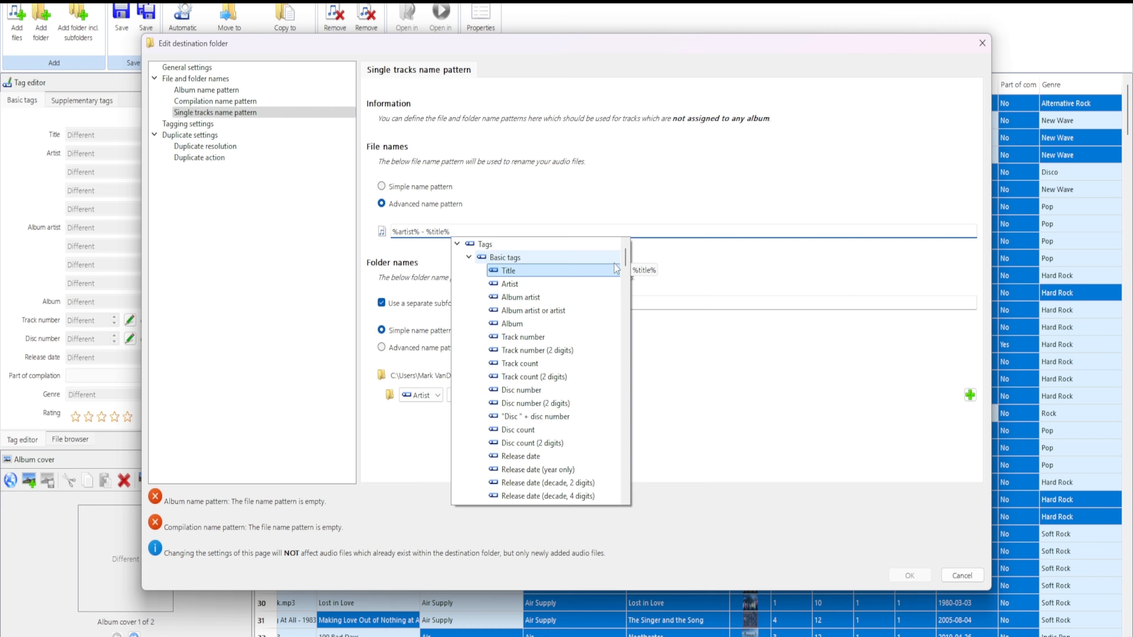
mouse_move(626, 259)
mouse_down()
mouse_move(637, 355)
mouse_move(639, 250)
mouse_up()
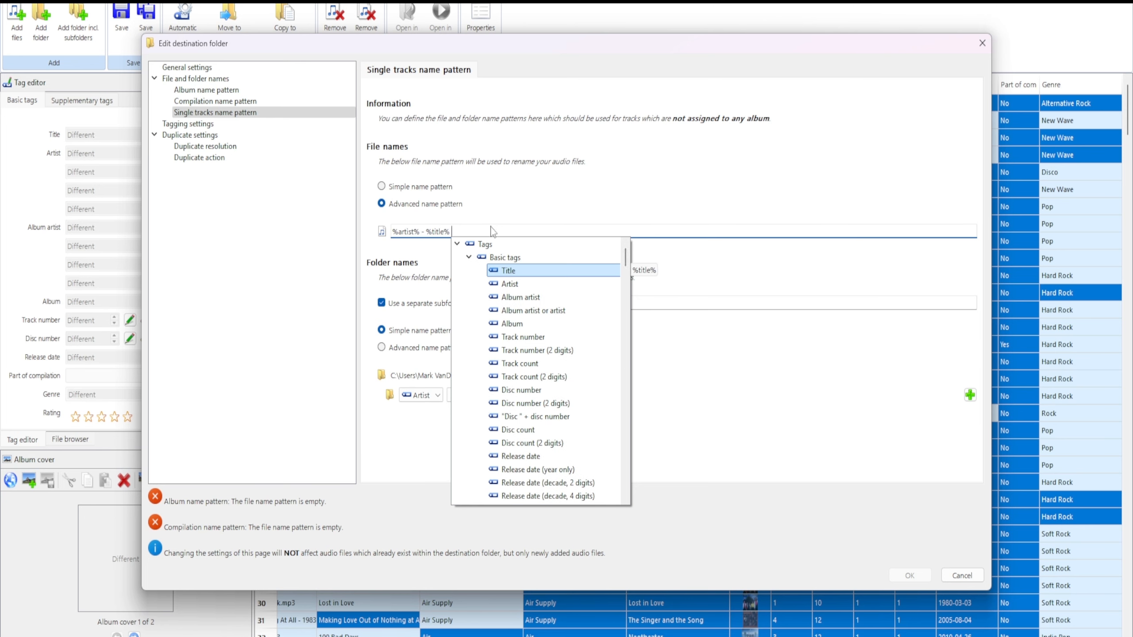
text(-)
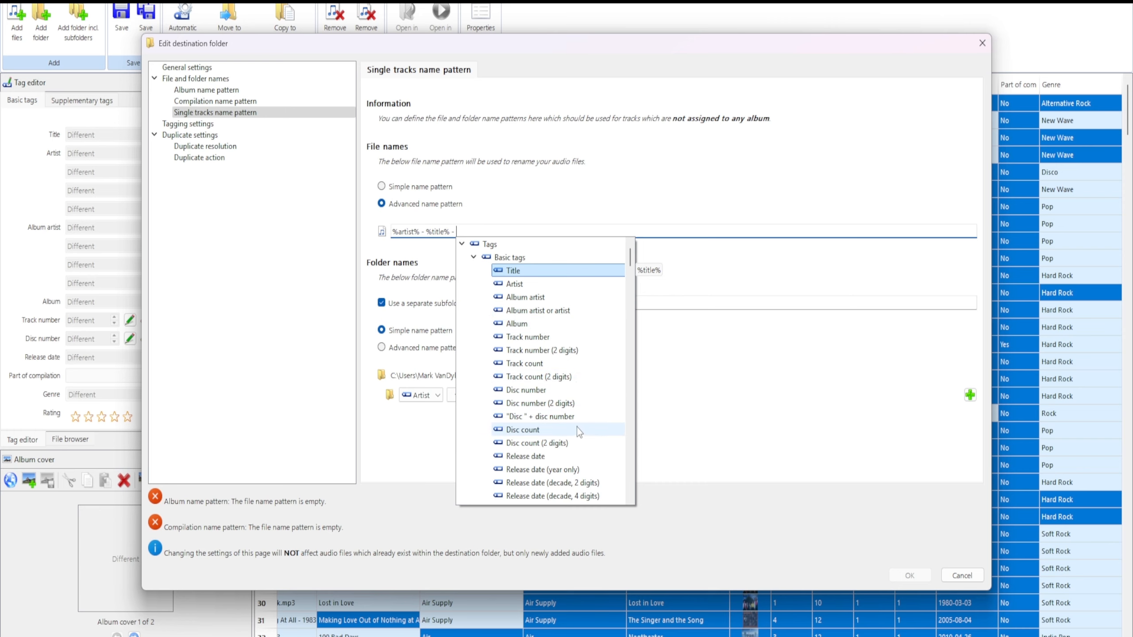
scroll(579, 406, down, 1)
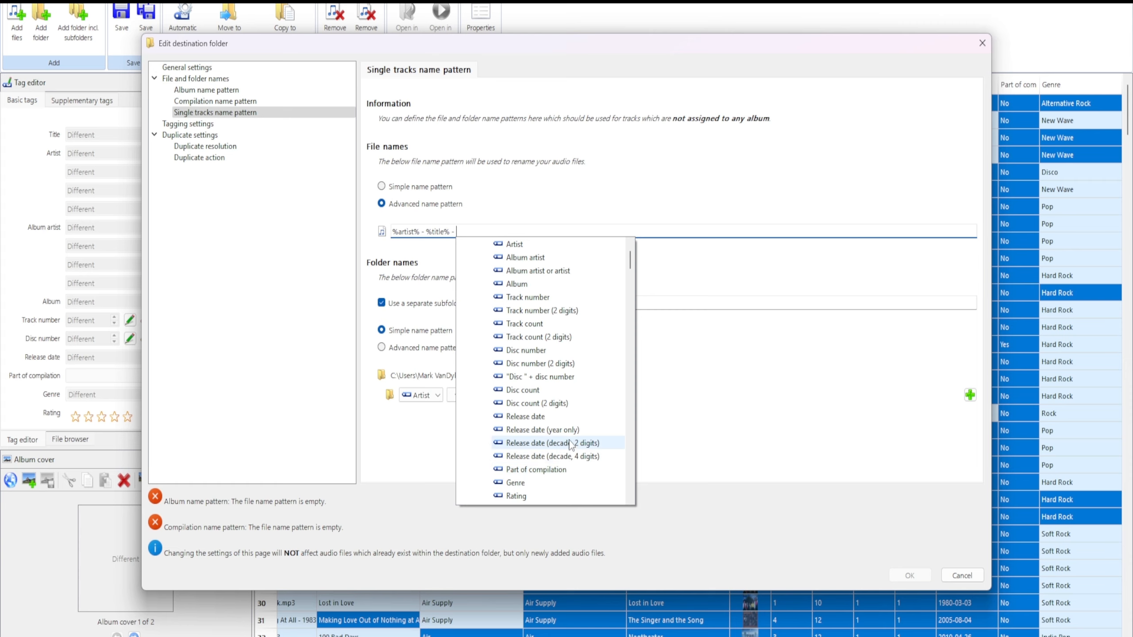
click(565, 430)
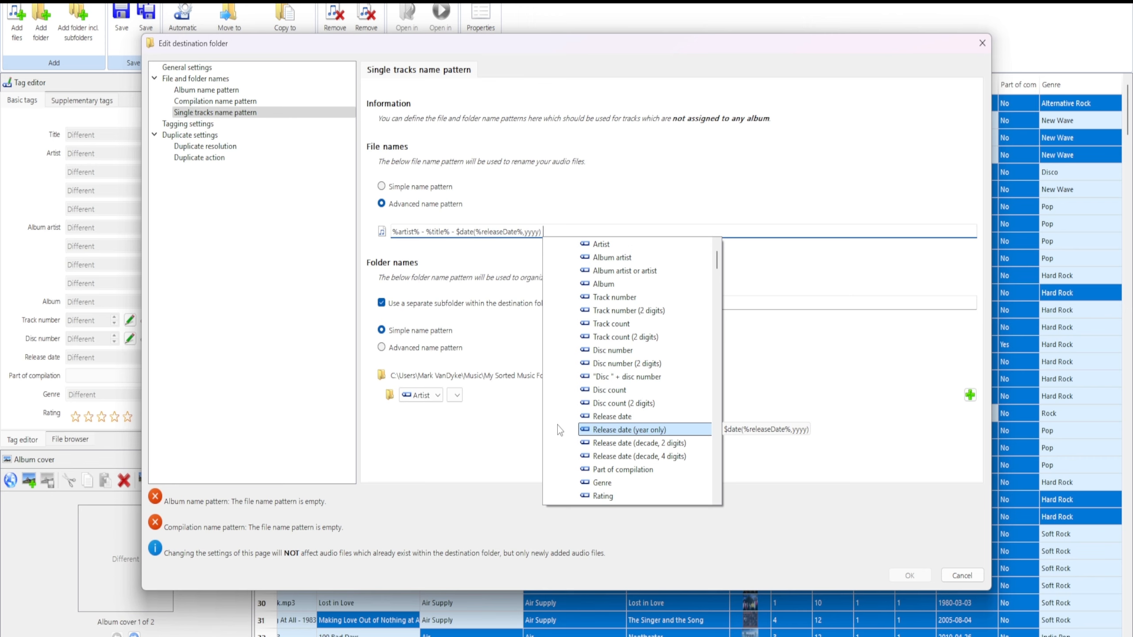
text(-)
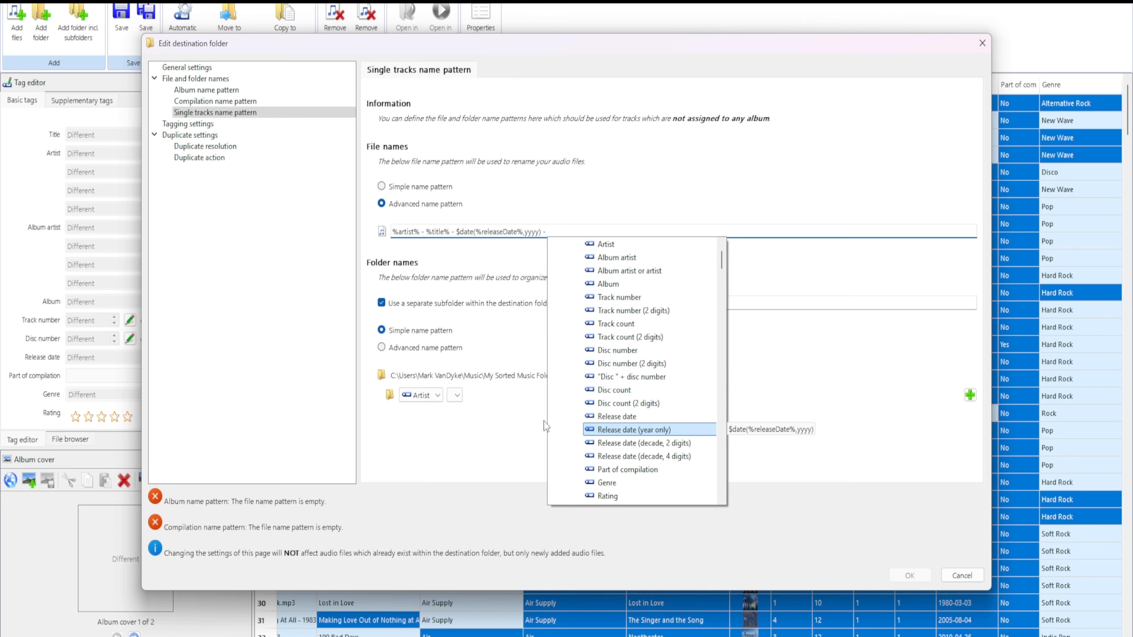
click(617, 484)
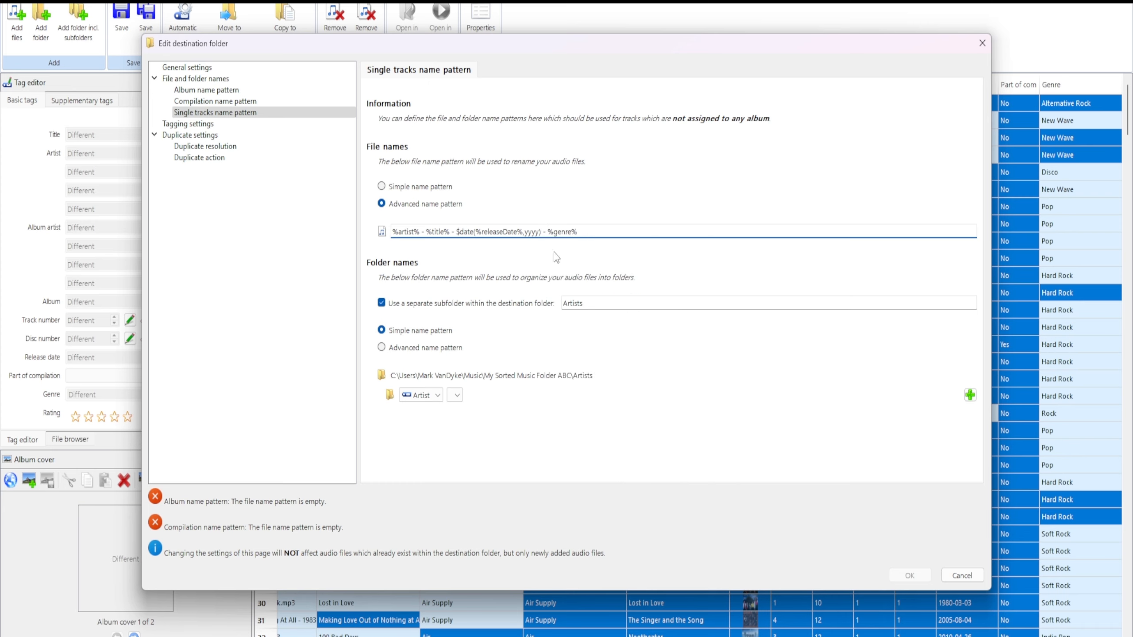
Step: Copy the single tracks file name pattern and use it to replace the compilation's advanced file name pattern
drag(577, 231, 395, 223)
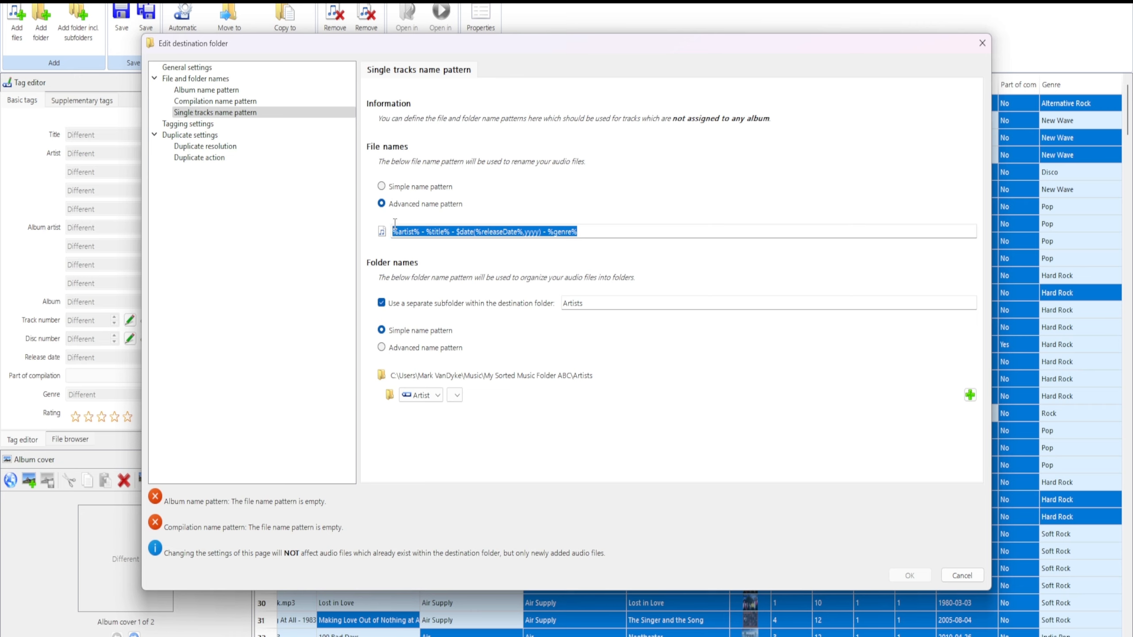
right_click(454, 231)
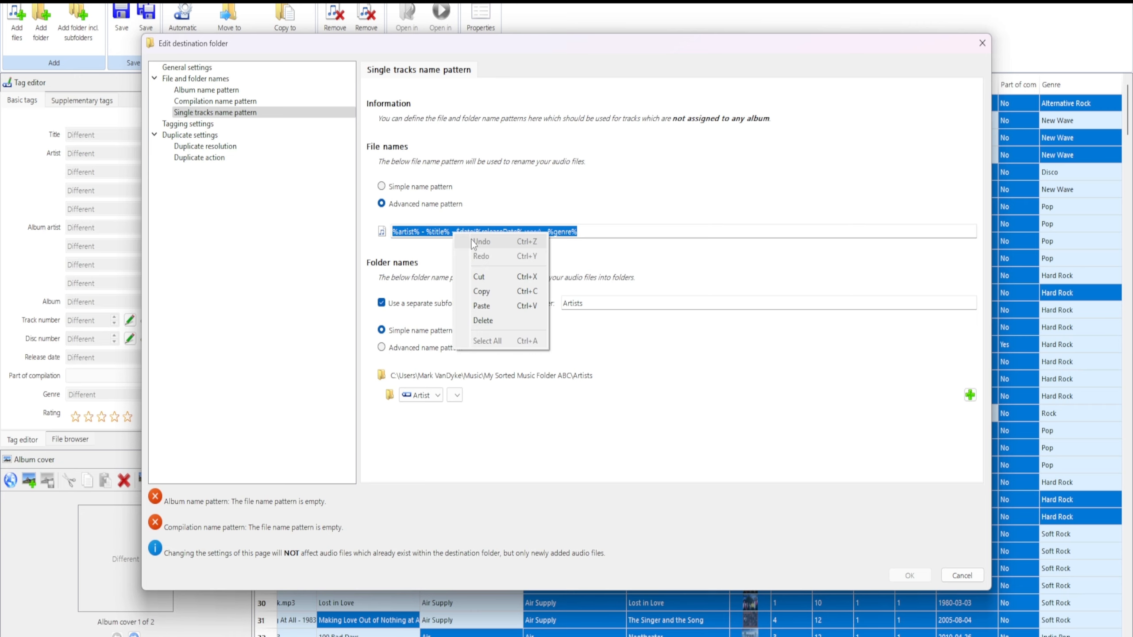
click(486, 294)
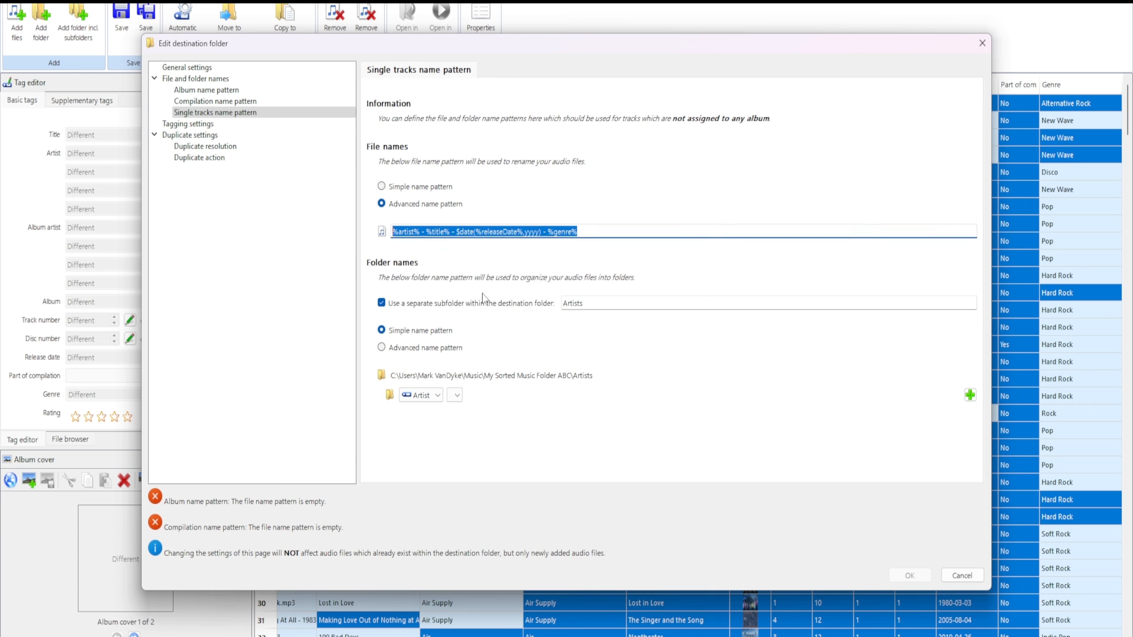
click(210, 102)
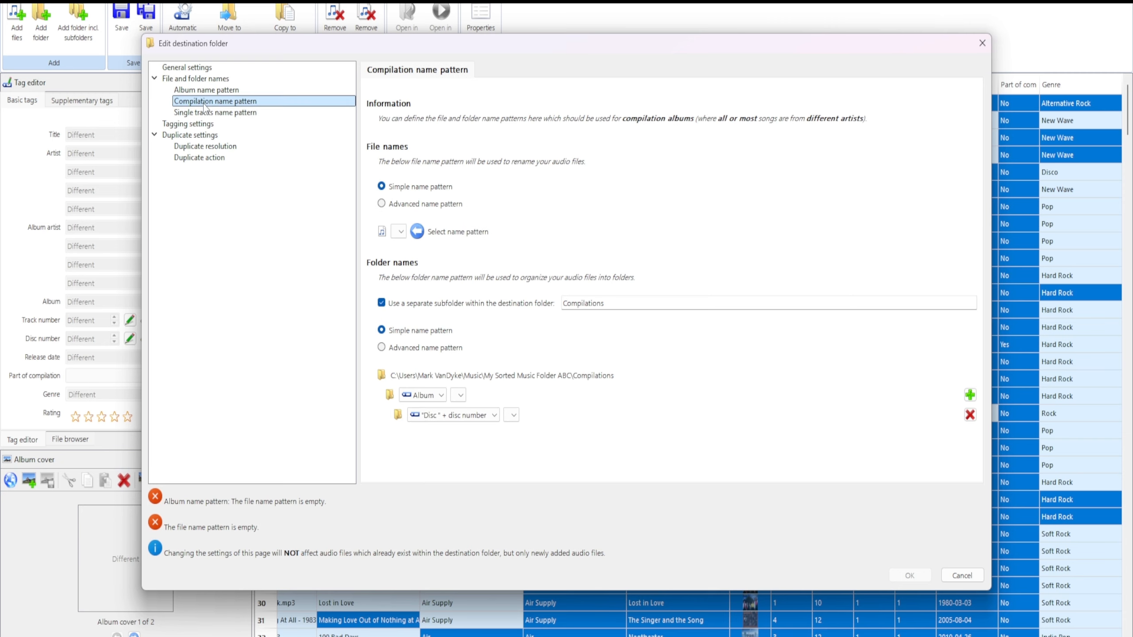
click(382, 204)
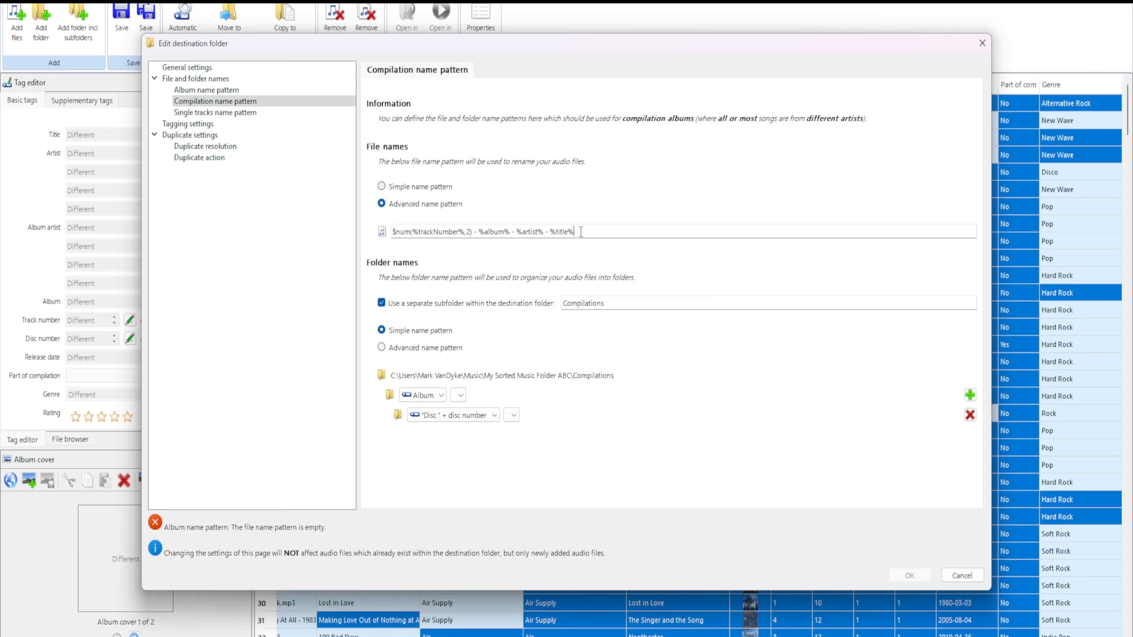
drag(581, 231, 365, 230)
right_click(429, 228)
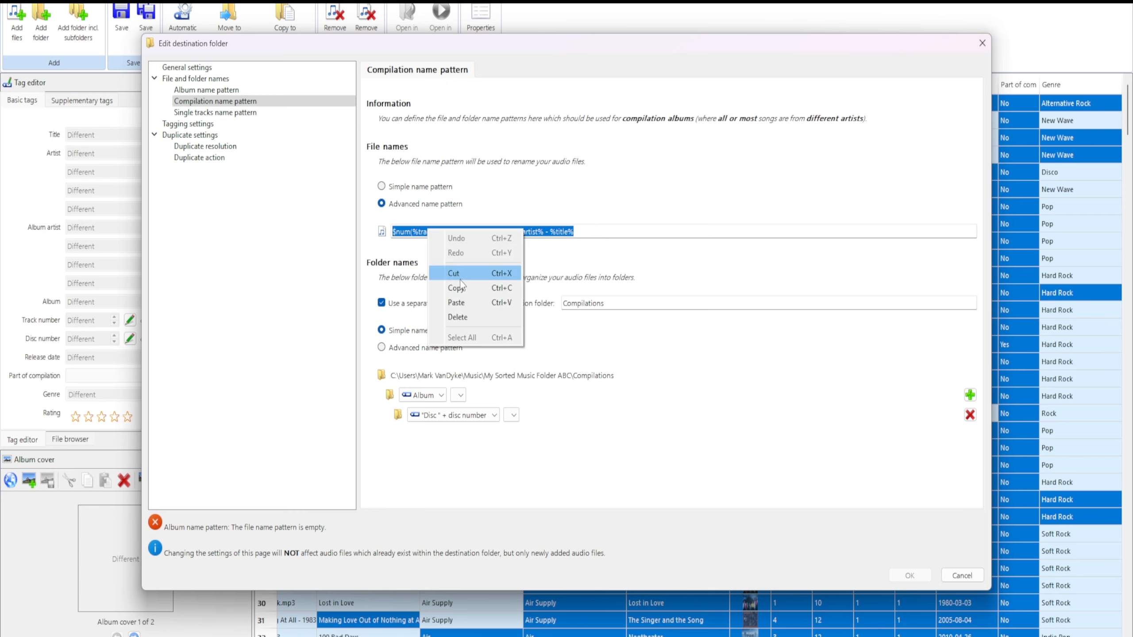
click(464, 307)
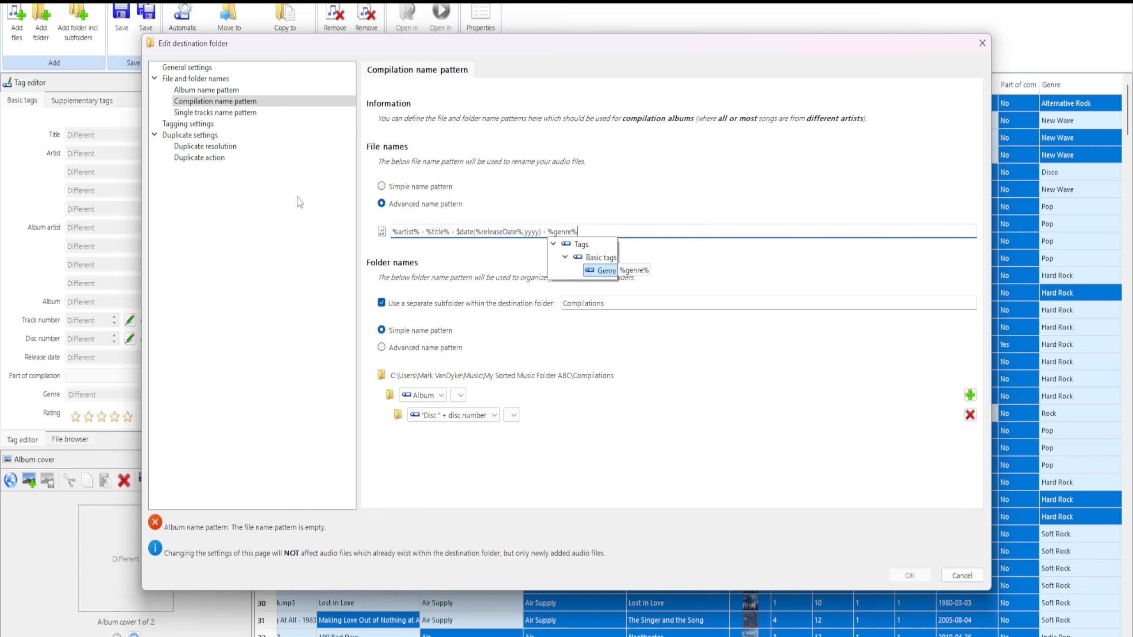
Step: Set the album file names to the advanced pattern %artist% - %title% - $date(%releaseDate%,yyyy) - %genre% and apply the destination folder settings
click(221, 92)
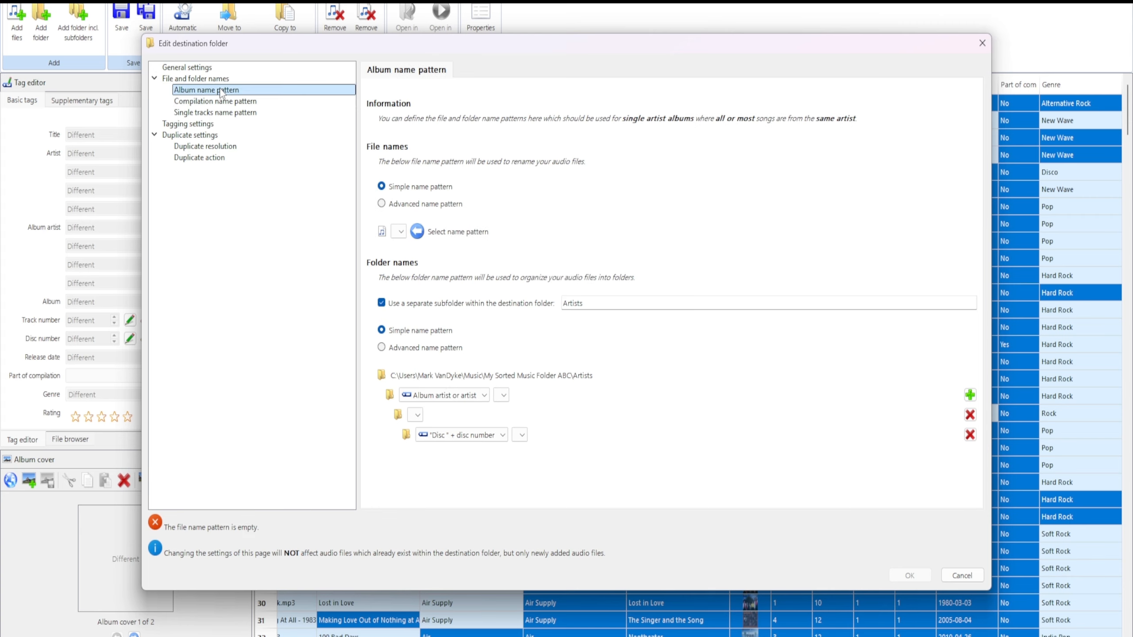
click(382, 205)
drag(577, 231, 375, 231)
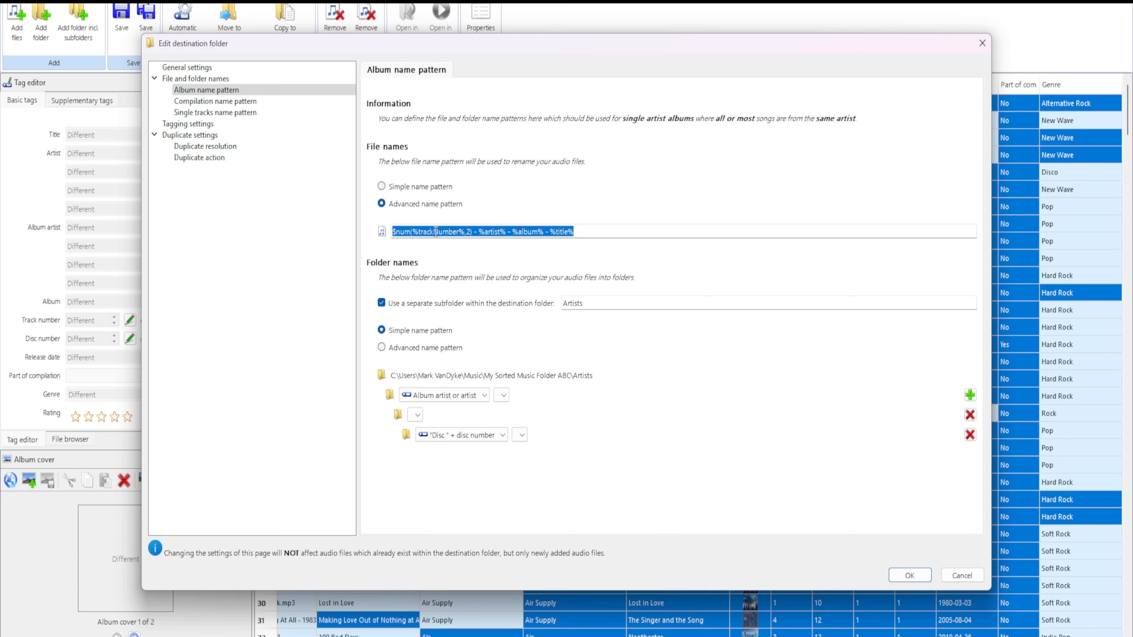
right_click(448, 231)
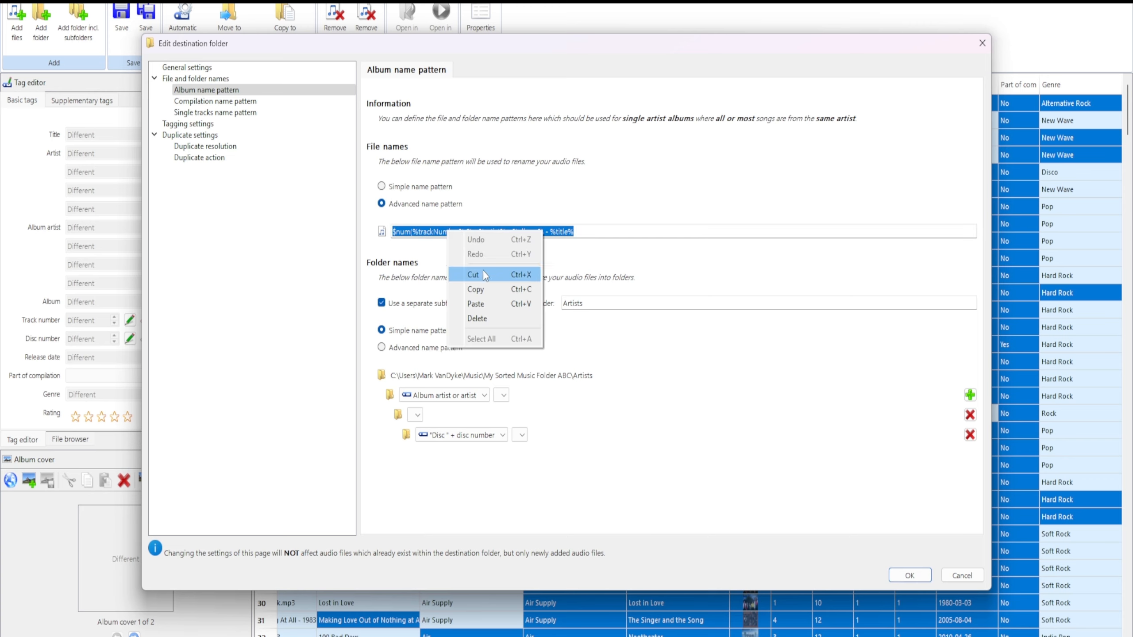
click(483, 300)
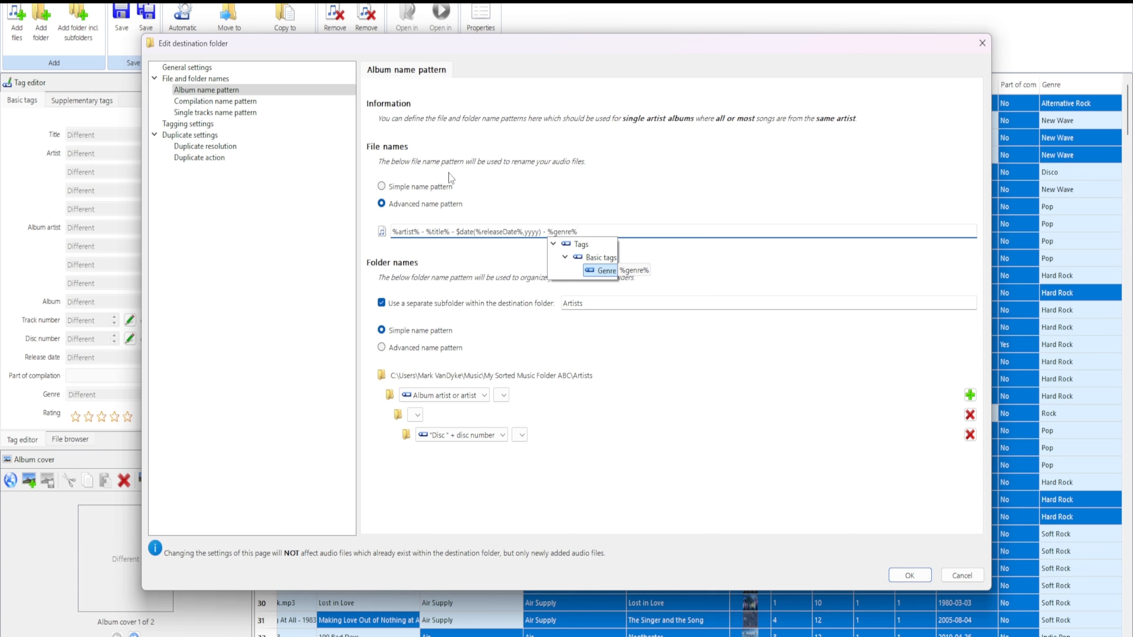
click(493, 181)
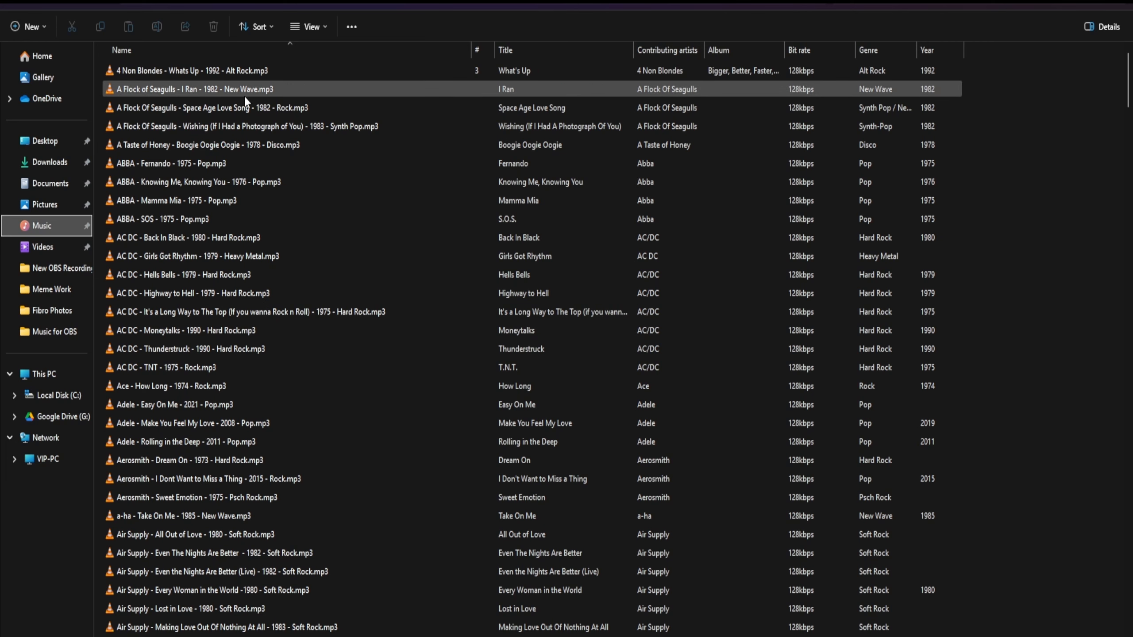
mouse_move(239, 72)
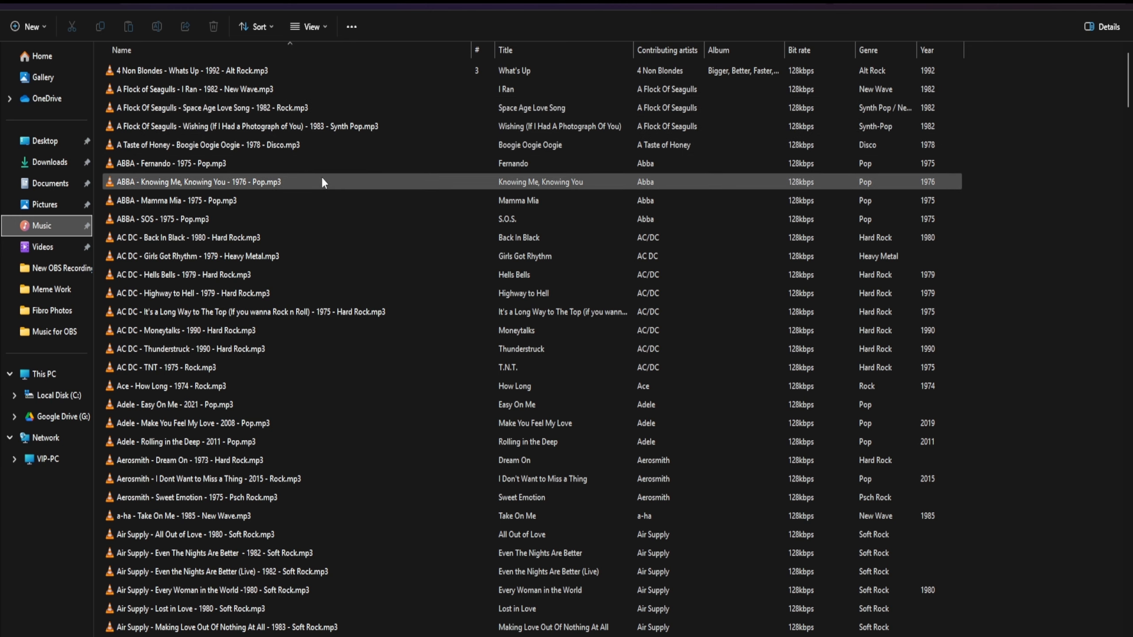
mouse_move(323, 178)
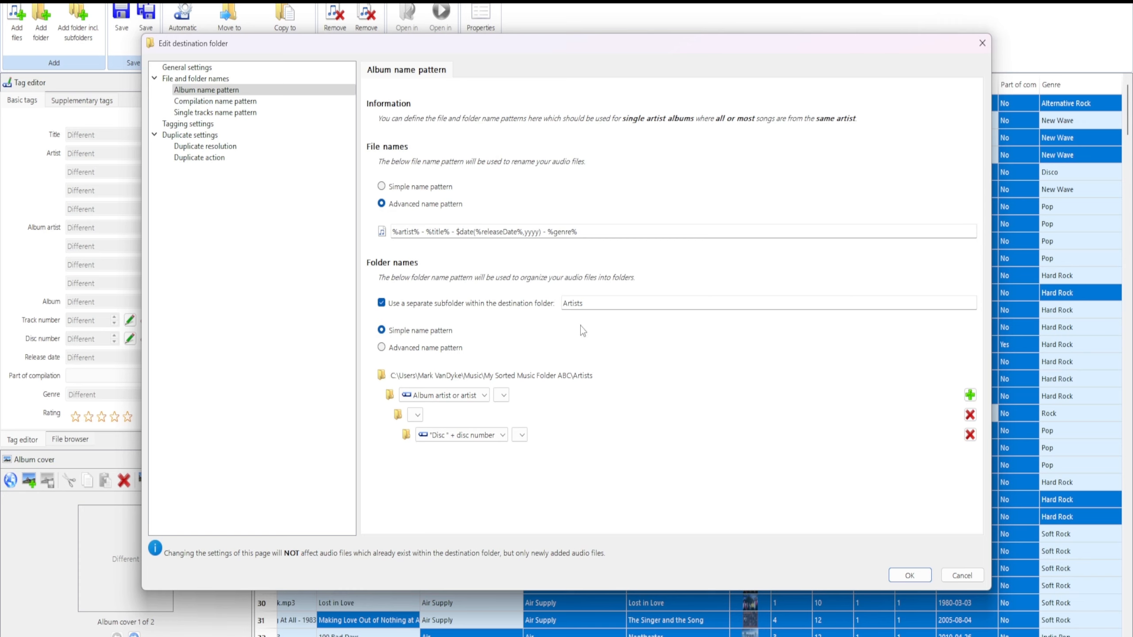
click(917, 577)
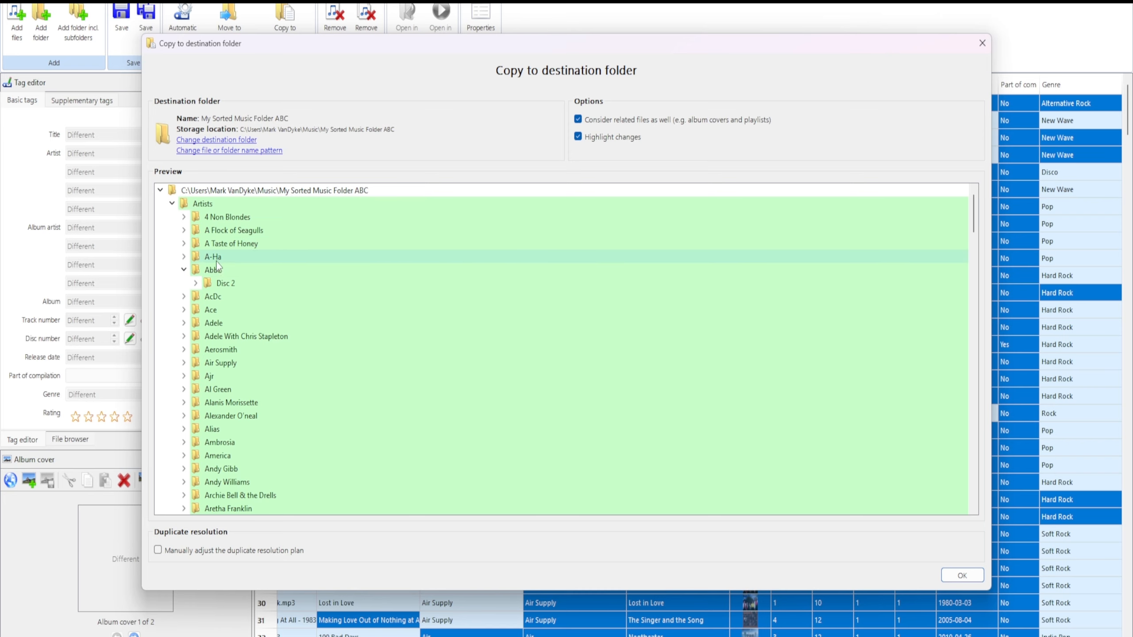
Step: Check the Abba Disc 2 files in the preview, then switch the album folder names to advanced and remove the disc subfolder level
click(195, 283)
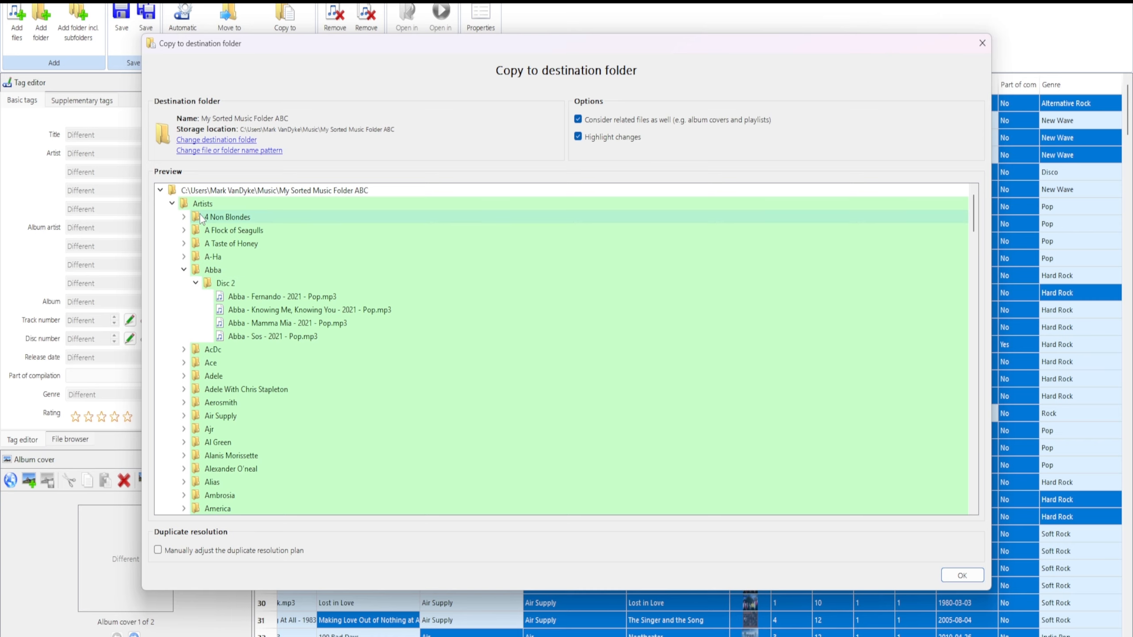
click(225, 151)
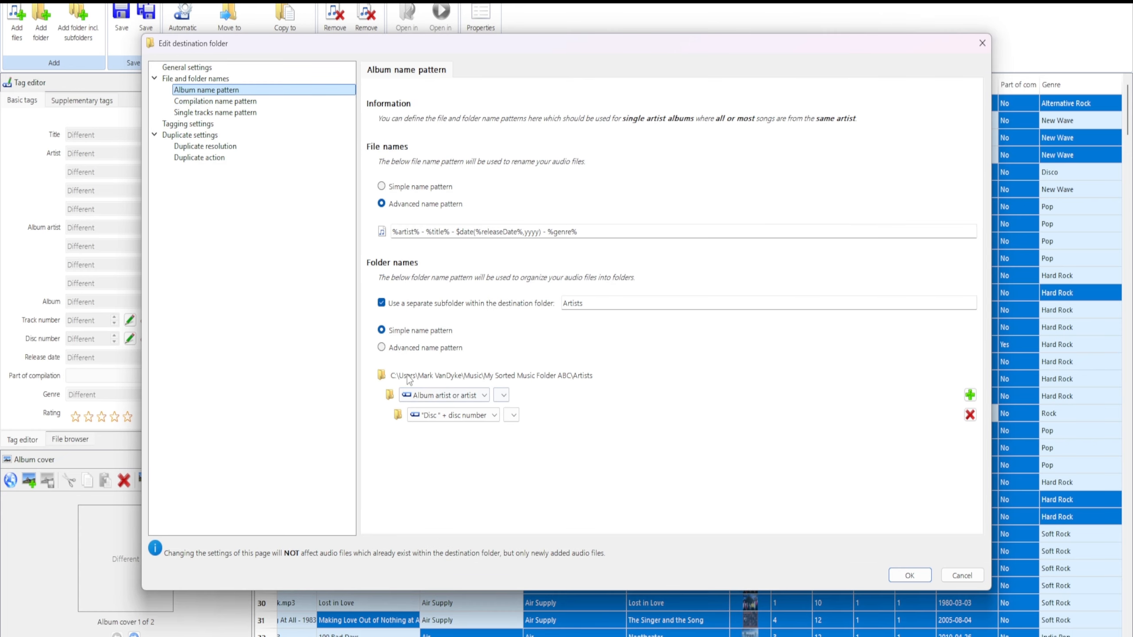
click(381, 348)
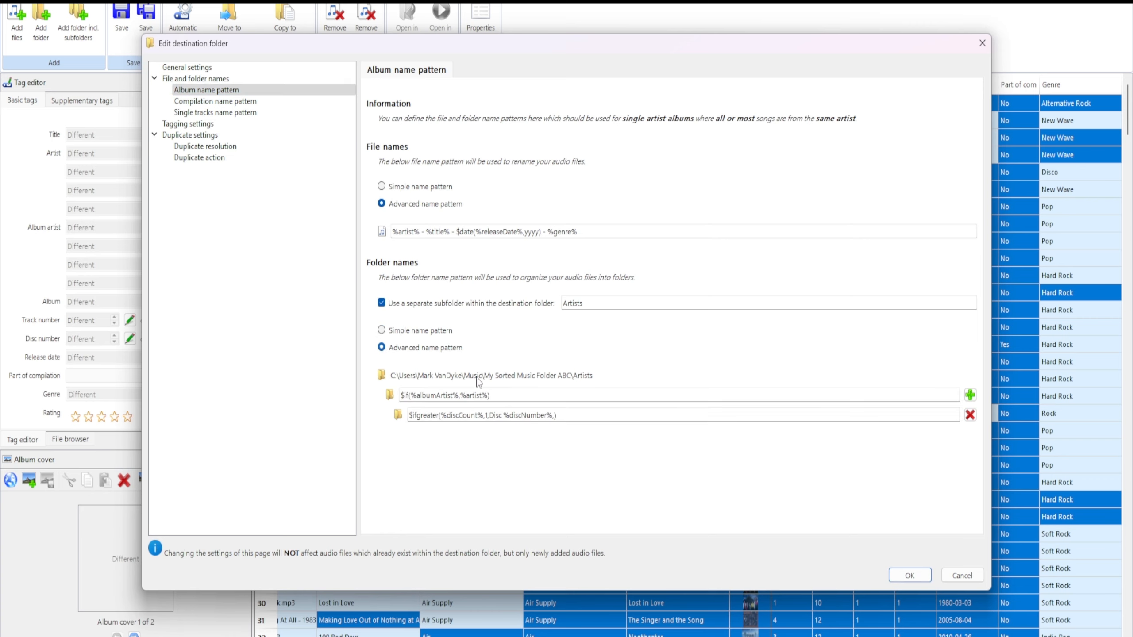
click(970, 415)
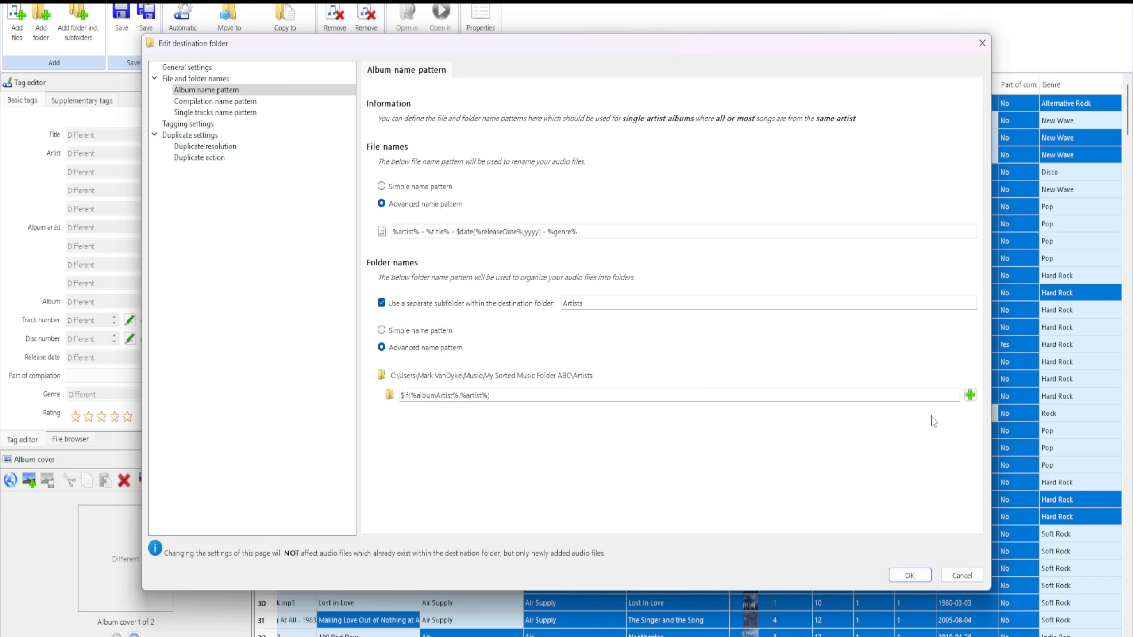
Step: Replace the album folder name pattern with the copied %artist% - %title% - $date(%releaseDate%,yyyy) - %genre% and apply the settings
double_click(462, 401)
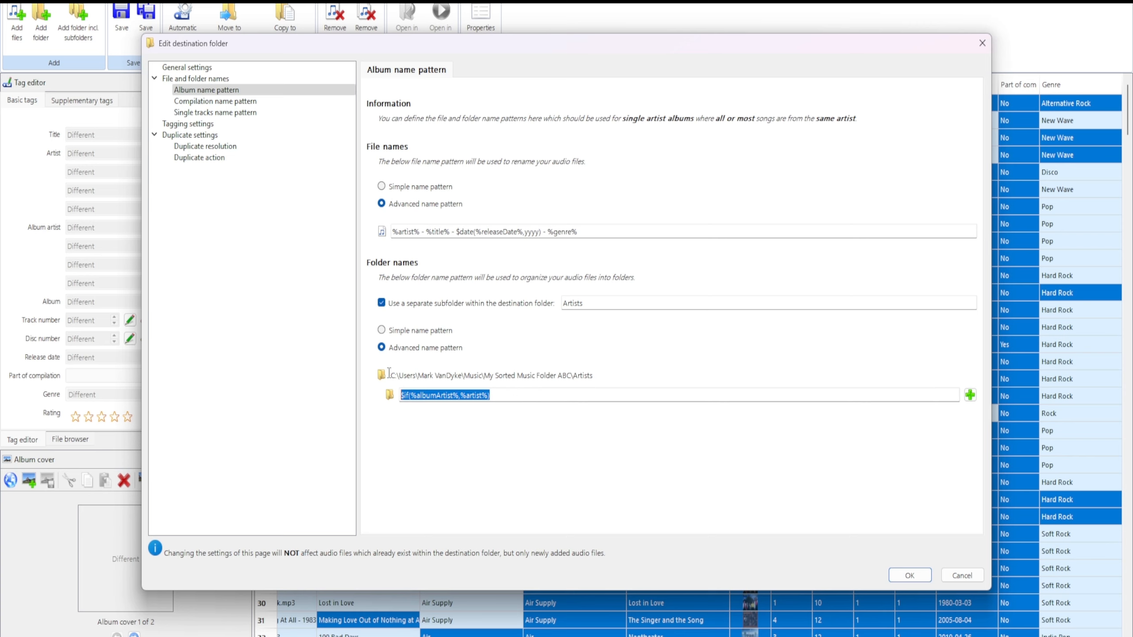
right_click(462, 395)
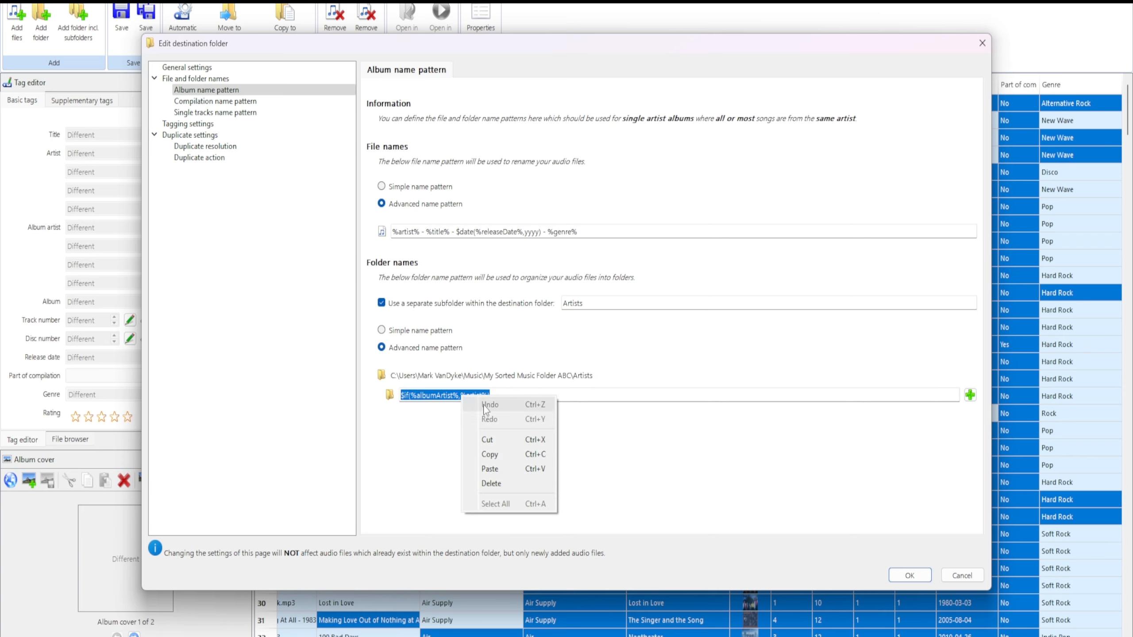
click(507, 468)
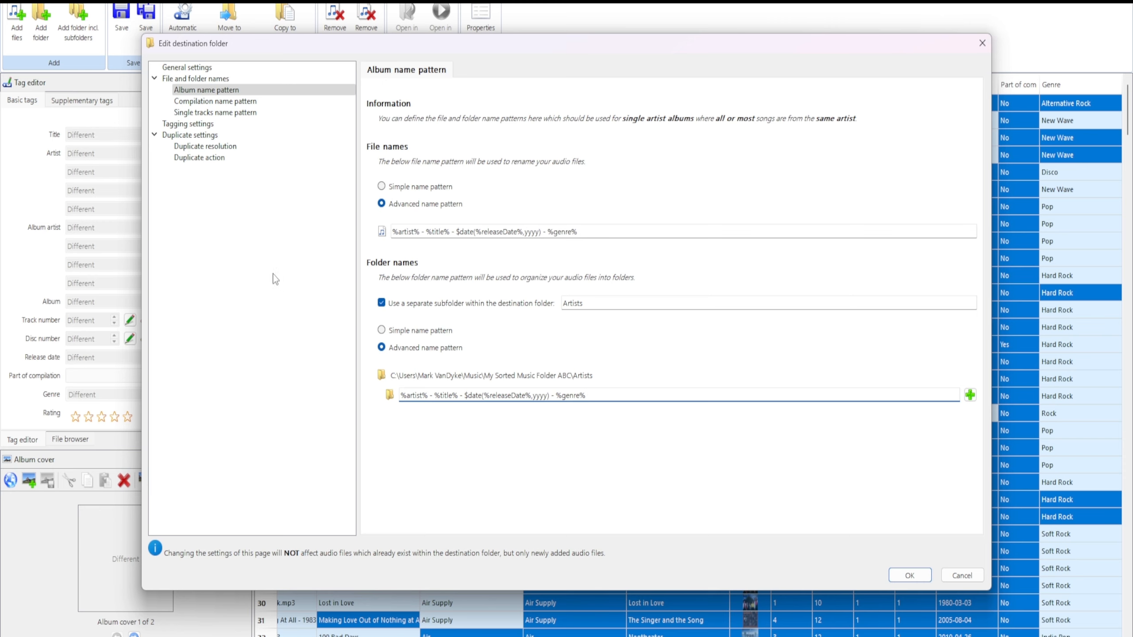
click(906, 576)
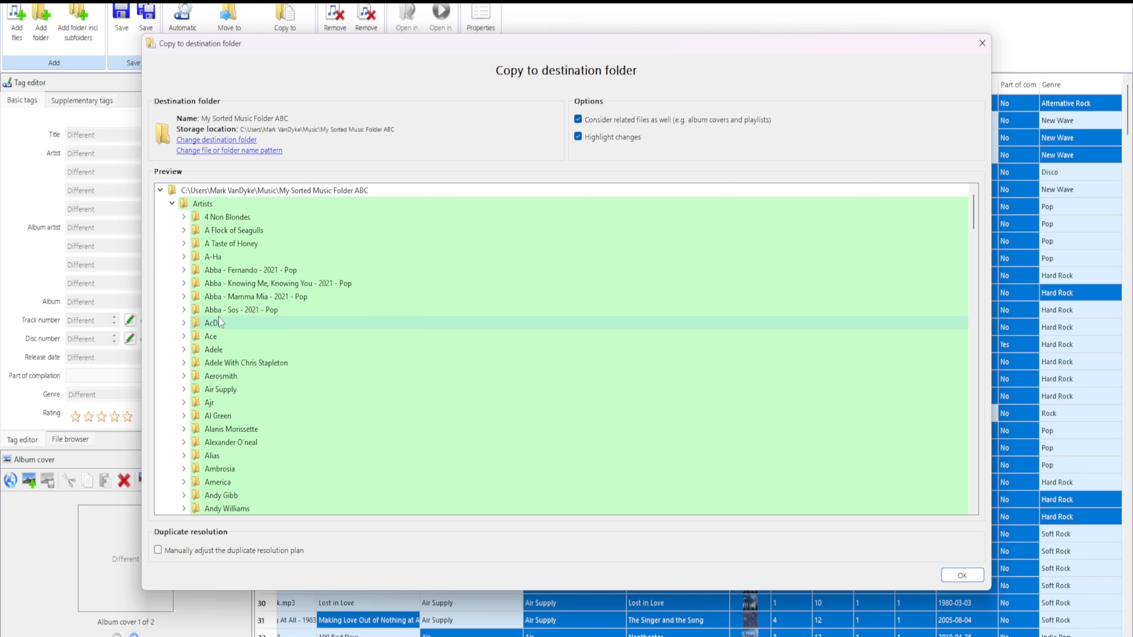
Step: Inspect the contents of the Abba - Sos and A Flock of Seagulls folders in the copy preview
click(183, 310)
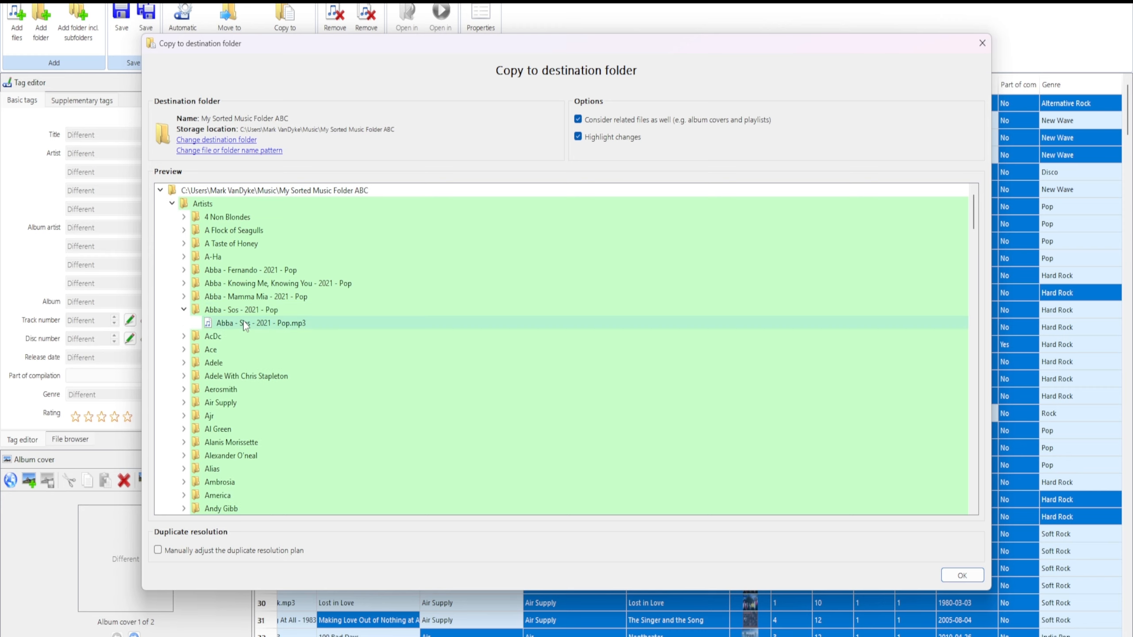
click(184, 309)
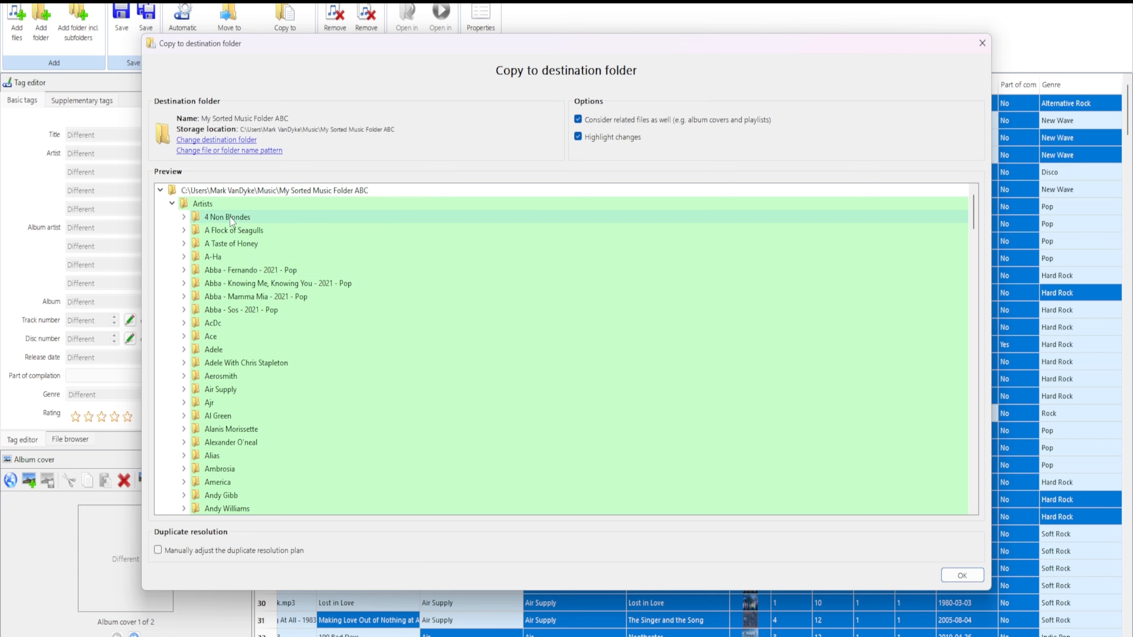
click(184, 230)
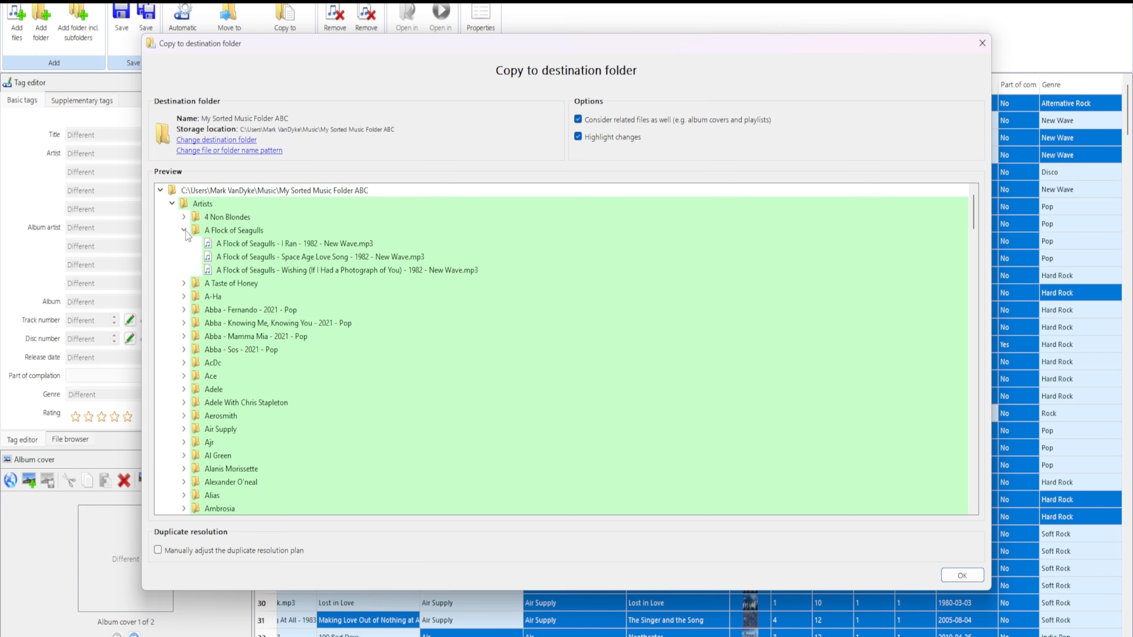
click(185, 230)
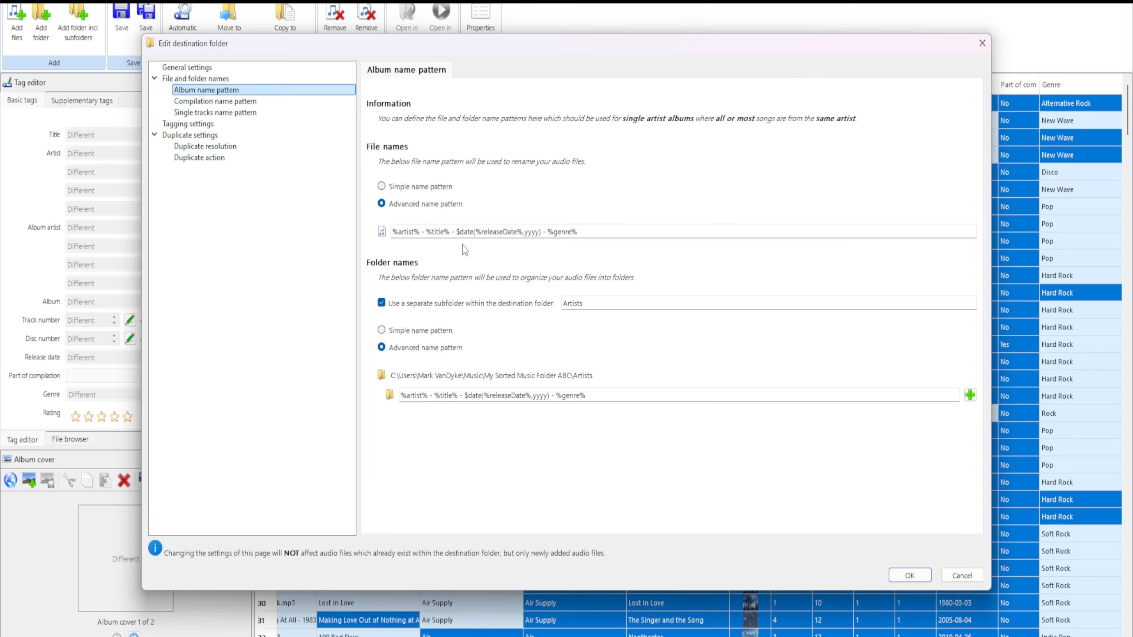
Step: Shorten the album folder name pattern to only %artist%, apply it and check the Abba folder in the preview
click(617, 396)
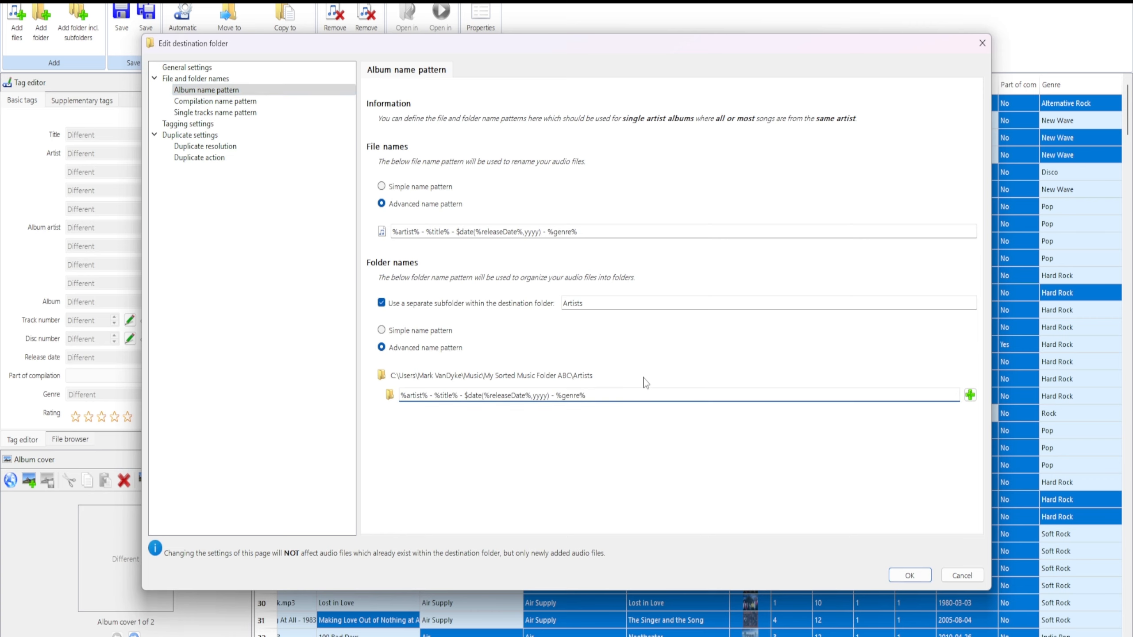
key(BackSpace)
key(BackSpace)
key(BackSpace)
key(BackSpace)
key(BackSpace)
key(BackSpace)
key(BackSpace)
key(BackSpace)
key(BackSpace)
key(BackSpace)
key(BackSpace)
key(BackSpace)
key(BackSpace)
key(BackSpace)
key(BackSpace)
key(BackSpace)
key(BackSpace)
key(BackSpace)
key(BackSpace)
key(BackSpace)
key(BackSpace)
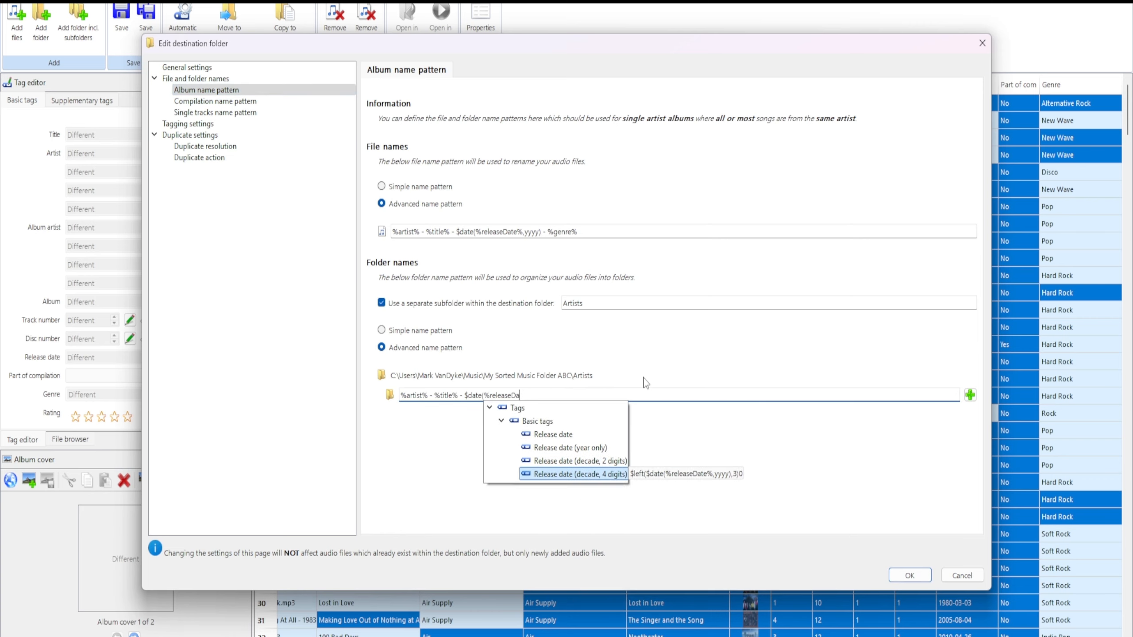
key(BackSpace)
key(BackSpace)
key(BackSpace)
key(BackSpace)
key(BackSpace)
key(BackSpace)
key(BackSpace)
key(BackSpace)
key(BackSpace)
key(BackSpace)
key(BackSpace)
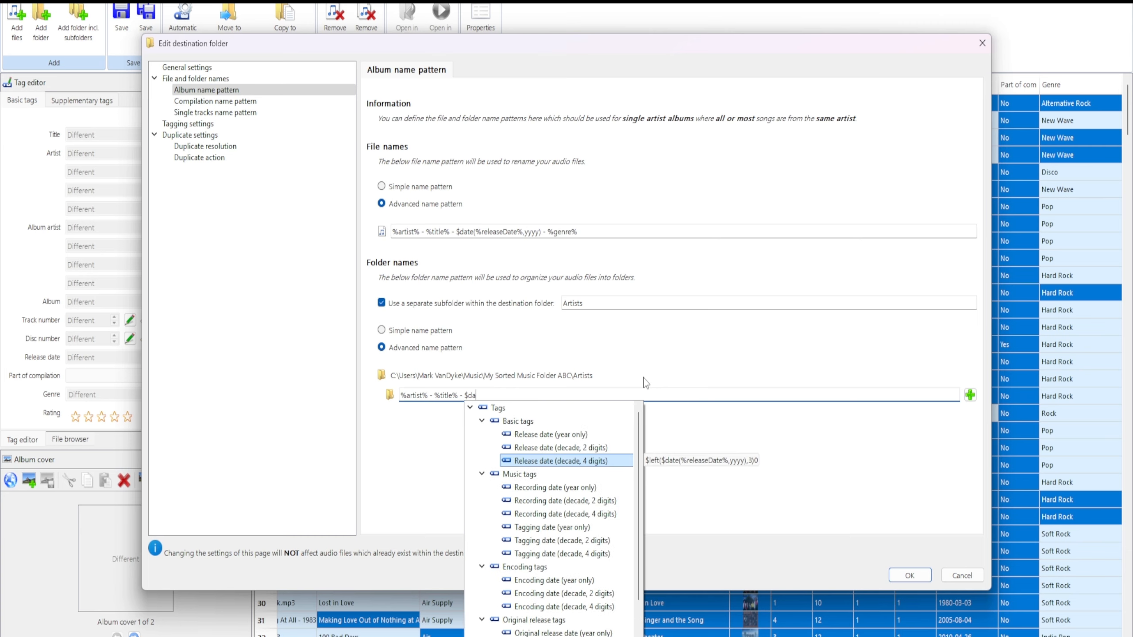
key(BackSpace)
key(BackSpace)
key(BackSpace)
key(BackSpace)
key(BackSpace)
key(BackSpace)
key(BackSpace)
key(BackSpace)
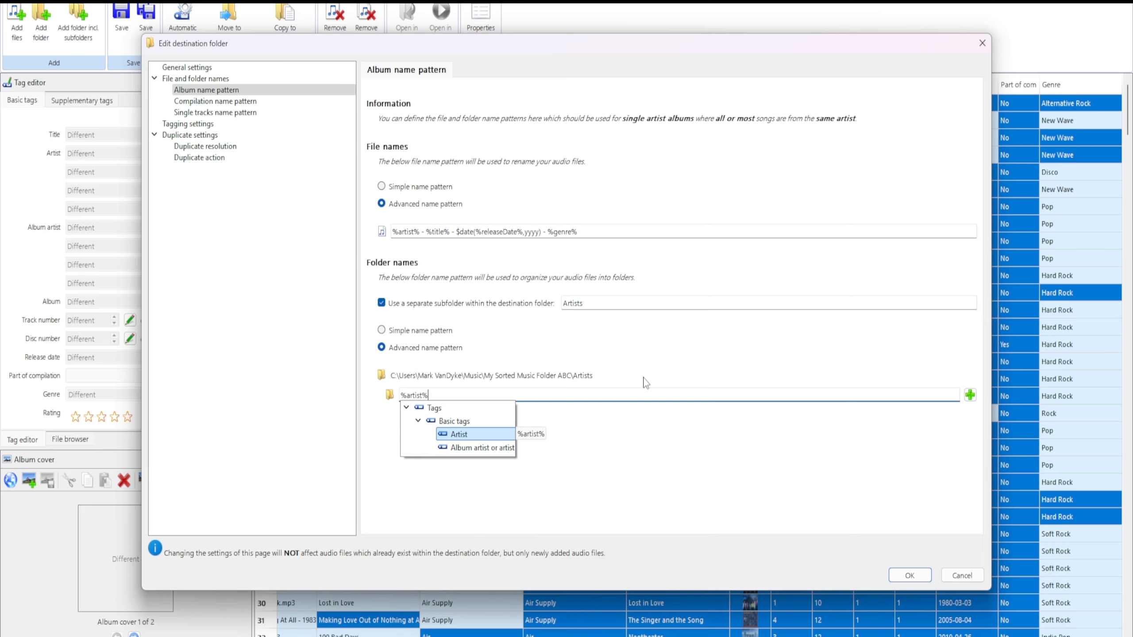
click(581, 343)
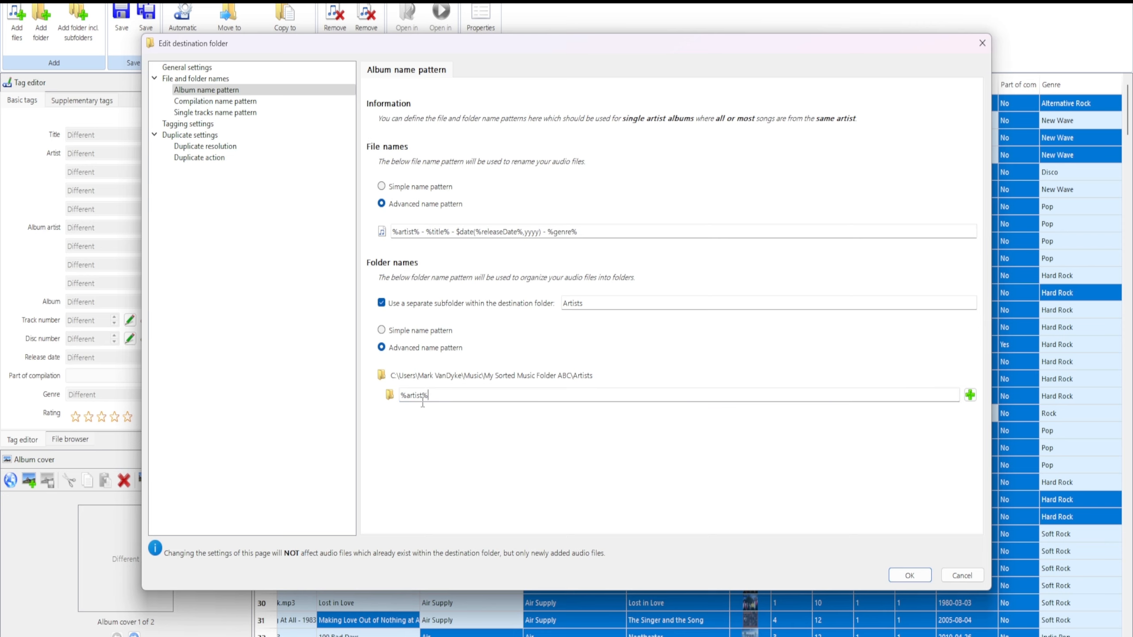
click(923, 579)
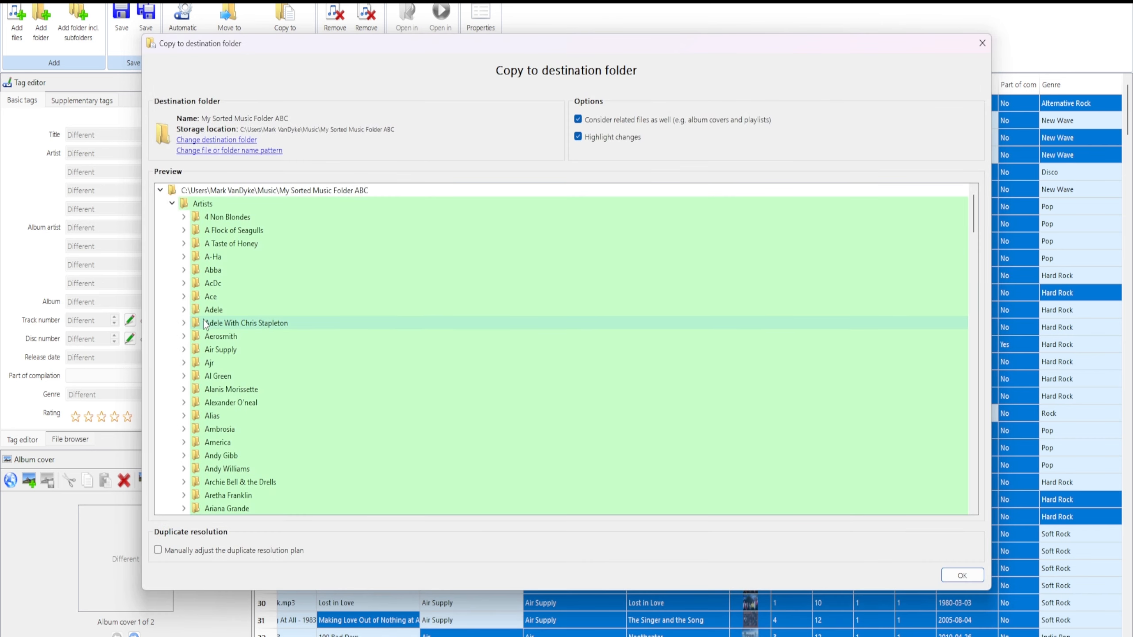
click(183, 270)
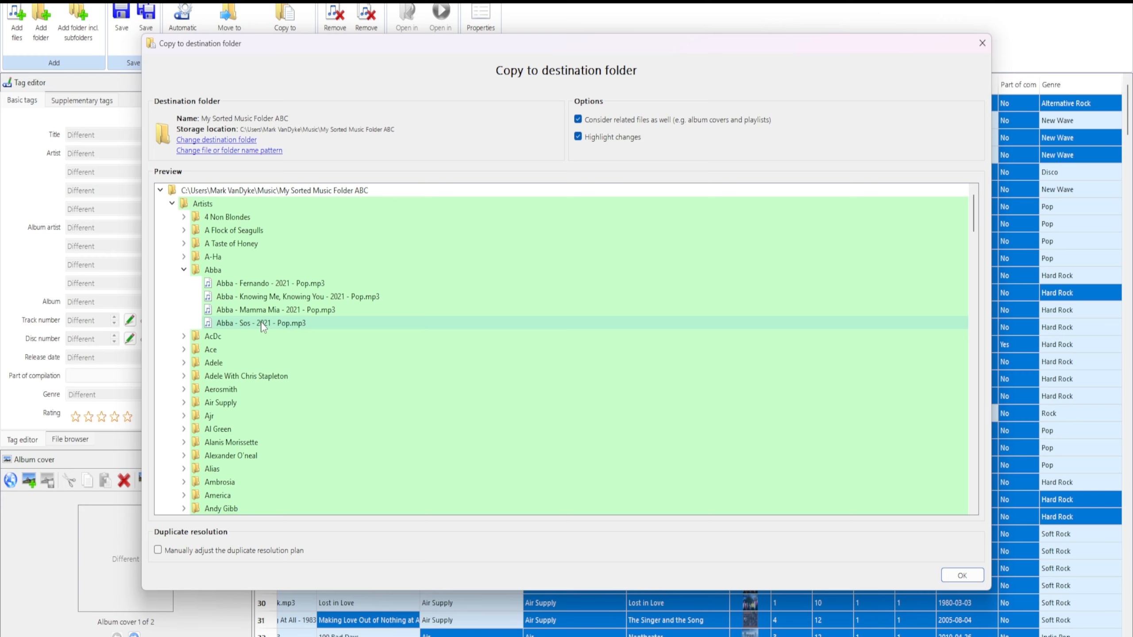
click(184, 271)
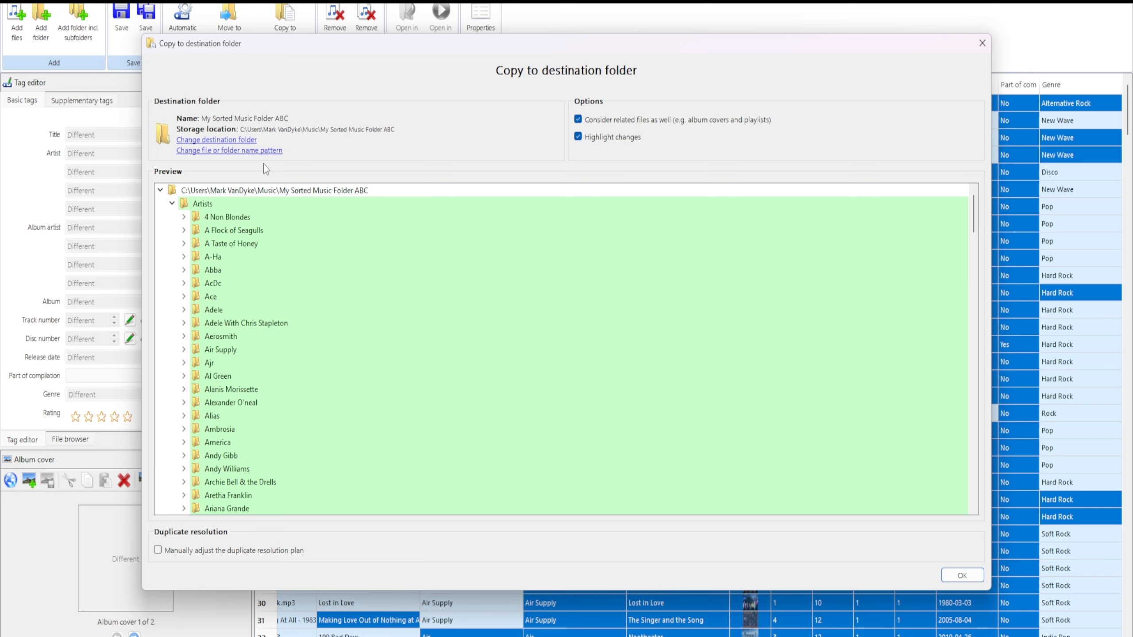
Step: Replace the album file name pattern with the file attribute for the file name without extension, %fileNameWithoutSuffix%
click(275, 151)
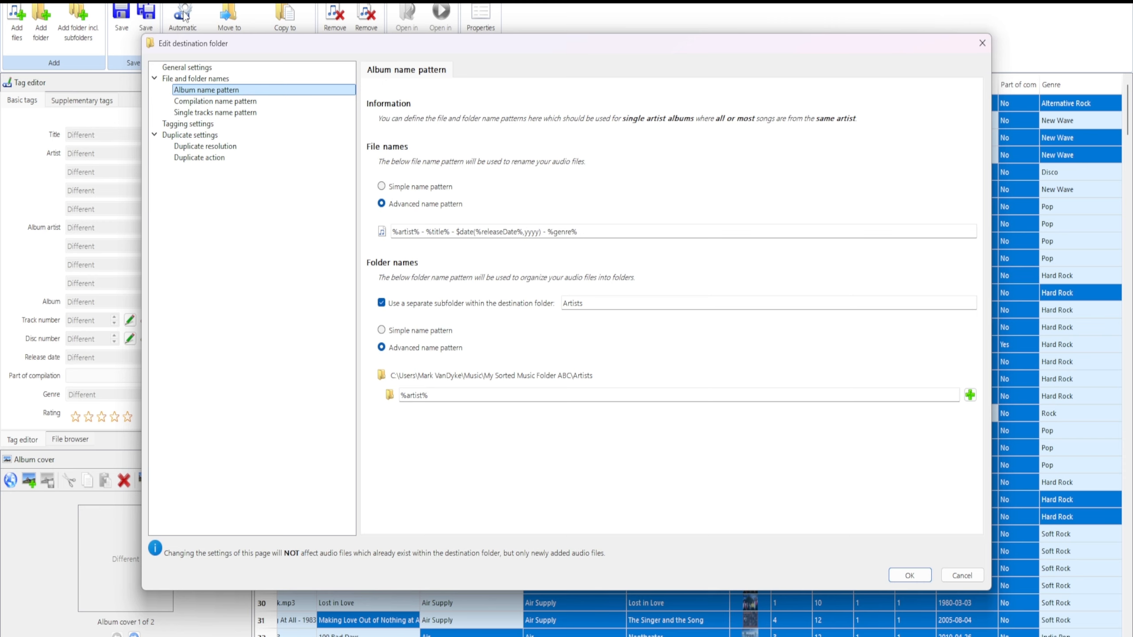
drag(262, 51, 261, 81)
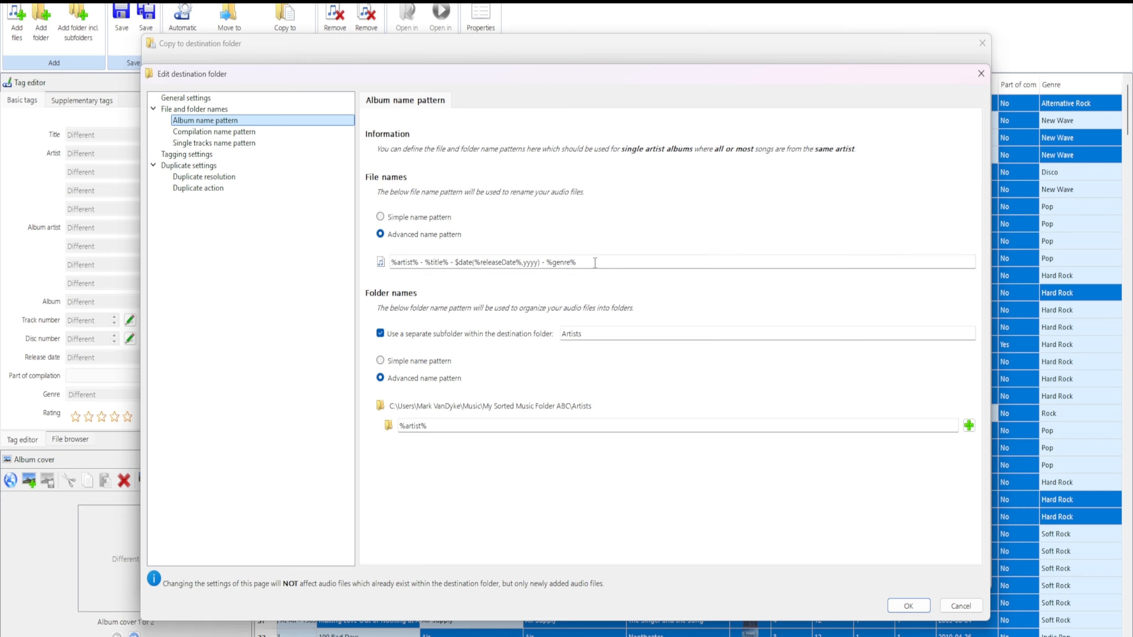
drag(580, 263, 348, 258)
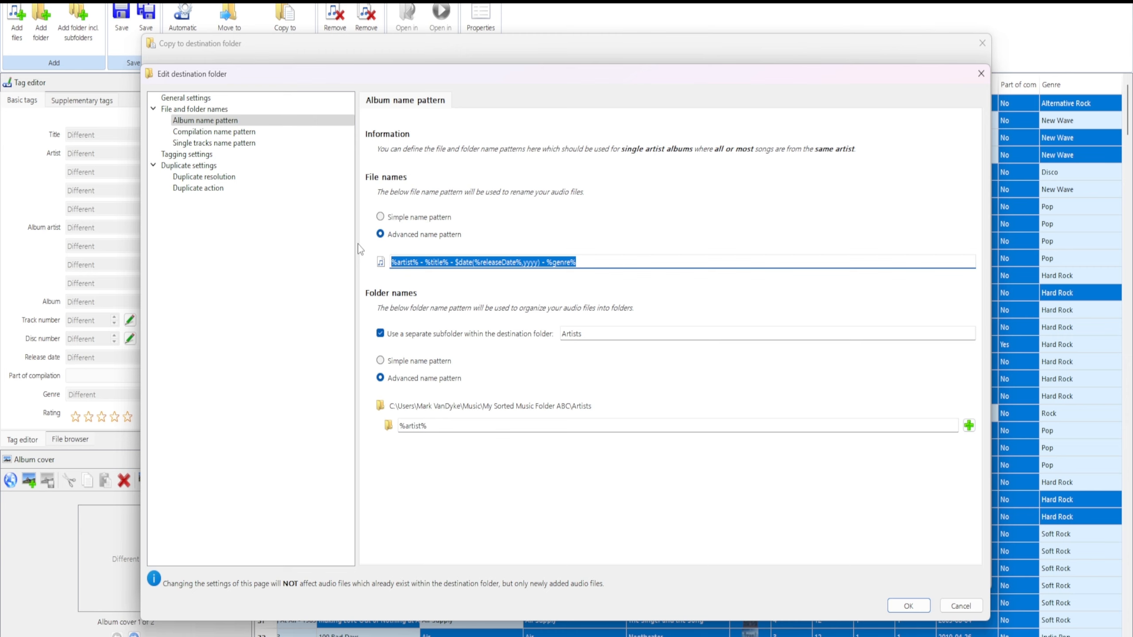
key(BackSpace)
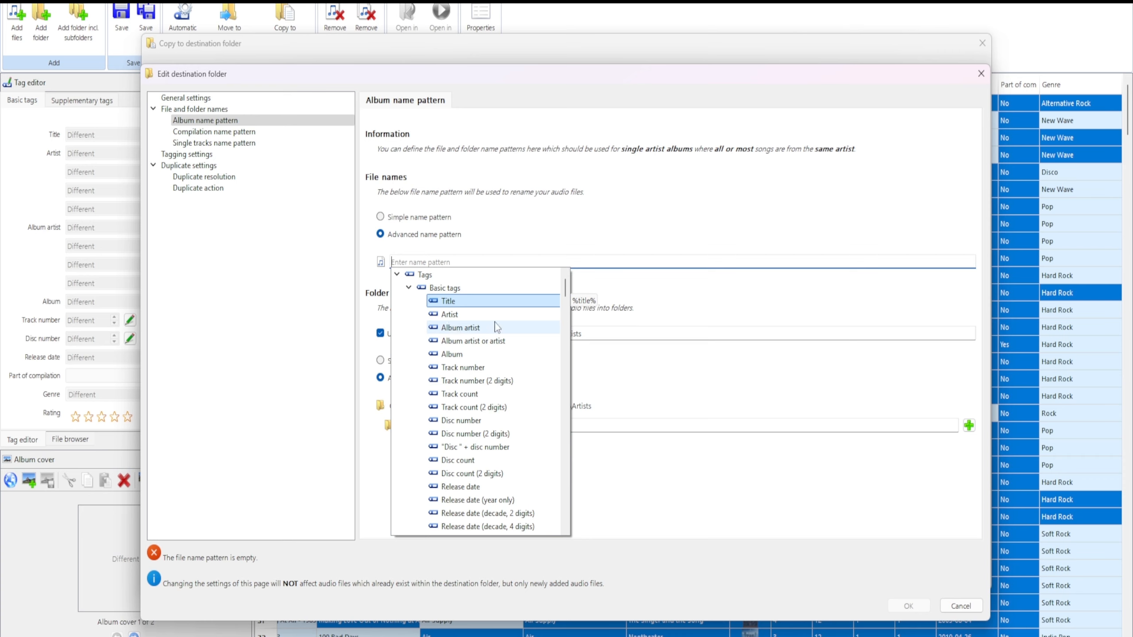
scroll(569, 298, down, 2)
drag(569, 298, 587, 423)
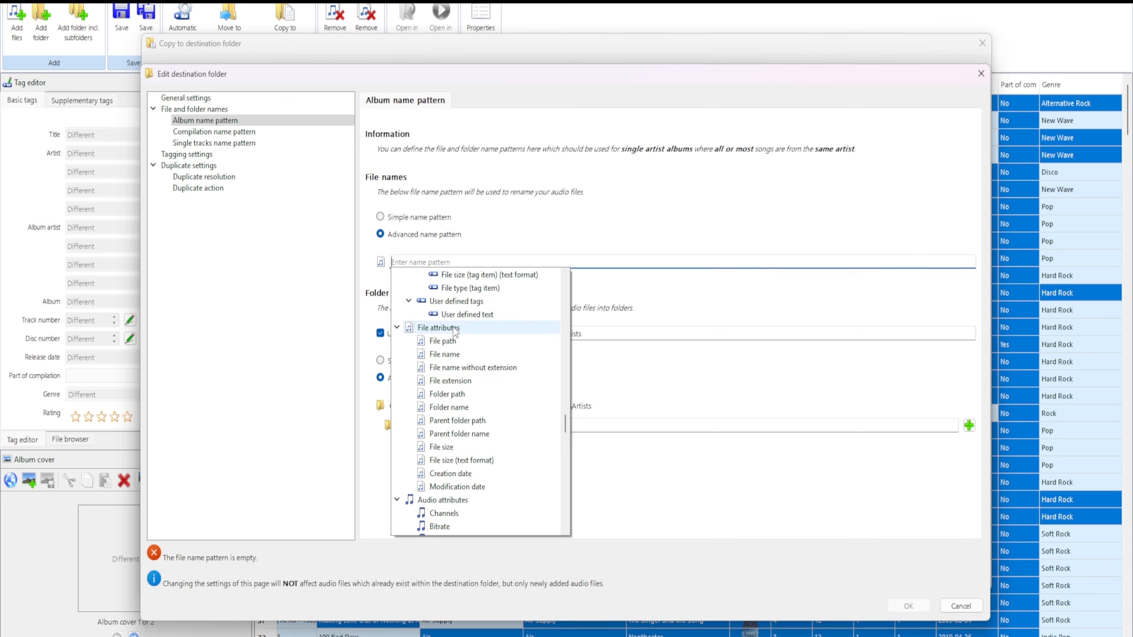
click(456, 369)
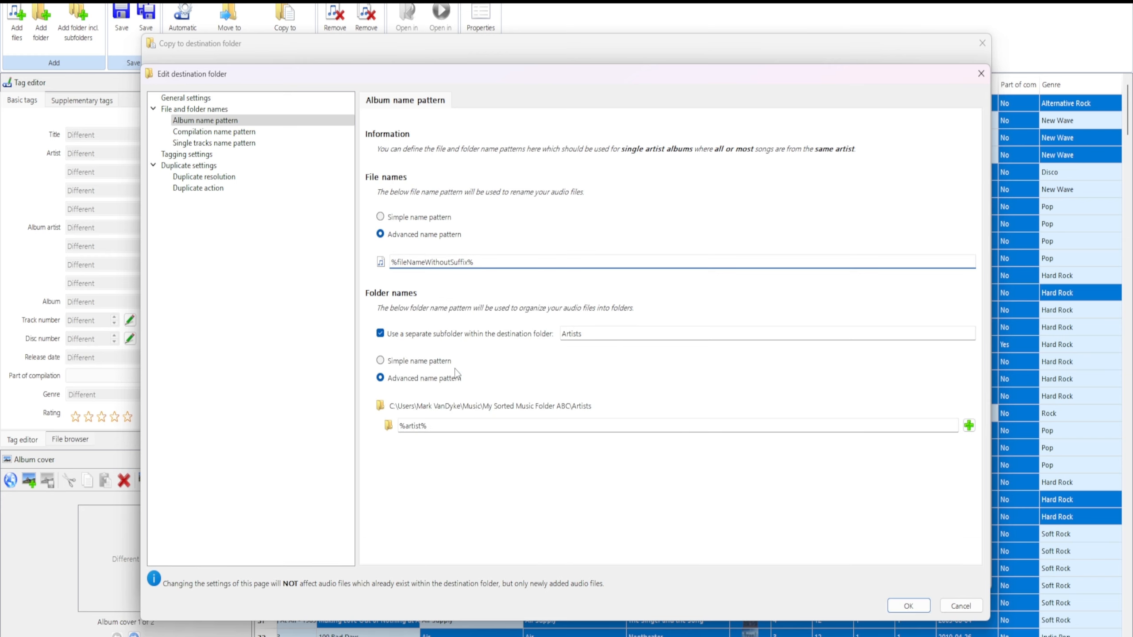
Step: Copy the album file name pattern %fileNameWithoutSuffix% and replace the compilation file name pattern with it
drag(495, 262, 381, 261)
key(ctrl+c)
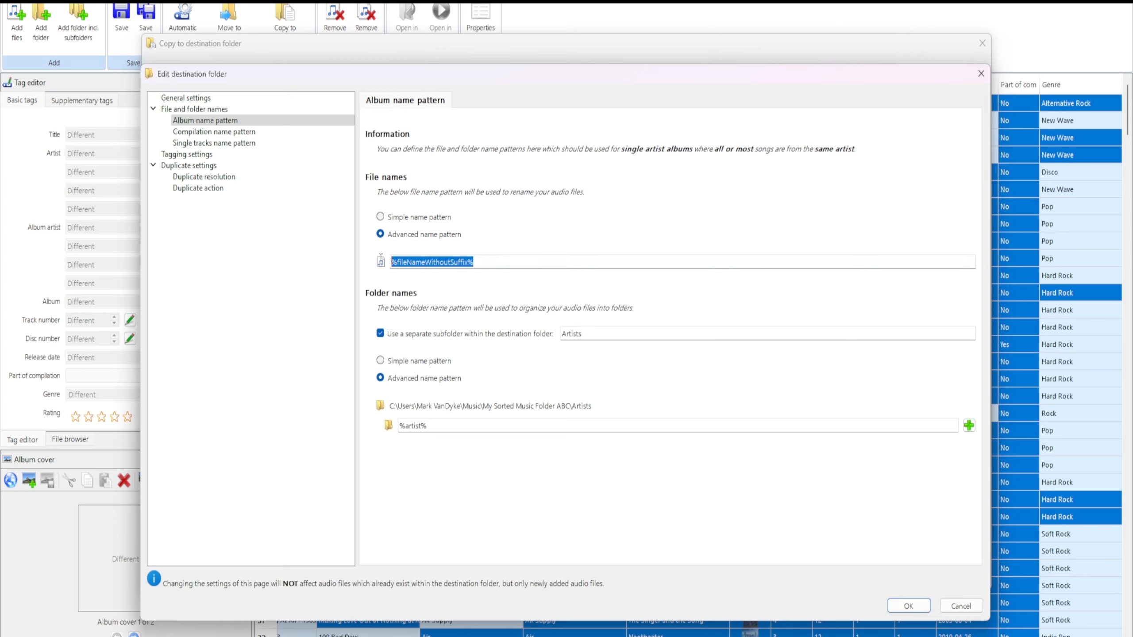
right_click(434, 264)
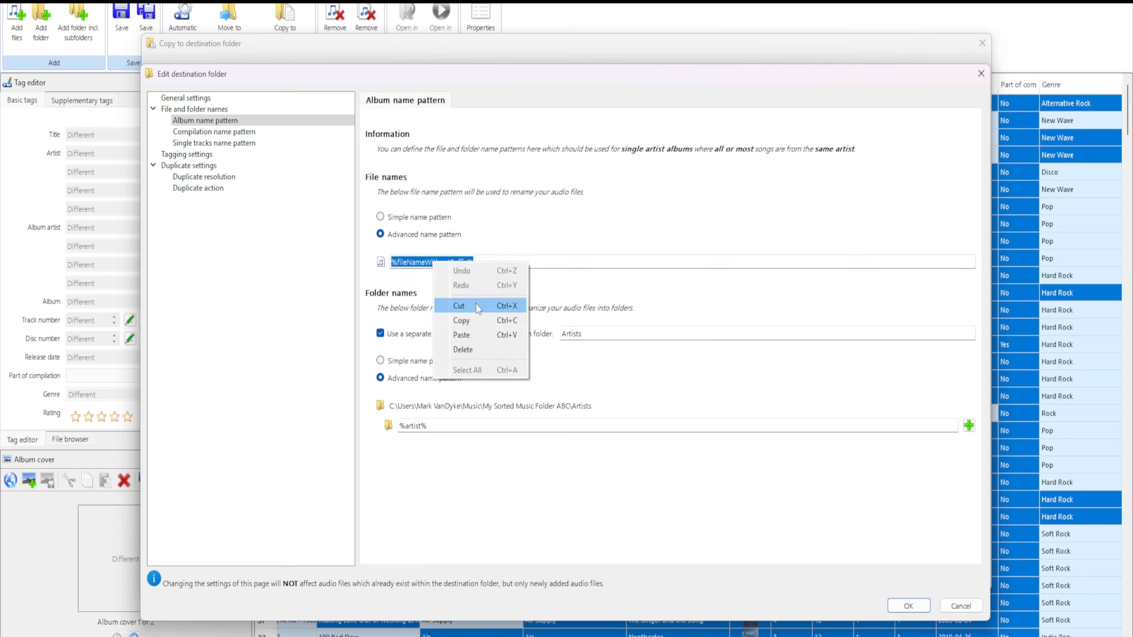
click(476, 320)
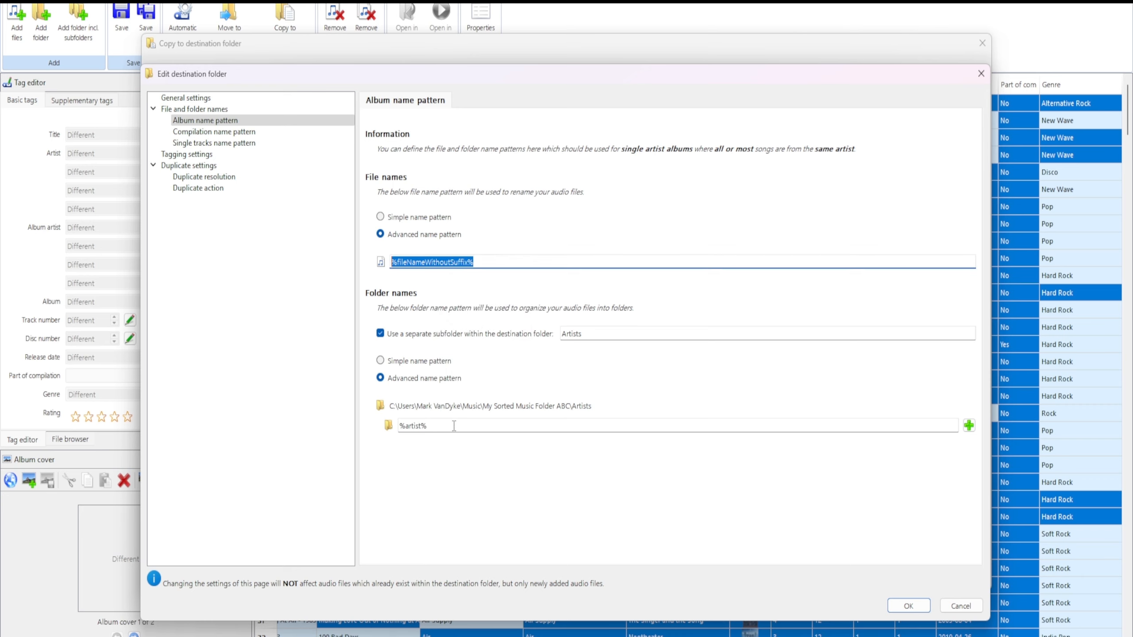
click(453, 426)
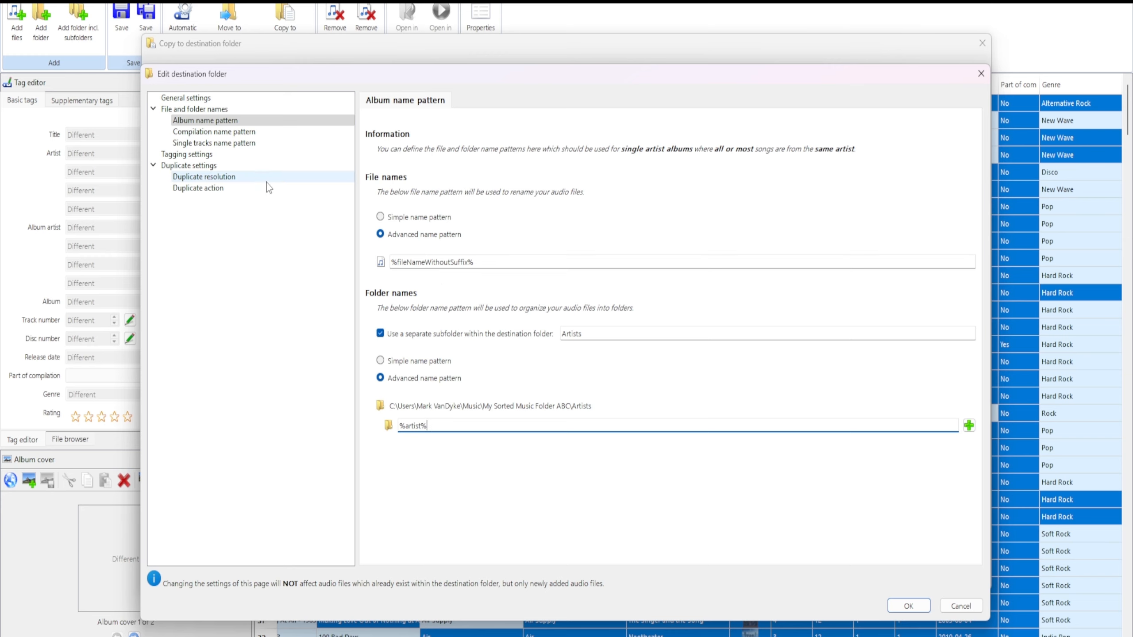
click(234, 135)
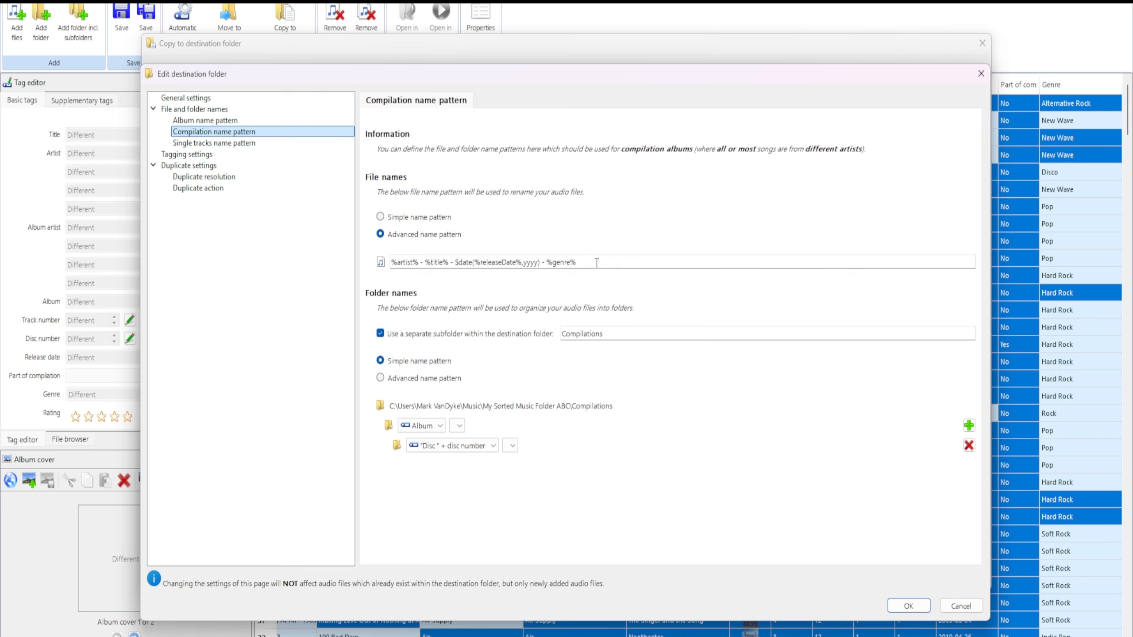
drag(580, 262, 388, 263)
right_click(423, 263)
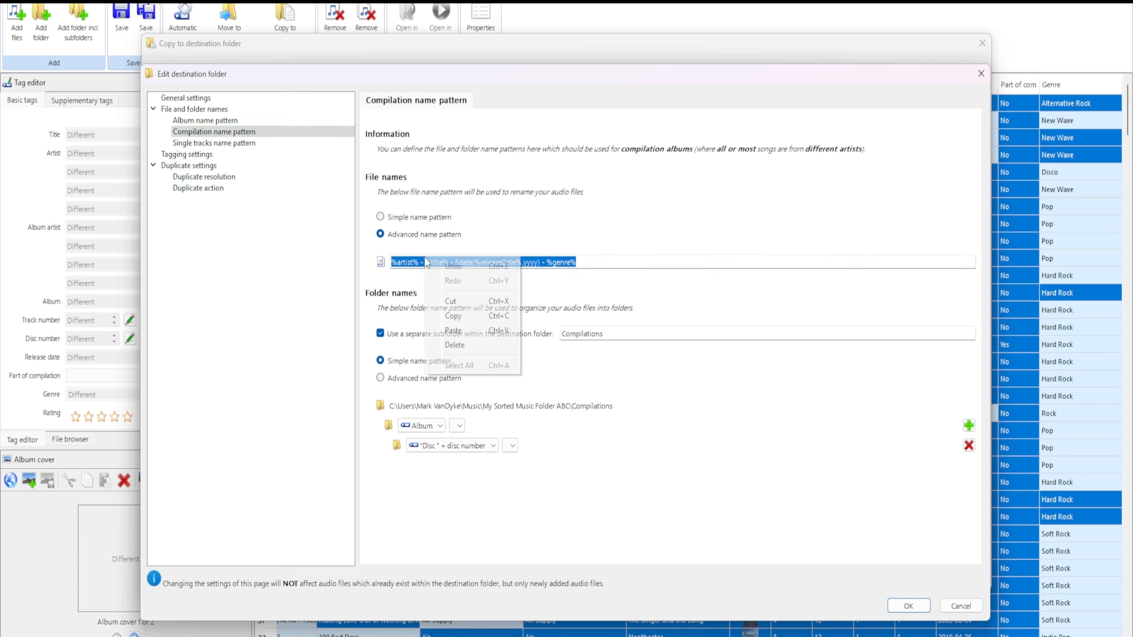
click(453, 330)
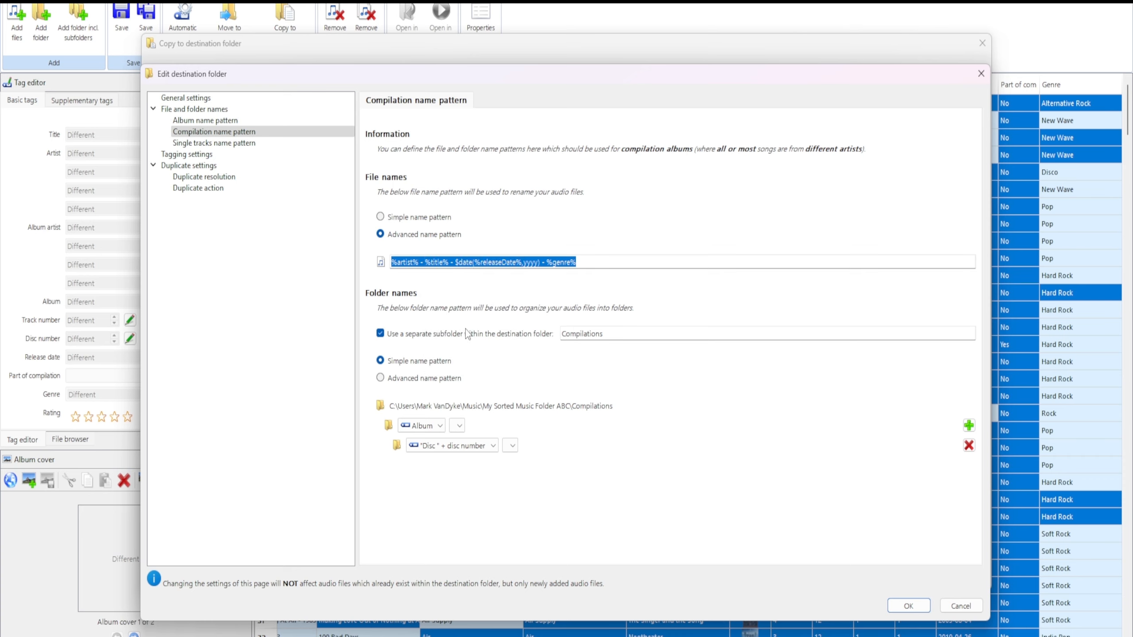
click(568, 294)
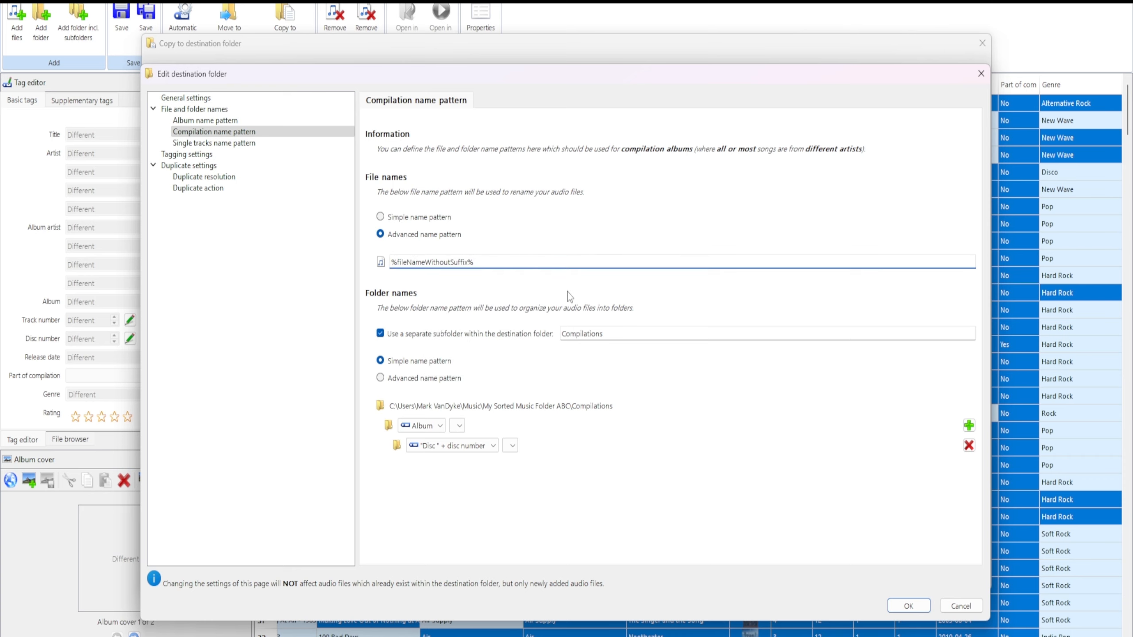
Step: Replace the single tracks file name pattern with %fileNameWithoutSuffix% and apply the destination folder settings
click(226, 144)
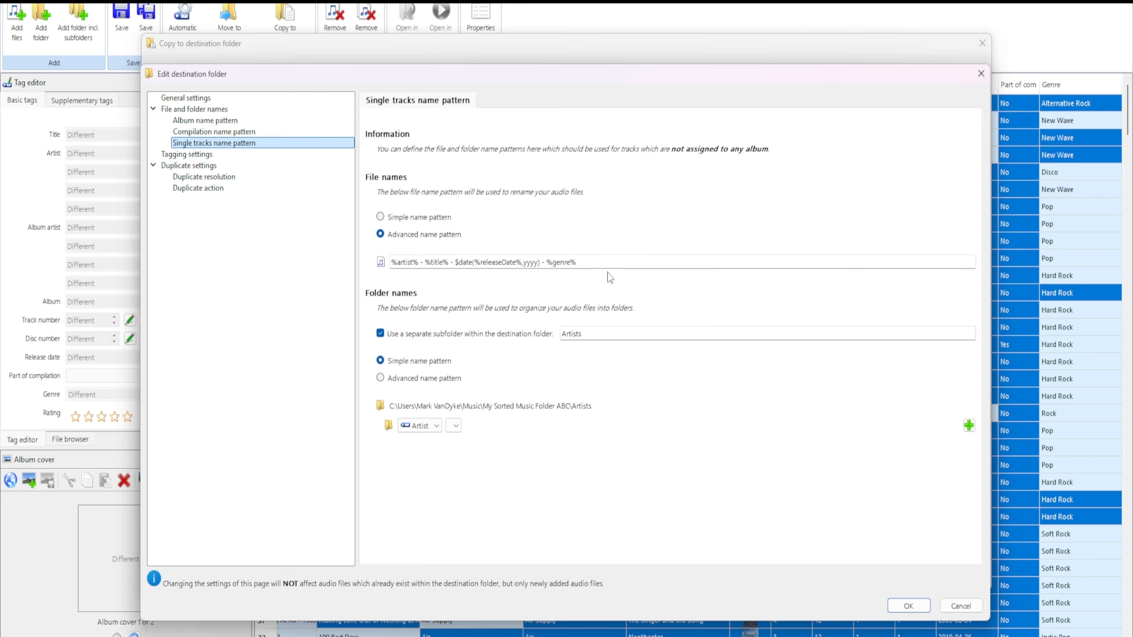
drag(575, 263, 388, 262)
key(ctrl+c)
right_click(438, 262)
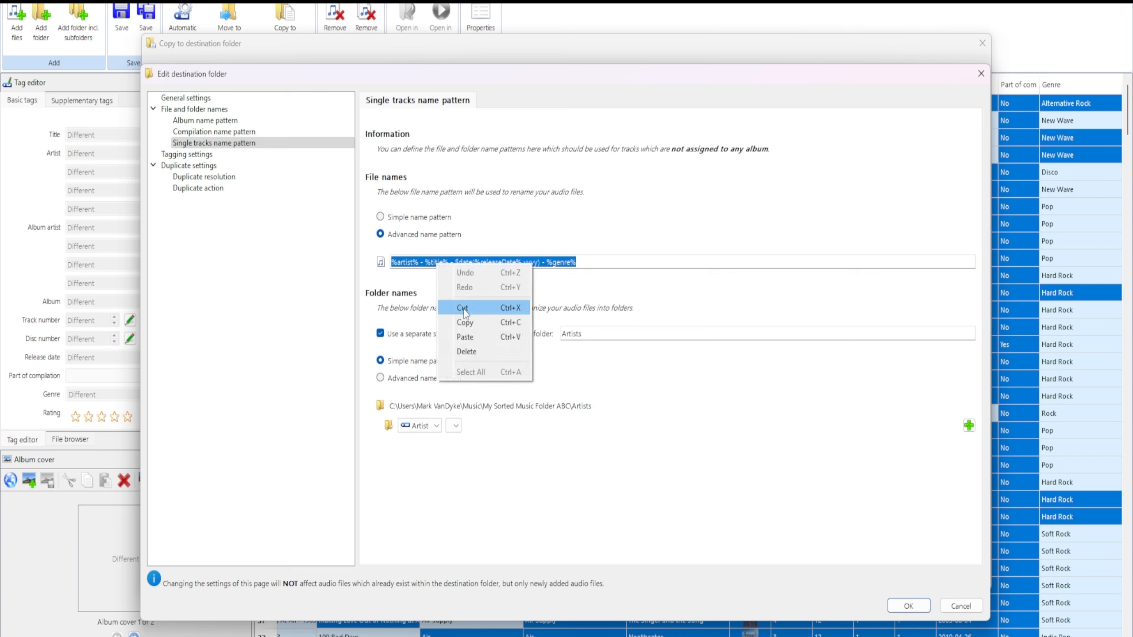
click(471, 336)
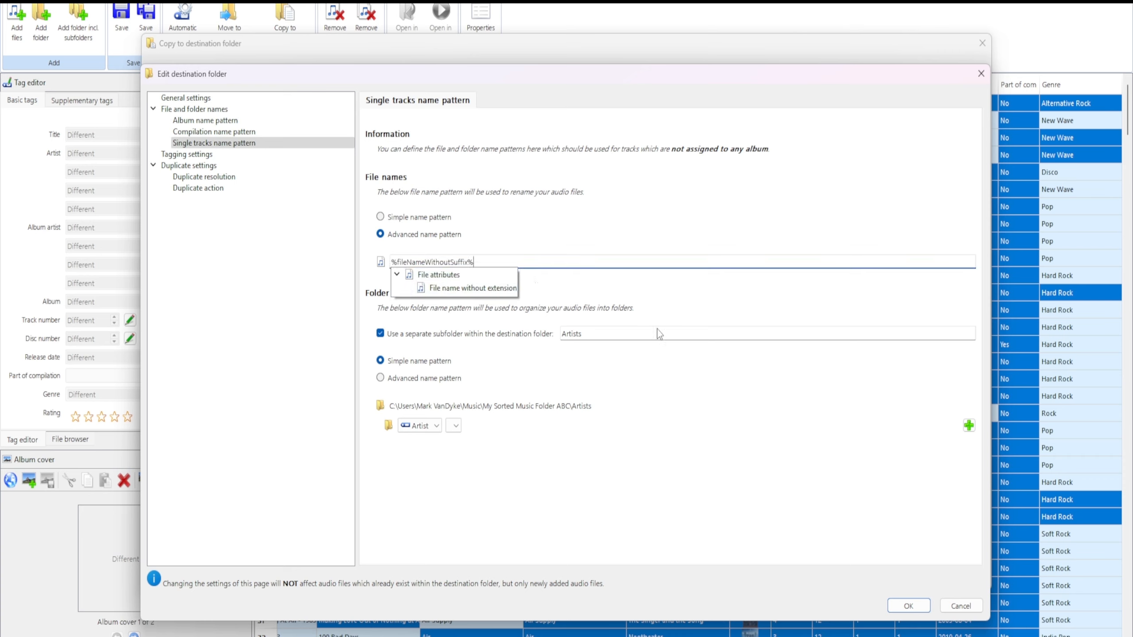
click(641, 432)
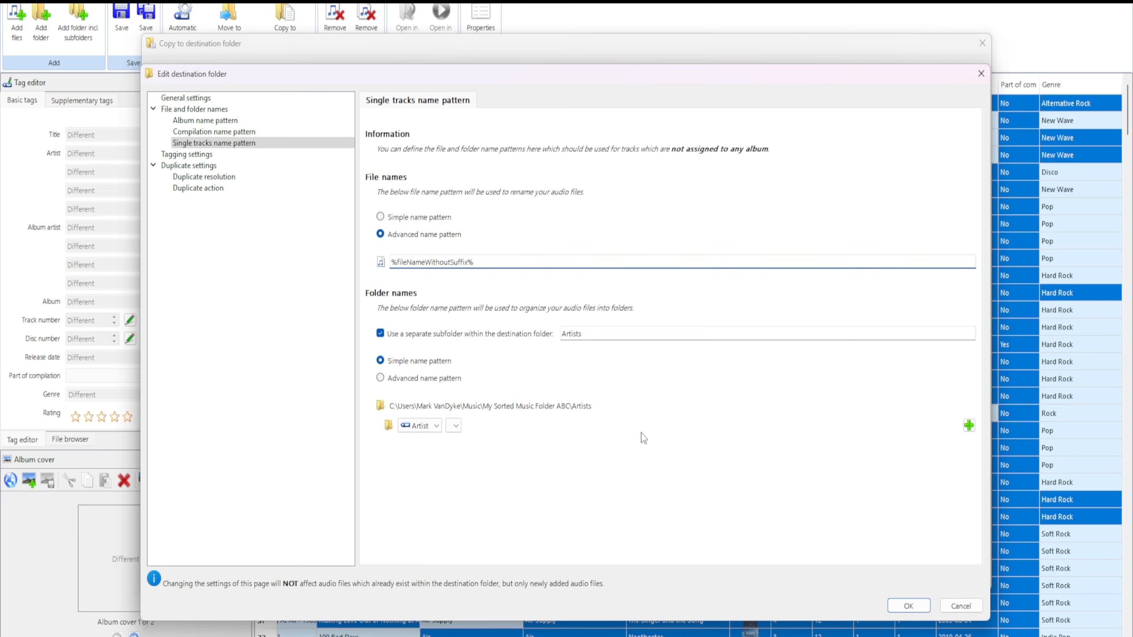
click(910, 606)
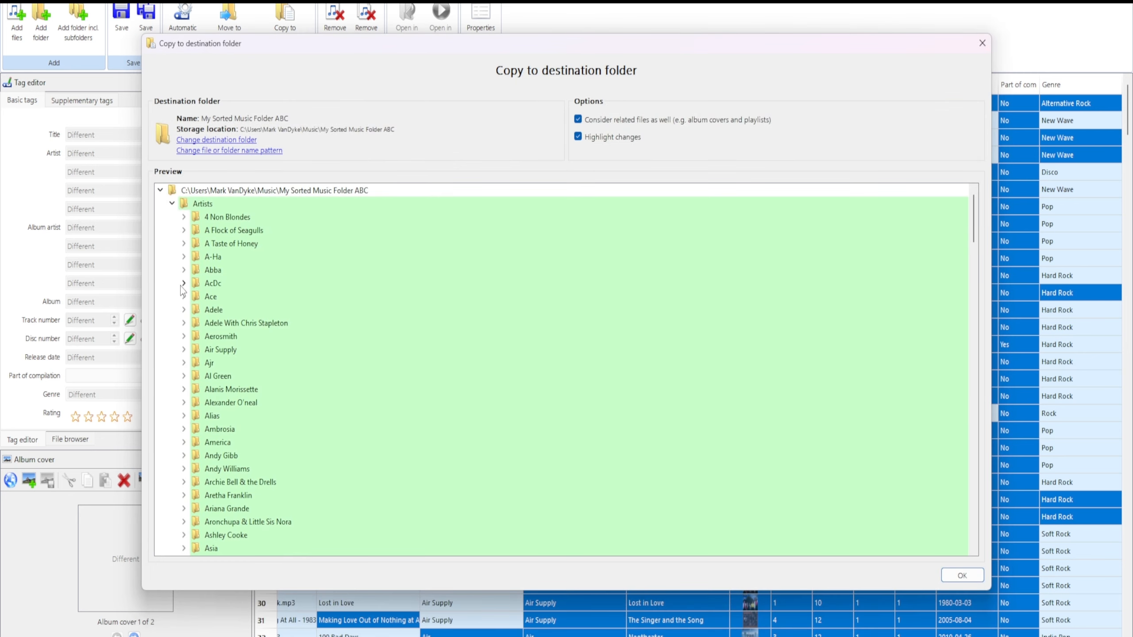
Step: Inspect the A Flock of Seagulls folder and browse the artist folders in the copy preview
click(183, 231)
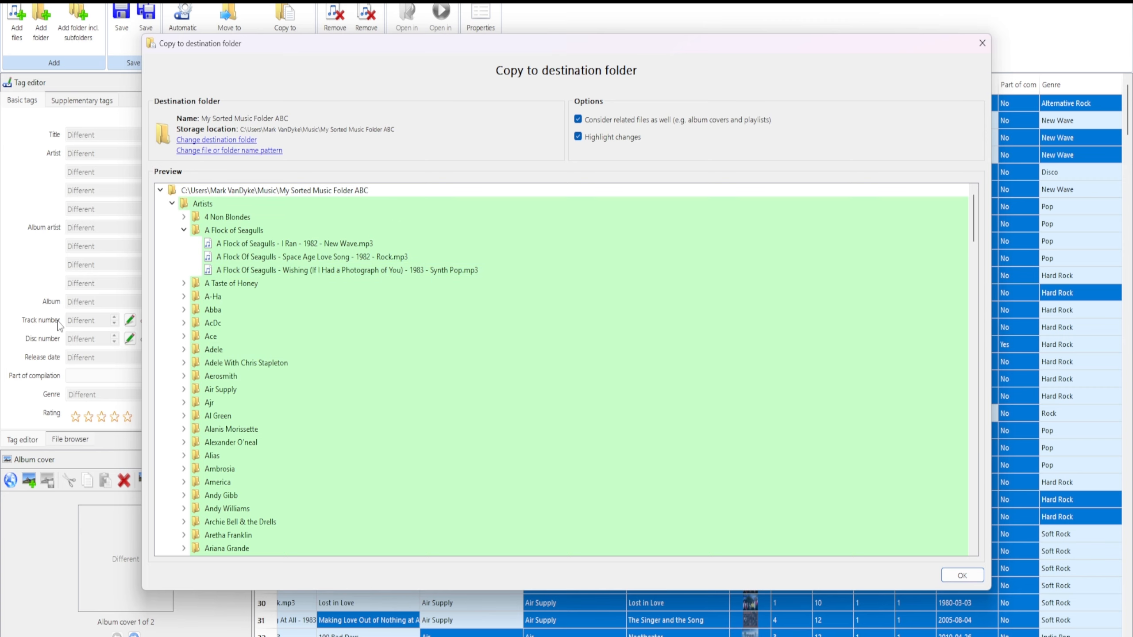
scroll(281, 402, down, 7)
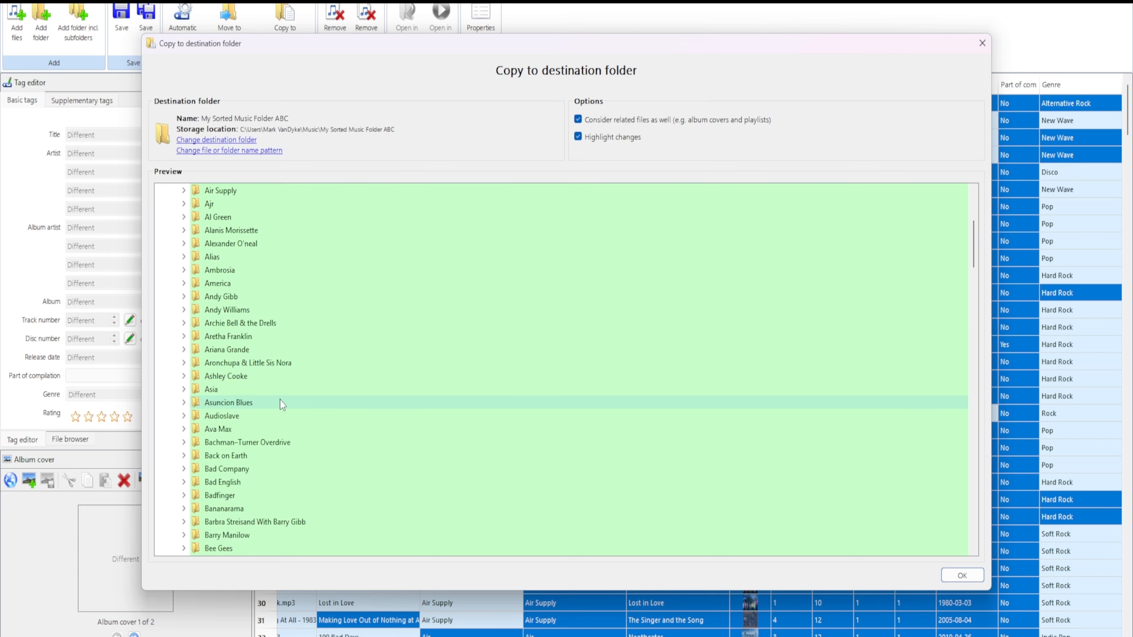
scroll(280, 400, up, 7)
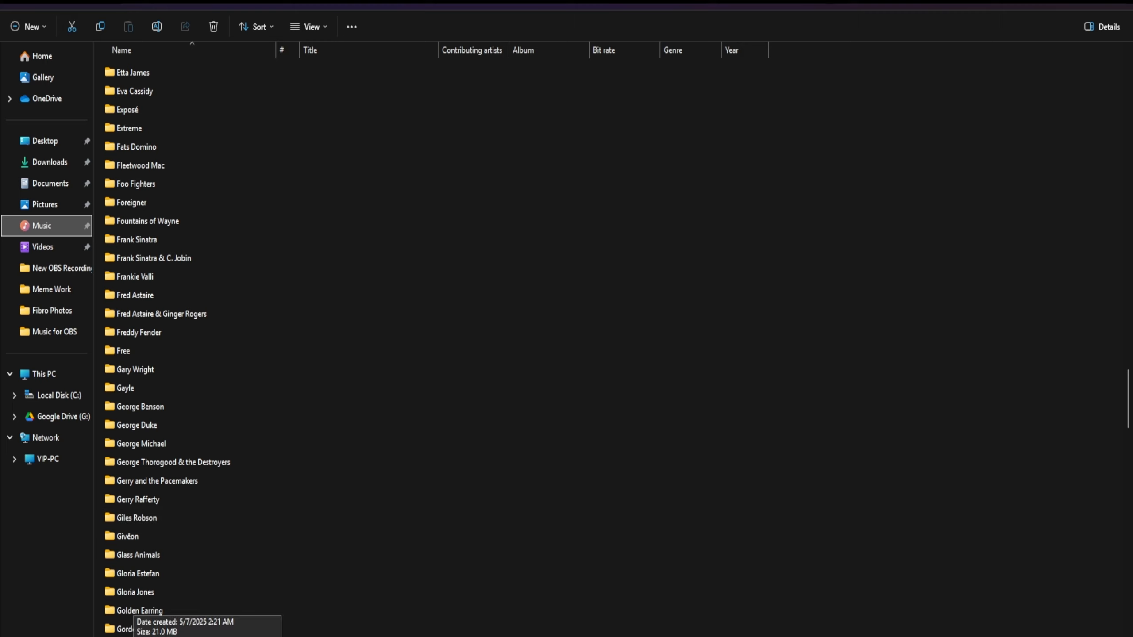
Step: Switch to File Explorer and examine the song file names in the Gotye folder
double_click(137, 636)
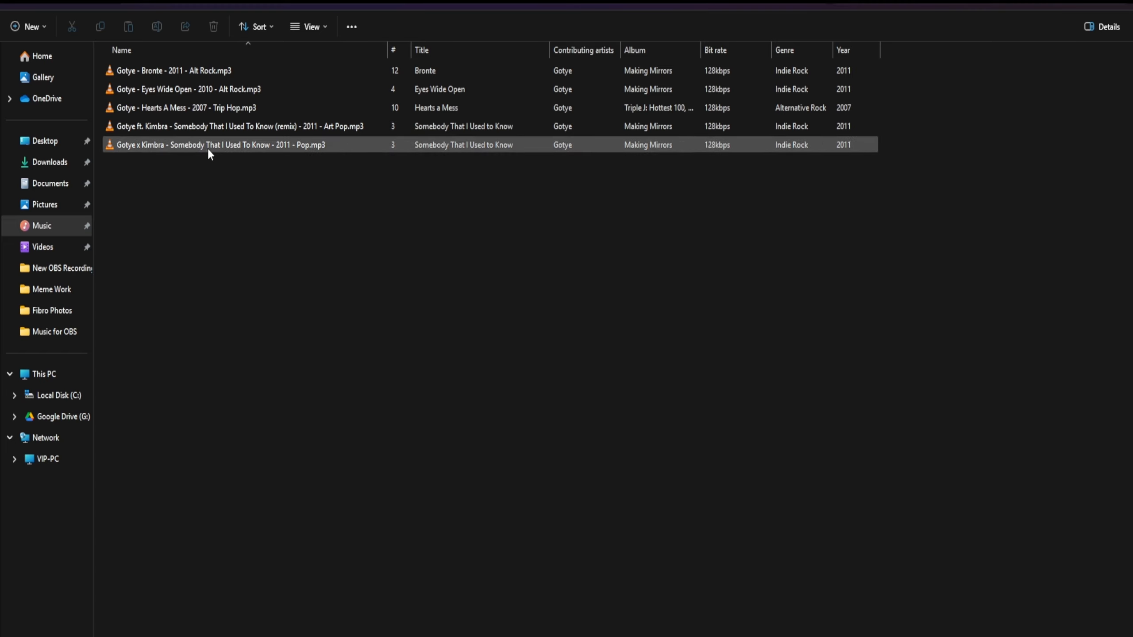
click(256, 134)
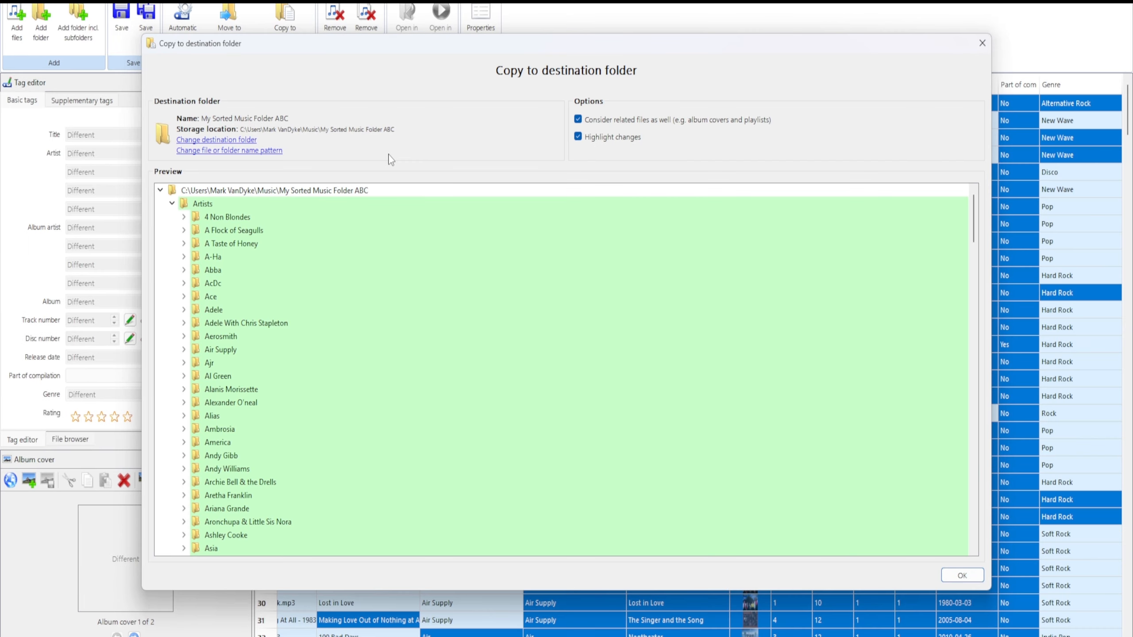
Step: Reopen the file and folder name patterns and set the album file name pattern to %artist% - %title% - $date(%releaseDate%,yyyy) - %genre%
click(268, 152)
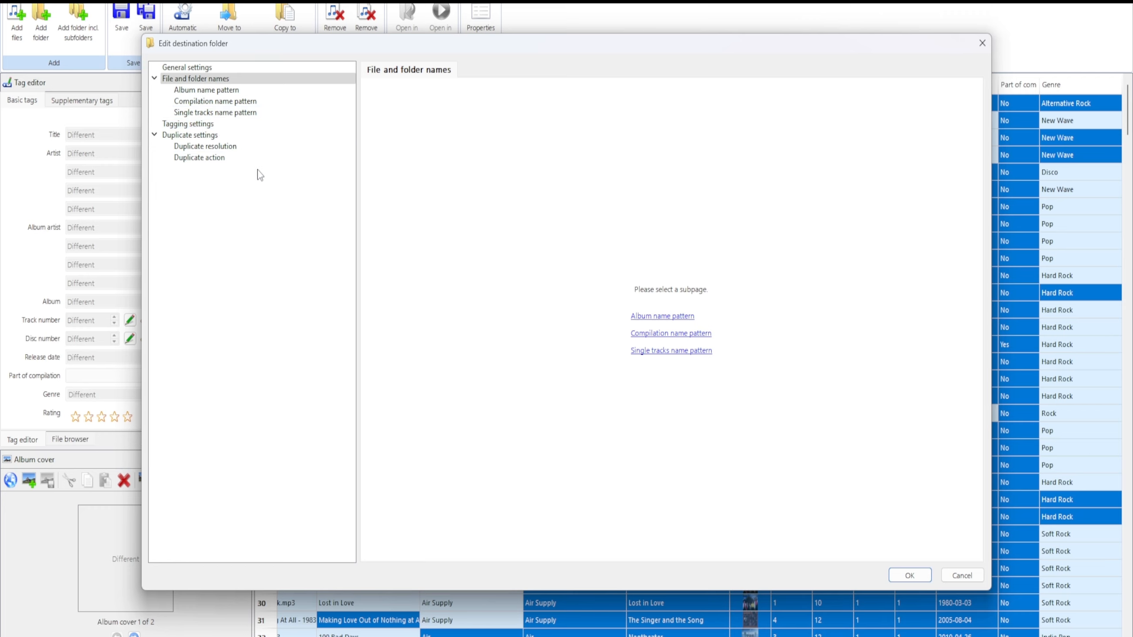
click(223, 92)
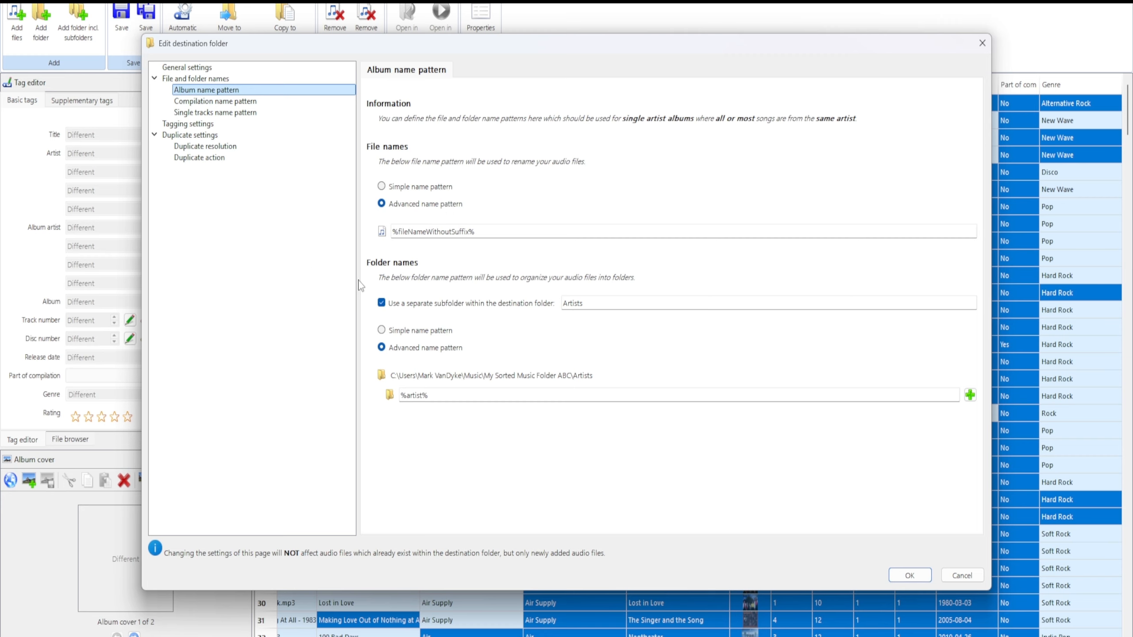
click(487, 232)
key(ctrl+a)
key(ctrl+v)
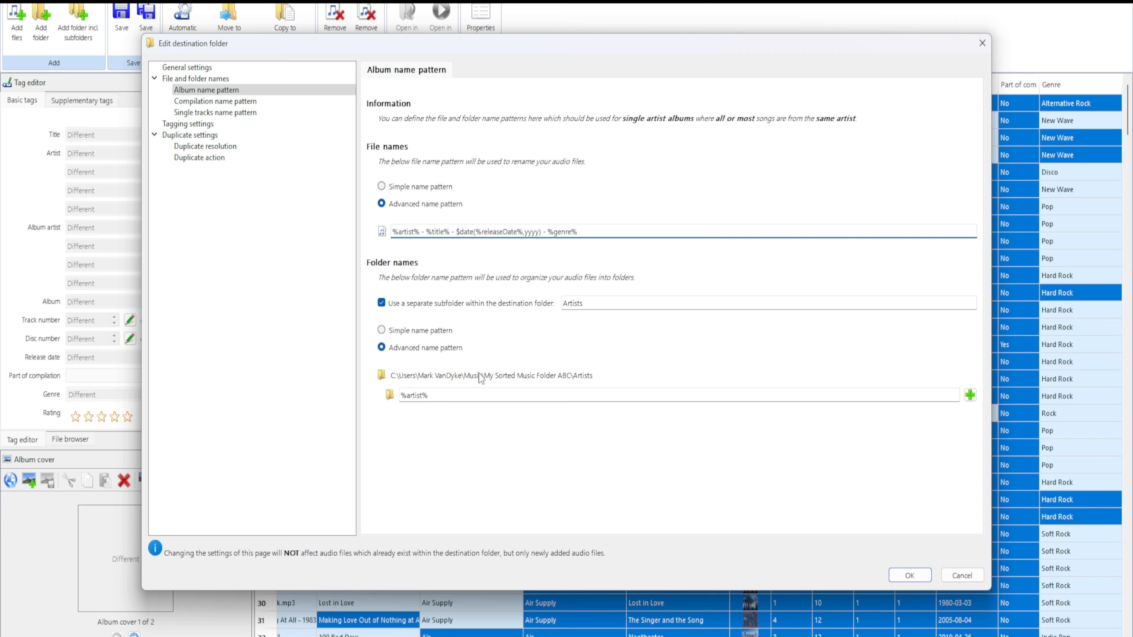
Step: Set the compilation file name pattern to %artist% - %title% - $date(%releaseDate%,yyyy) - %genre%
click(240, 106)
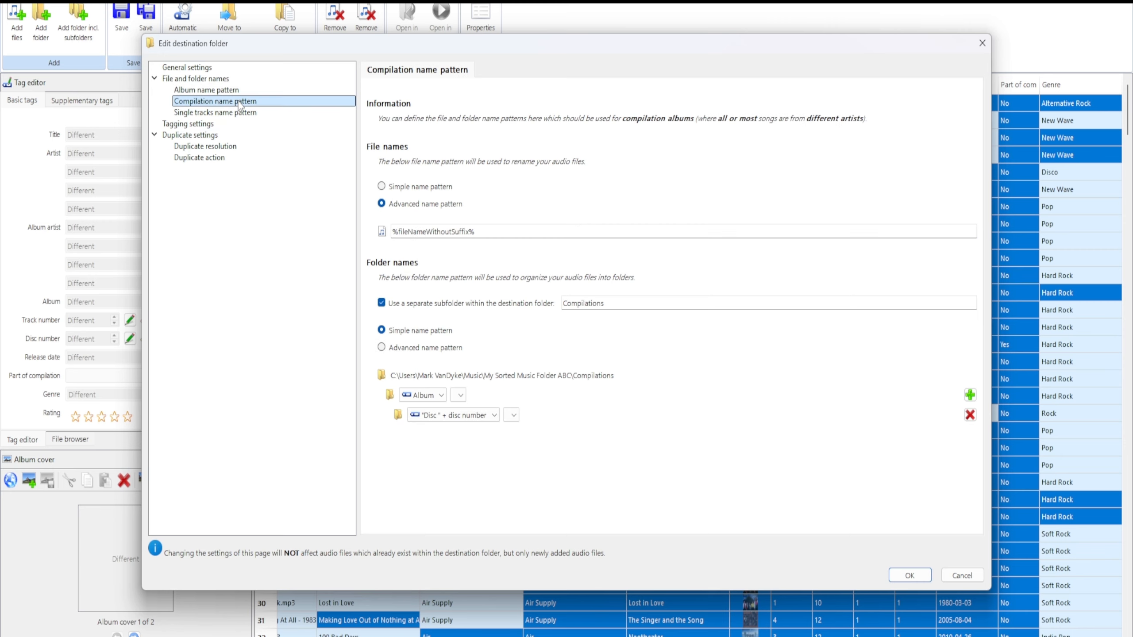
triple_click(487, 231)
key(ctrl+v)
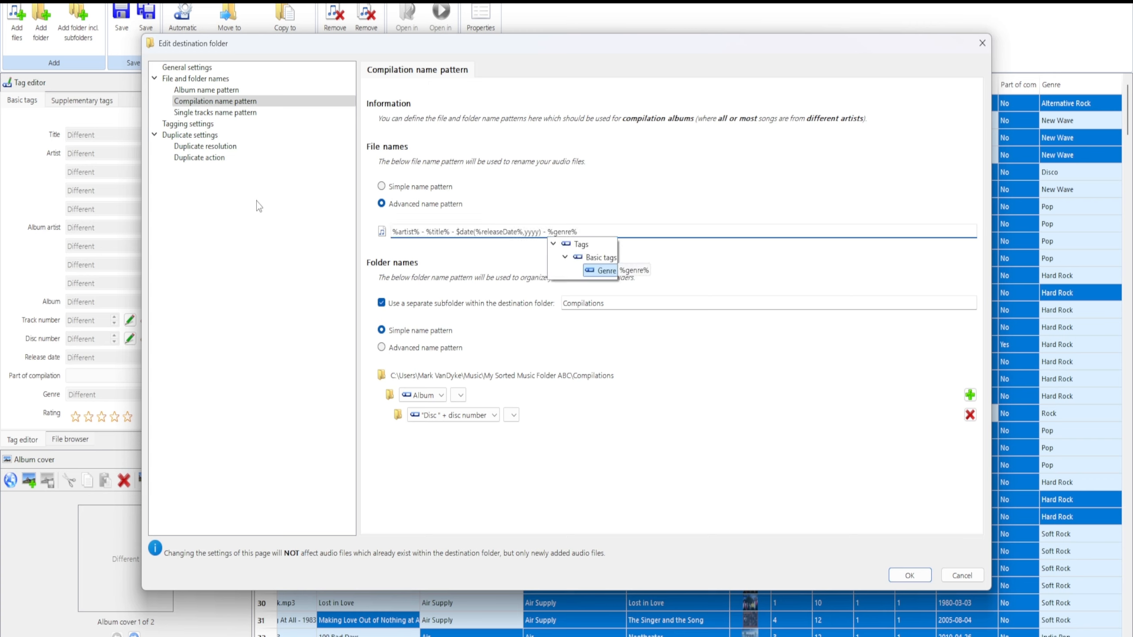
Step: Set the single tracks file name pattern to %artist% - %title% - $date(%releaseDate%,yyyy) - %genre%
click(228, 112)
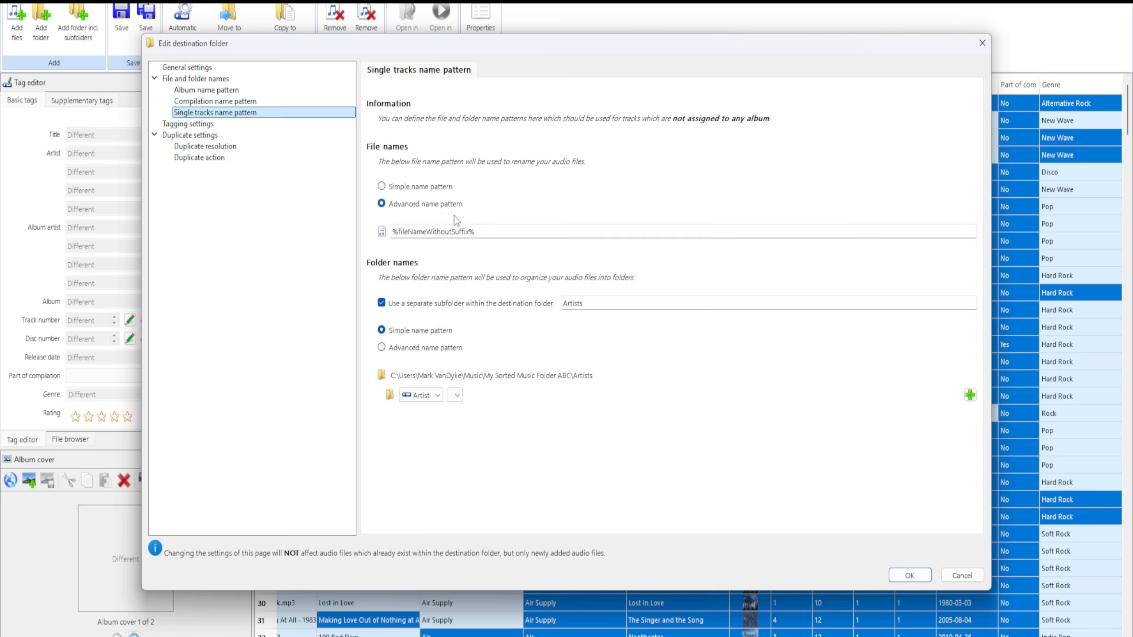
click(492, 232)
key(ctrl+a)
key(ctrl+v)
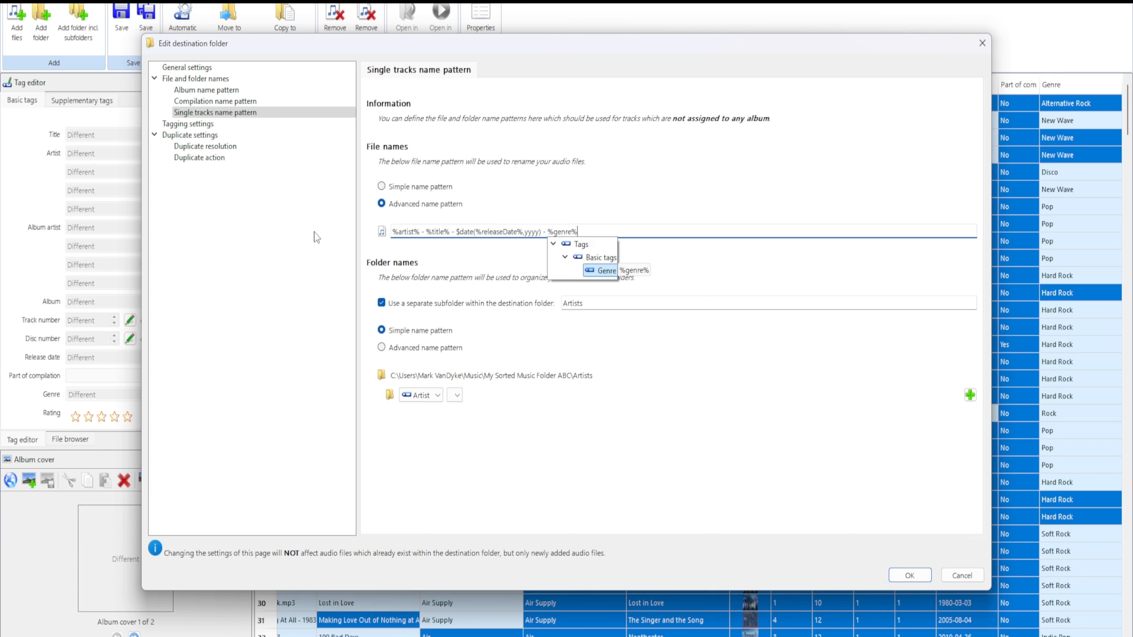
click(317, 237)
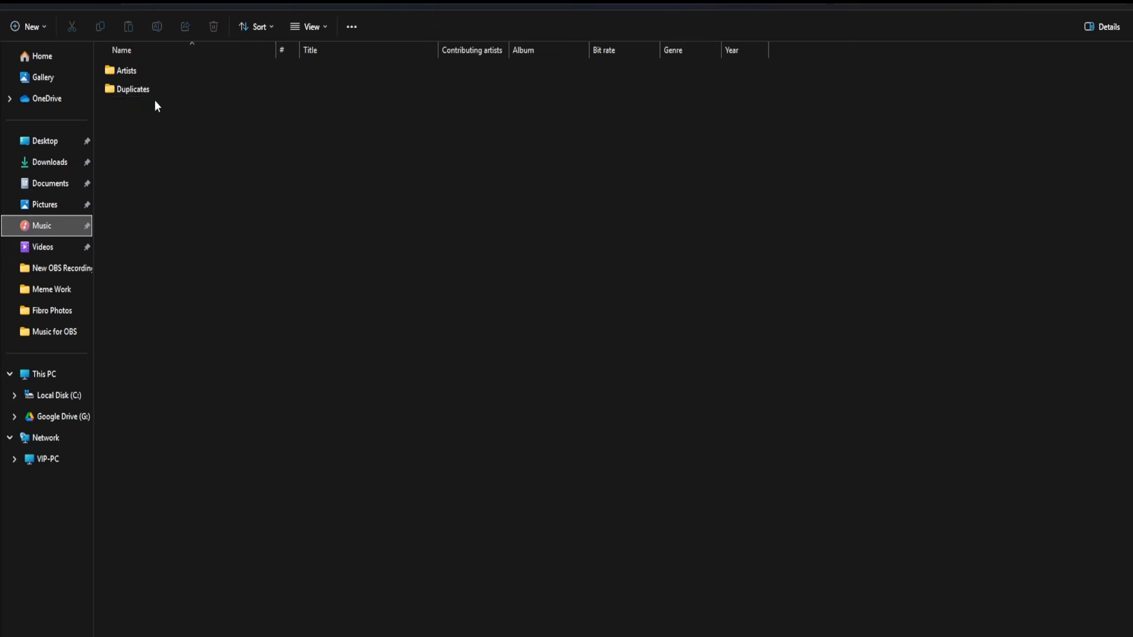
Step: In File Explorer, delete Blue Swede - Hooked On A Feeling.mp3 from the Duplicates folder and return to the parent folder
double_click(144, 91)
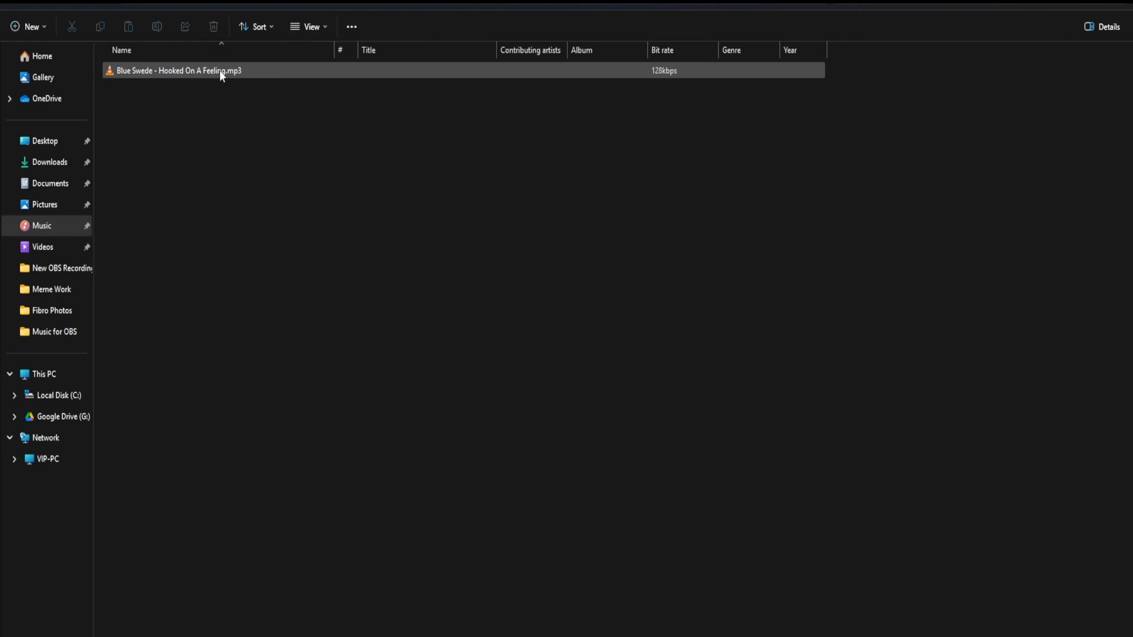
click(178, 71)
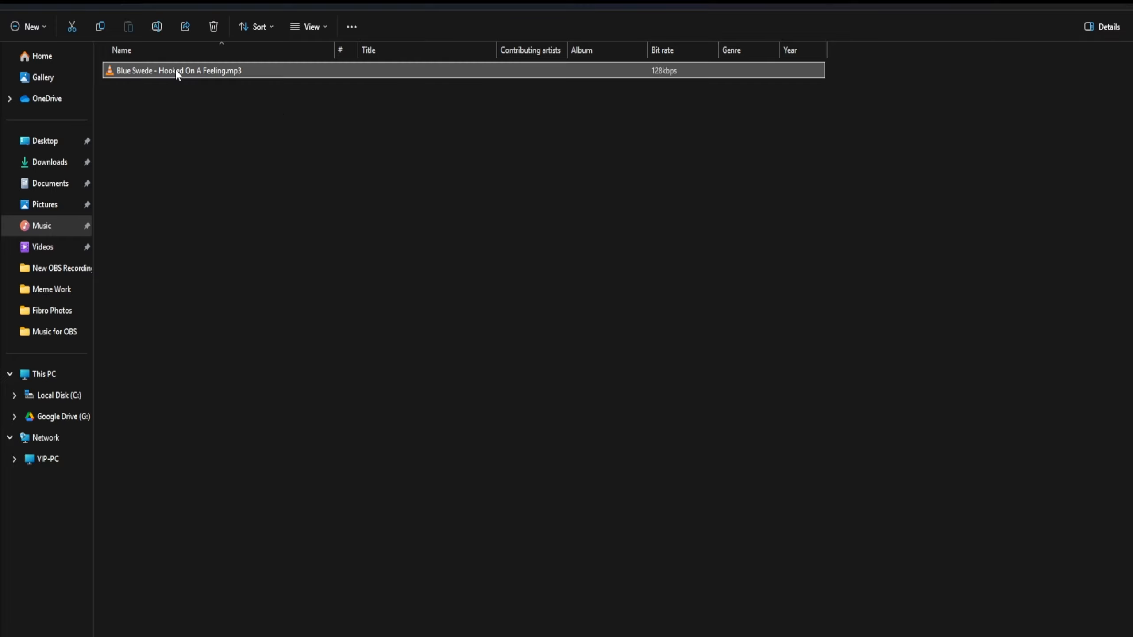
key(Delete)
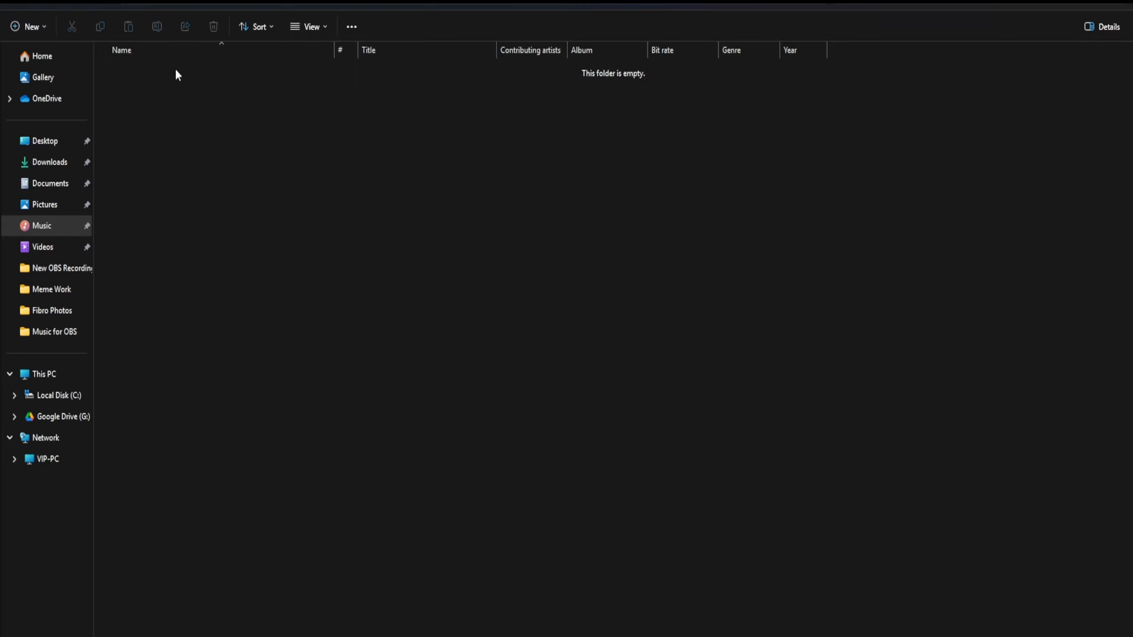
click(71, 3)
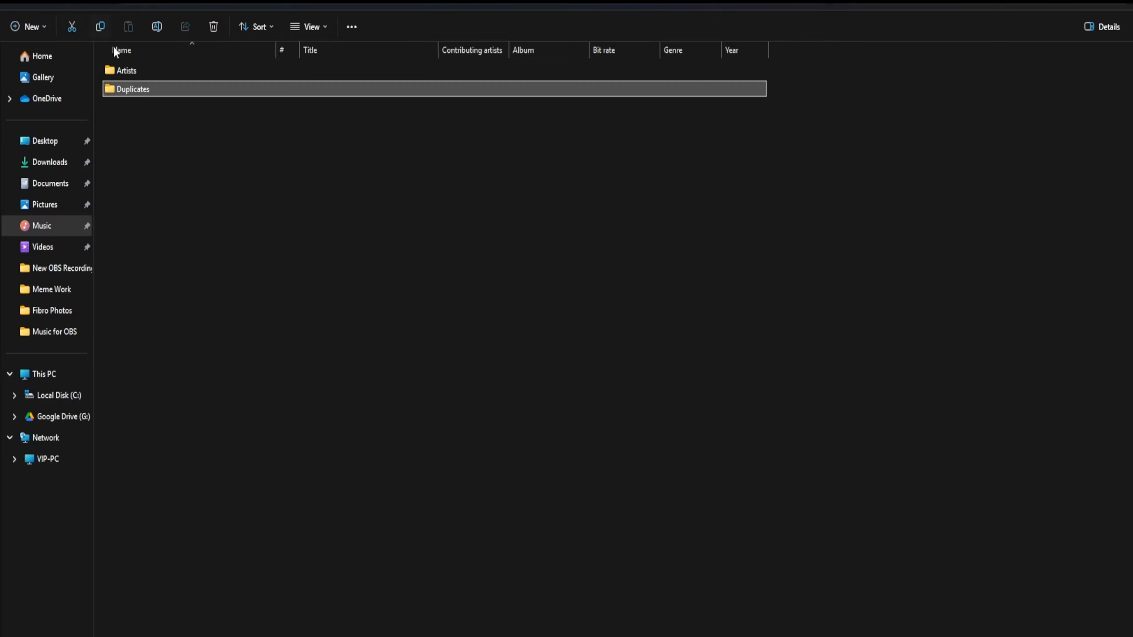
Step: Browse the artist folders inside Artists and examine the song file names in the Abba folder
double_click(149, 75)
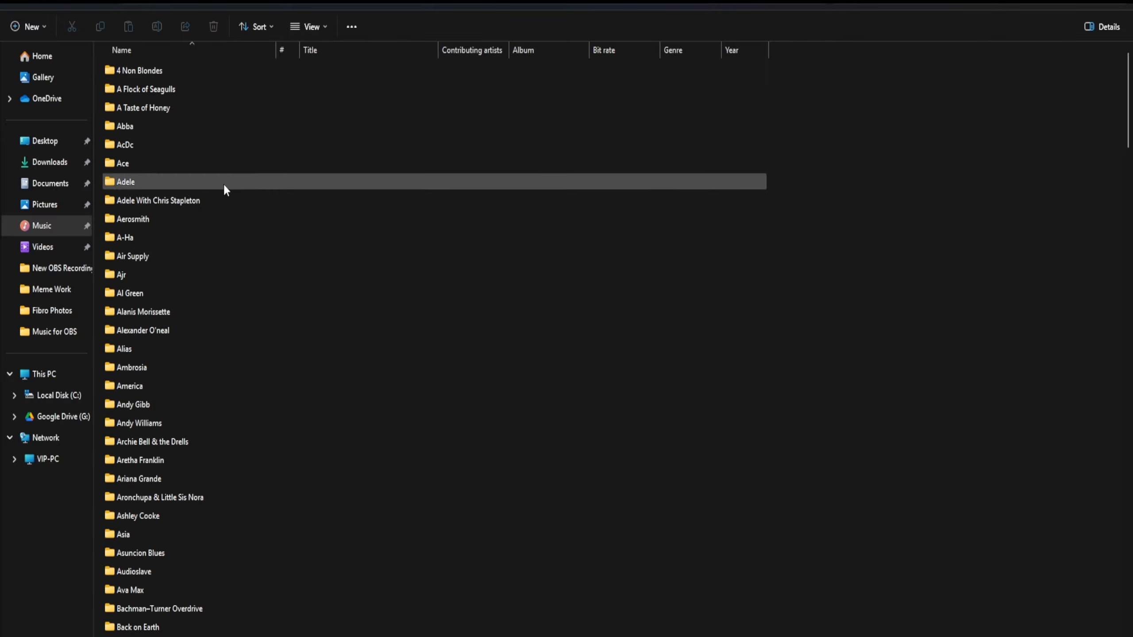
scroll(222, 289, down, 7)
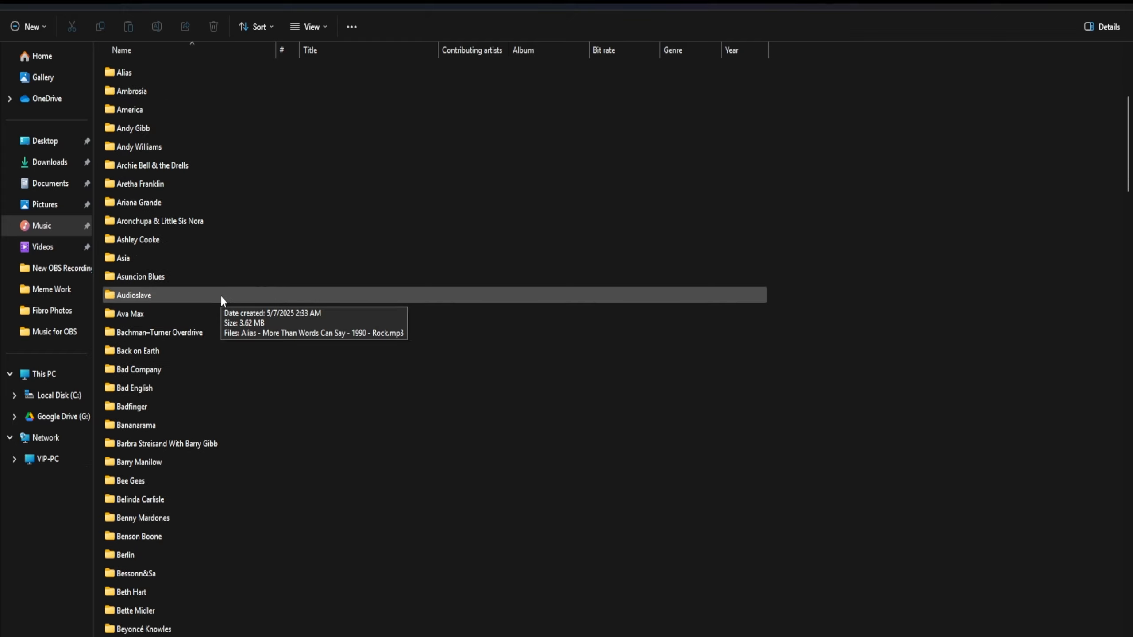
scroll(368, 351, up, 6)
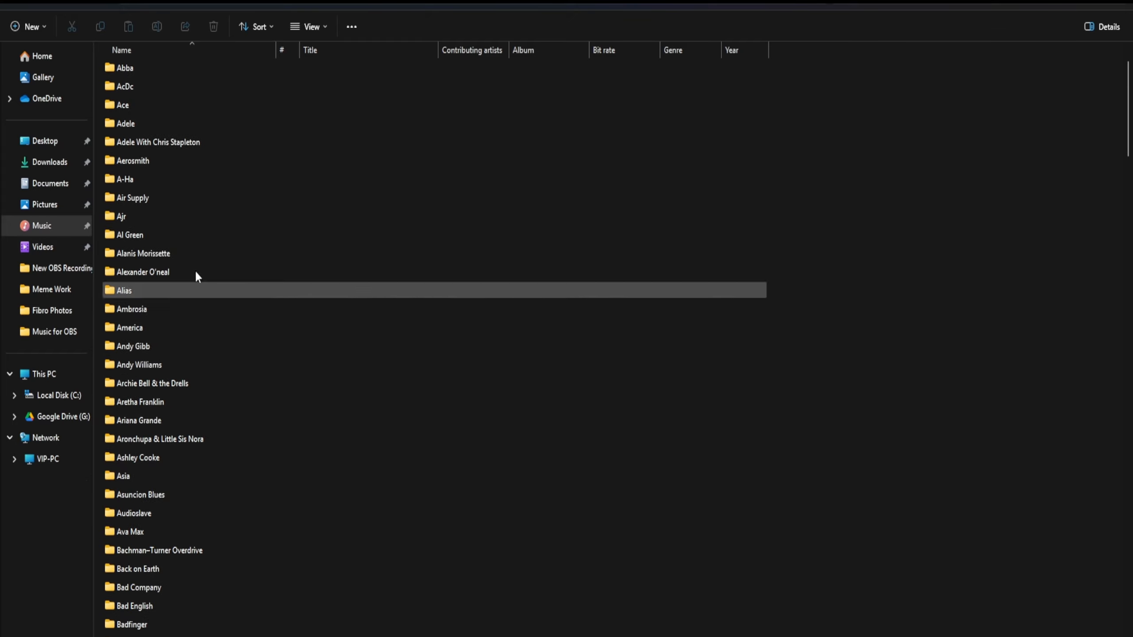
scroll(107, 136, up, 1)
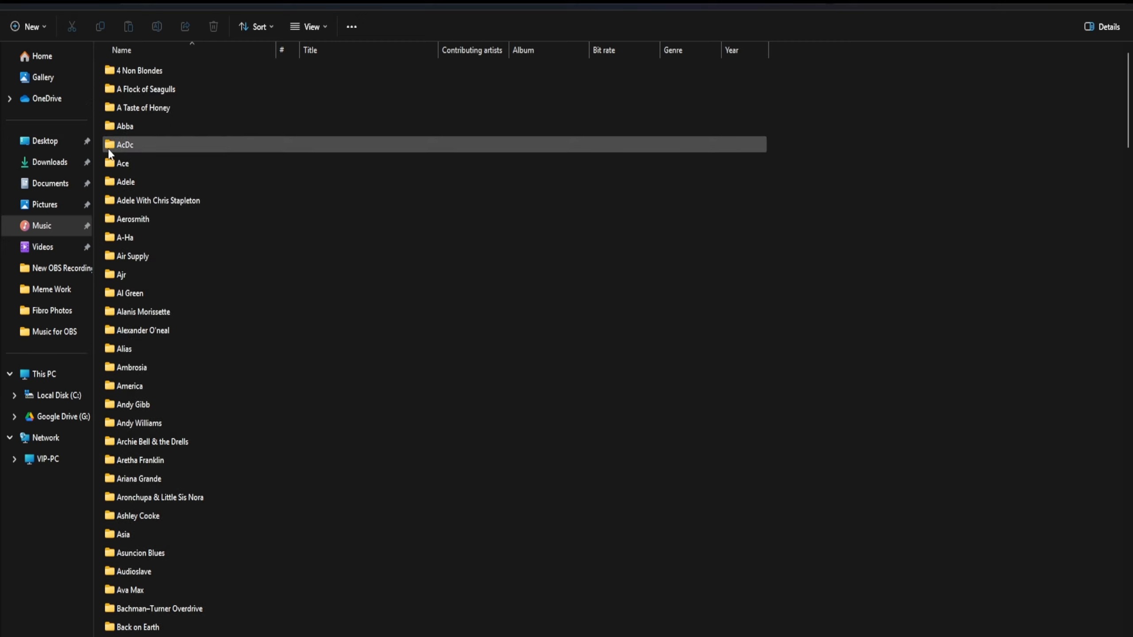
double_click(110, 127)
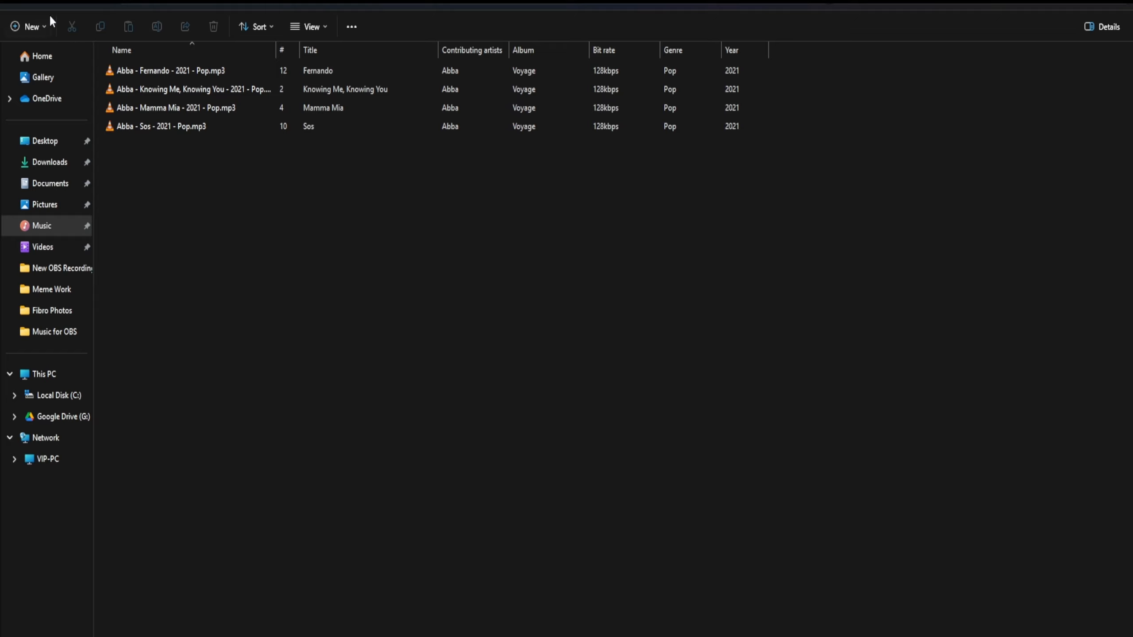
Step: Leave the Abba folder and, in AudioRanger, add the A Thru F folder from Music Files Sorted 128, including its subfolders
key(alt+Left)
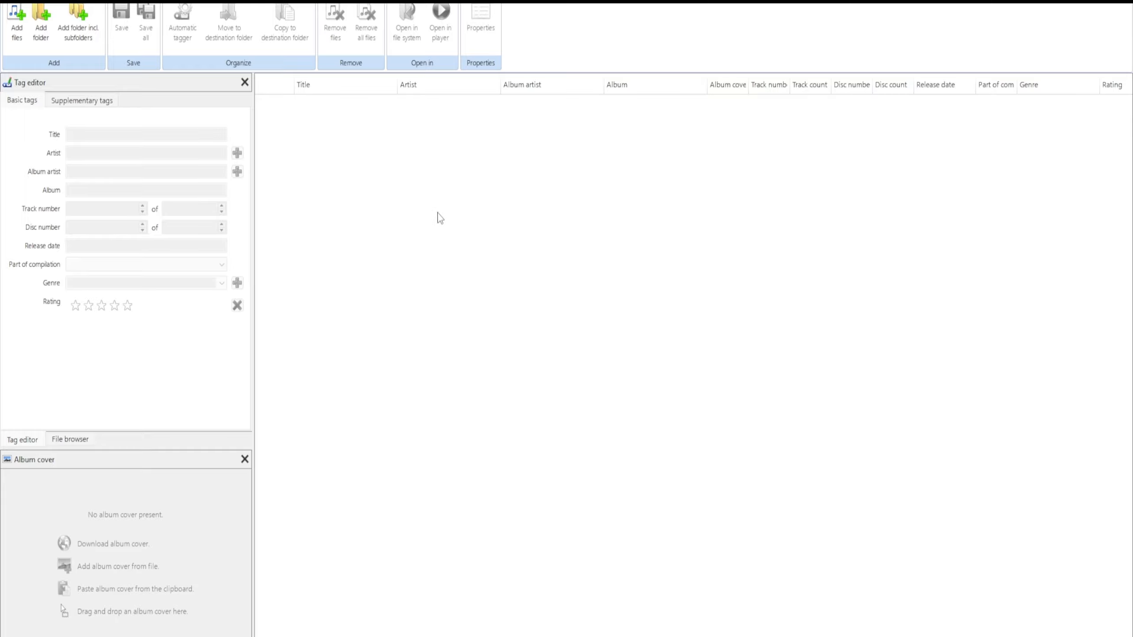
click(75, 34)
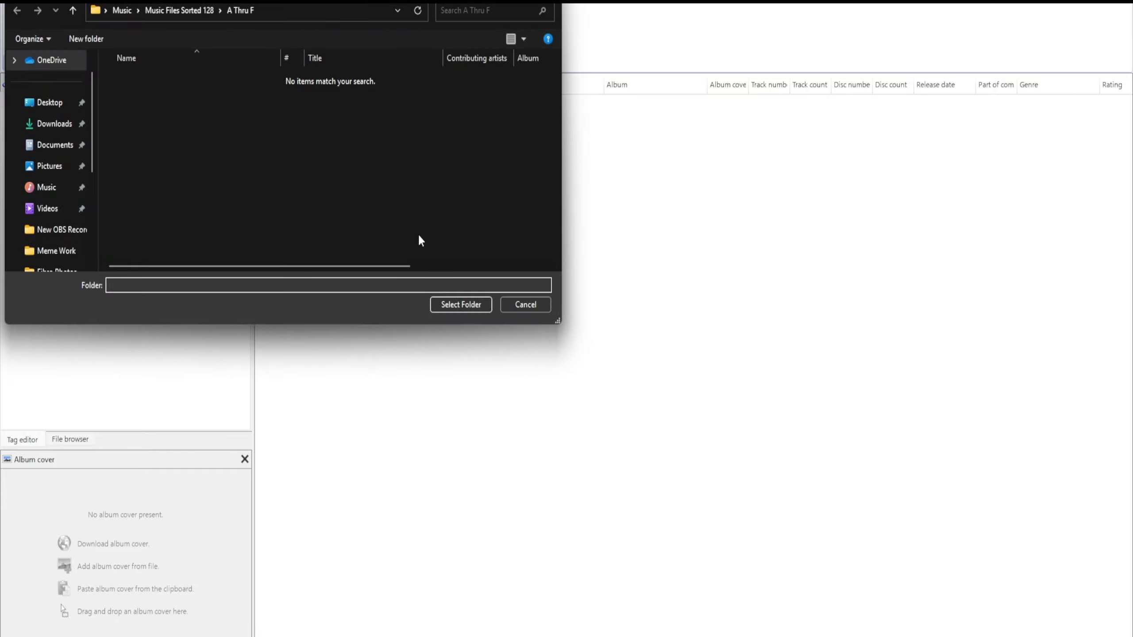
click(471, 303)
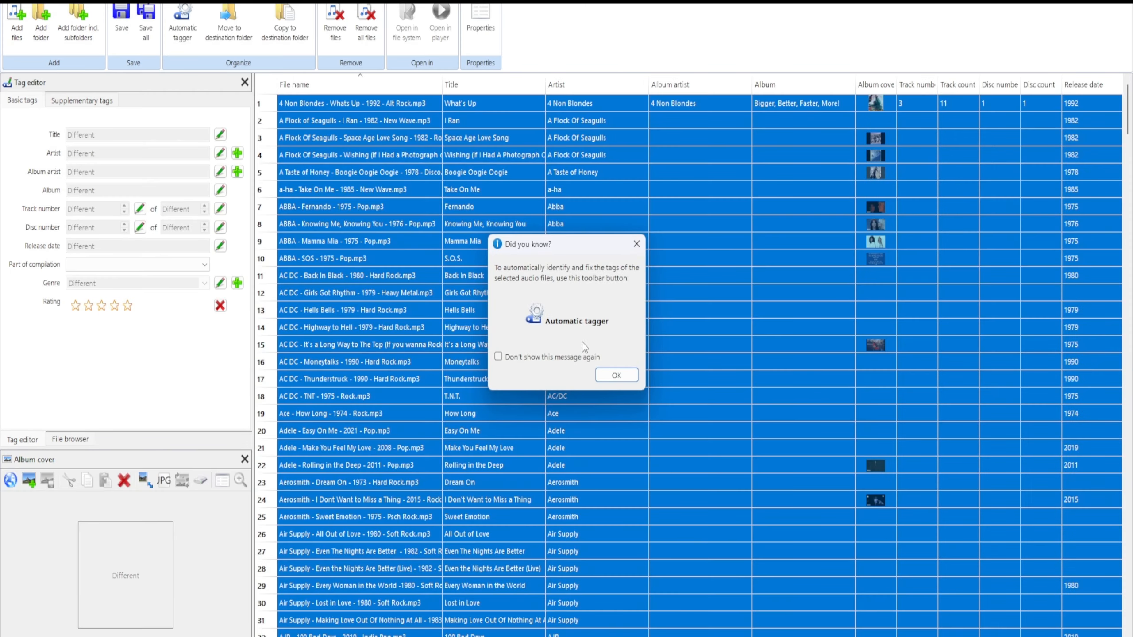
click(626, 377)
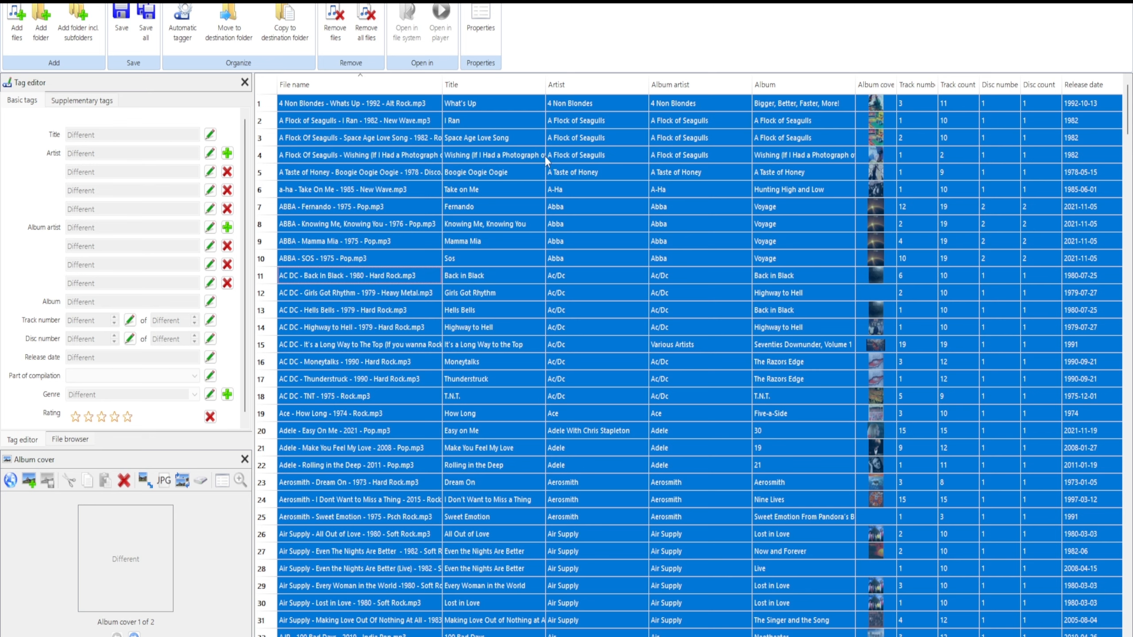
Step: Copy all the selected audio files to the destination folder My Sorted Music Folder ABC and confirm the operation
click(287, 31)
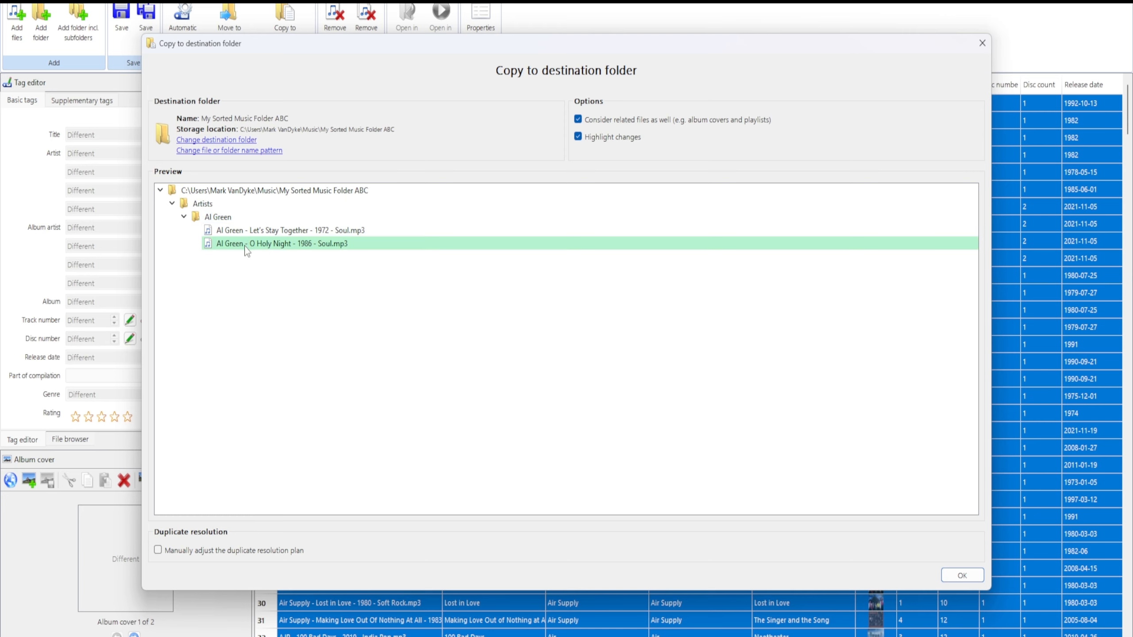
click(954, 575)
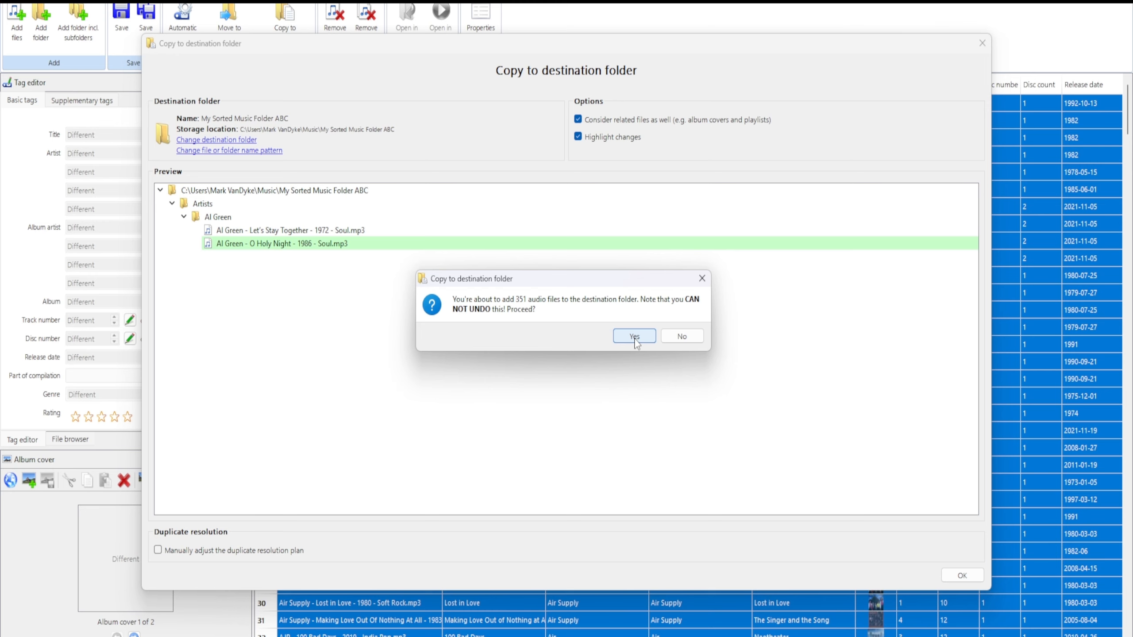
click(634, 336)
Step: Save the corrected tags of AC/DC's Back in Black track, and review and close the copy report details
click(344, 223)
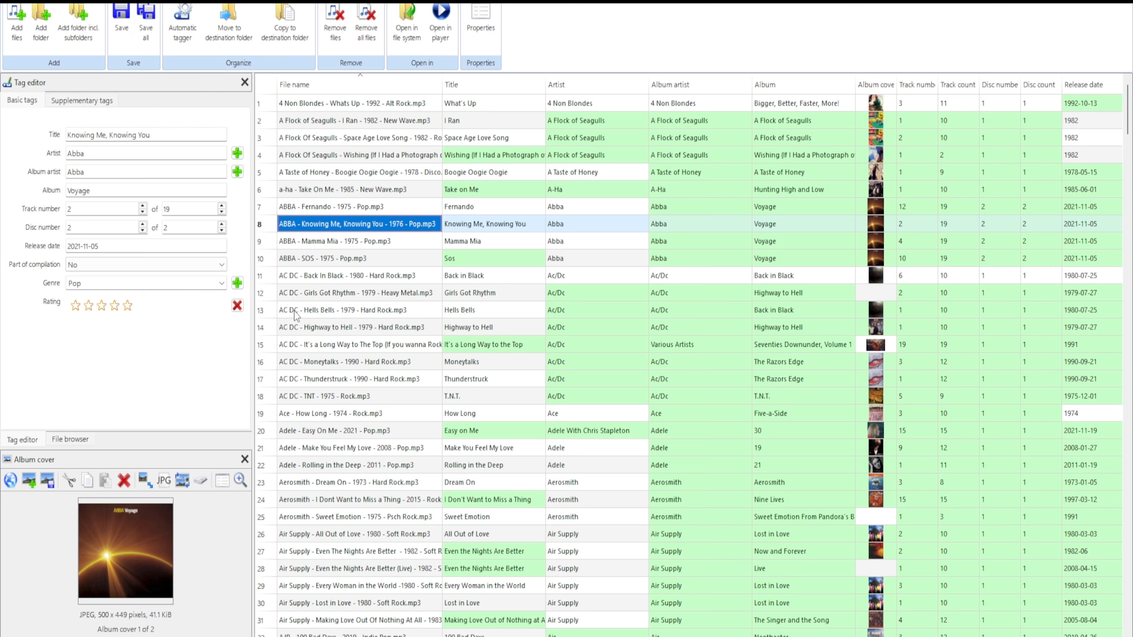
click(298, 276)
click(267, 275)
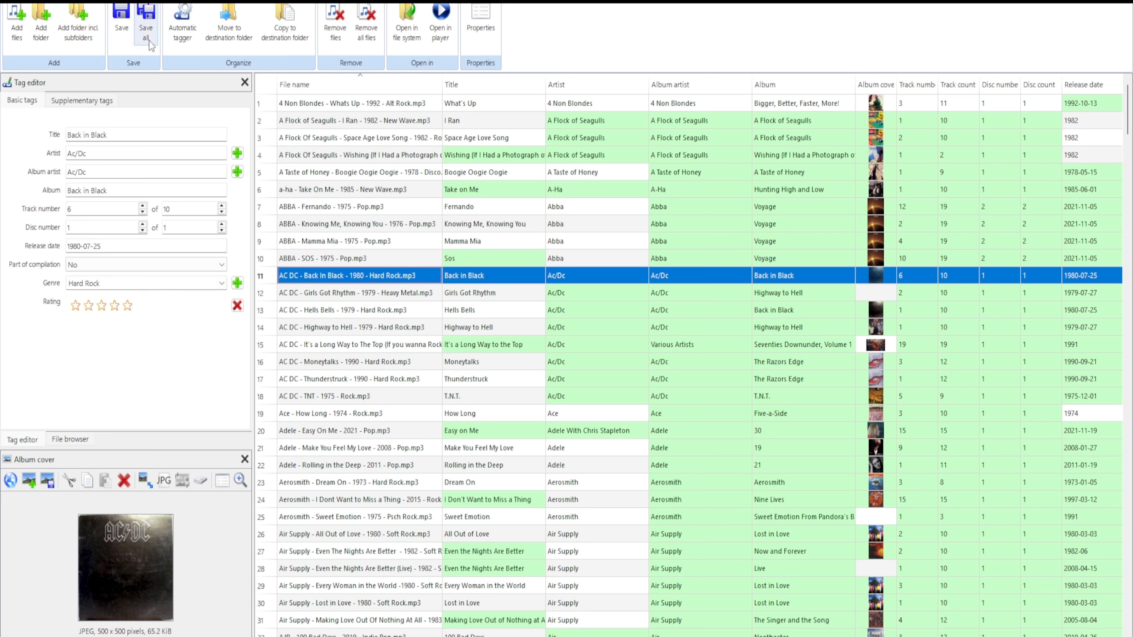
click(121, 20)
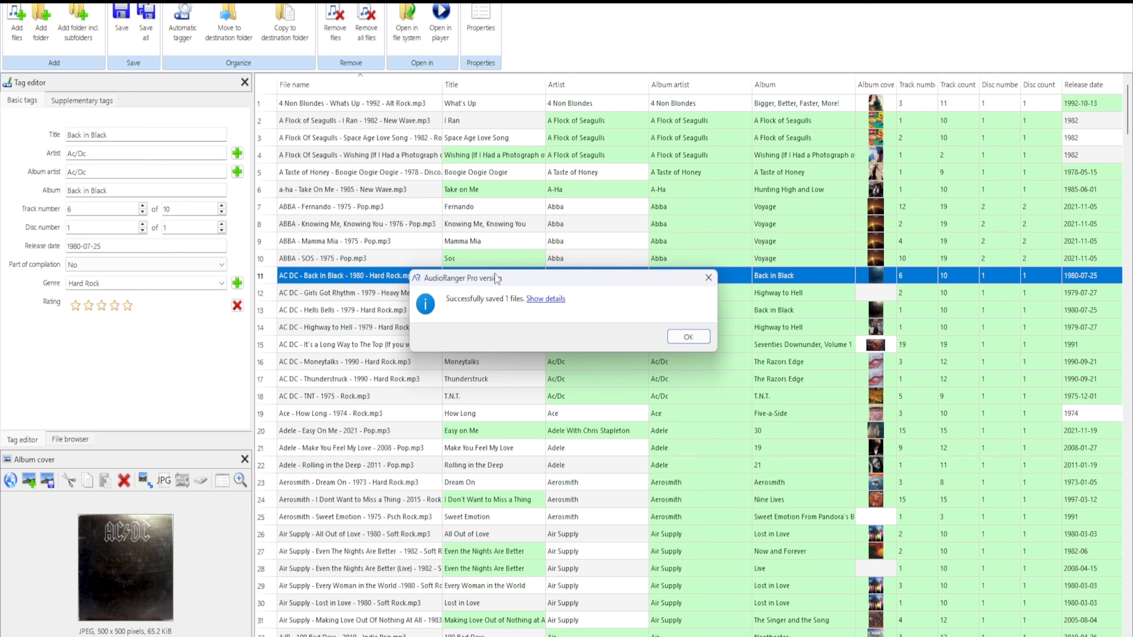
click(555, 300)
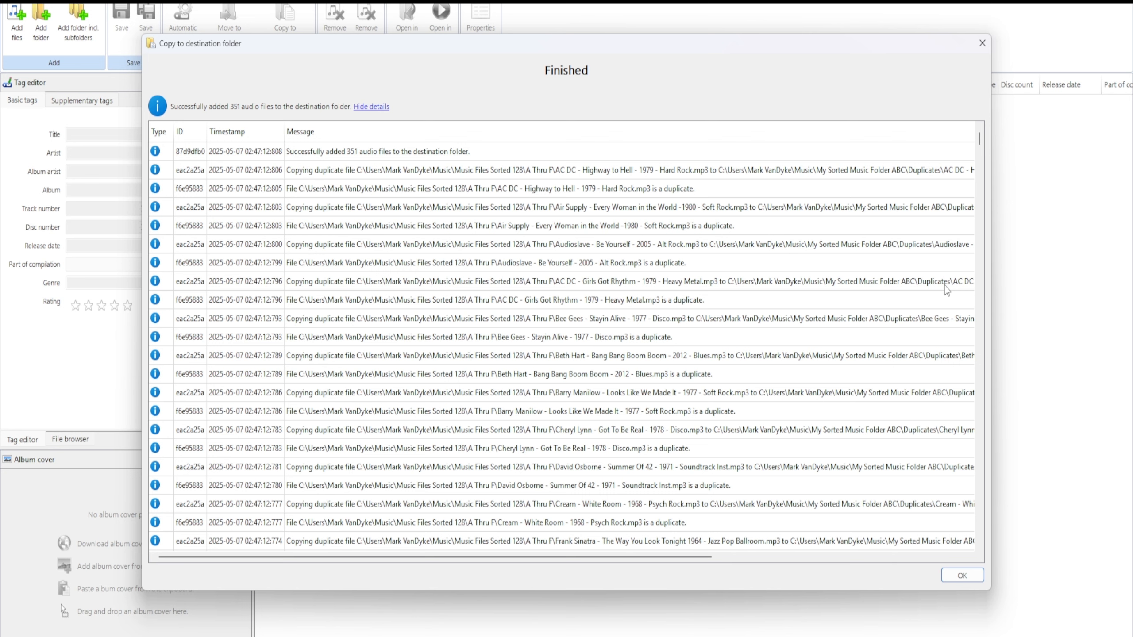
click(962, 576)
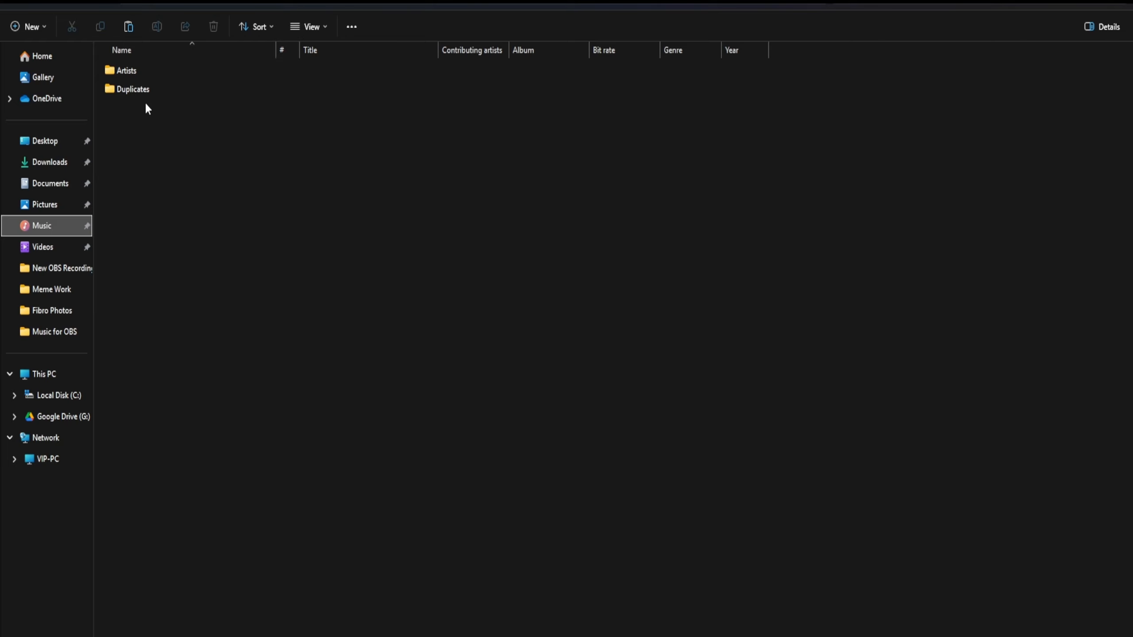
Step: In File Explorer, examine the songs in the Duplicates folder and return to the parent folder
mouse_move(127, 91)
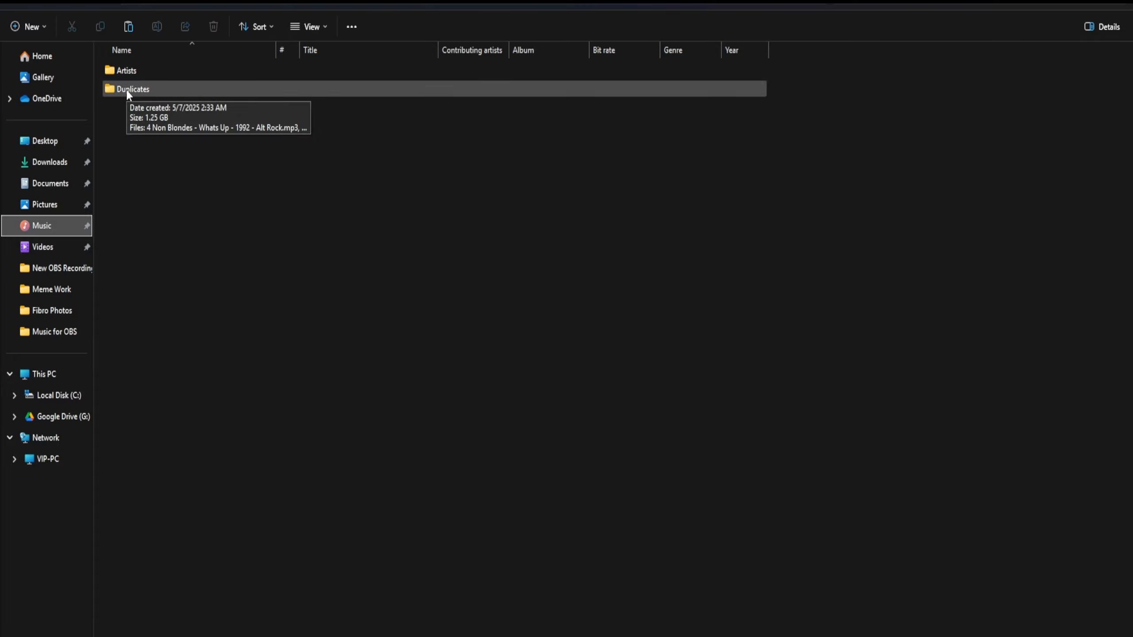
double_click(127, 92)
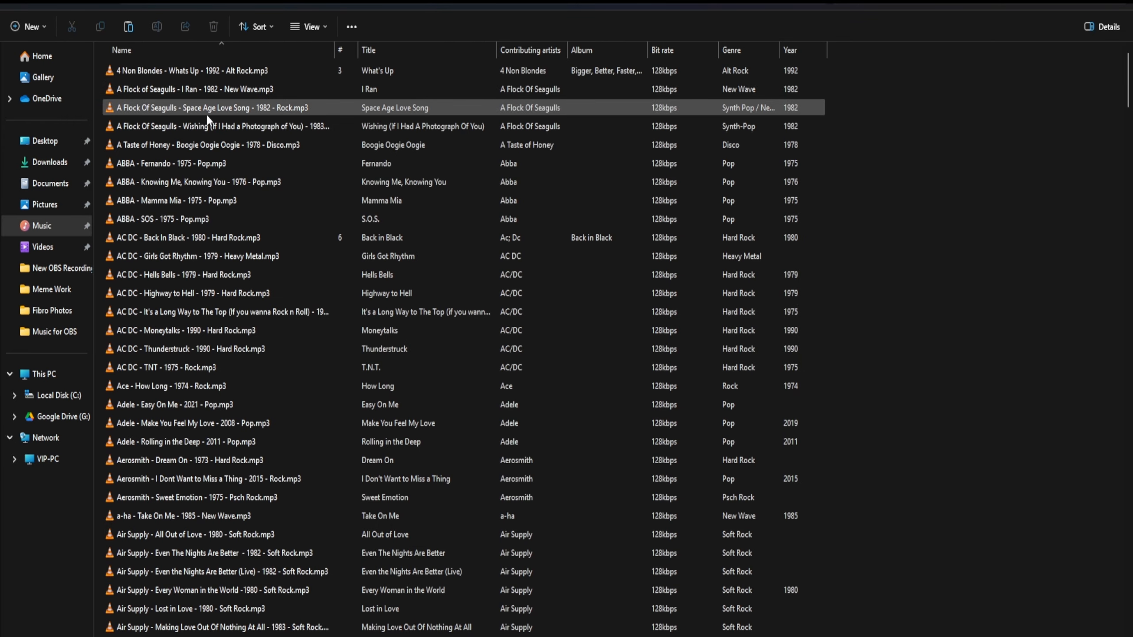
scroll(274, 309, down, 6)
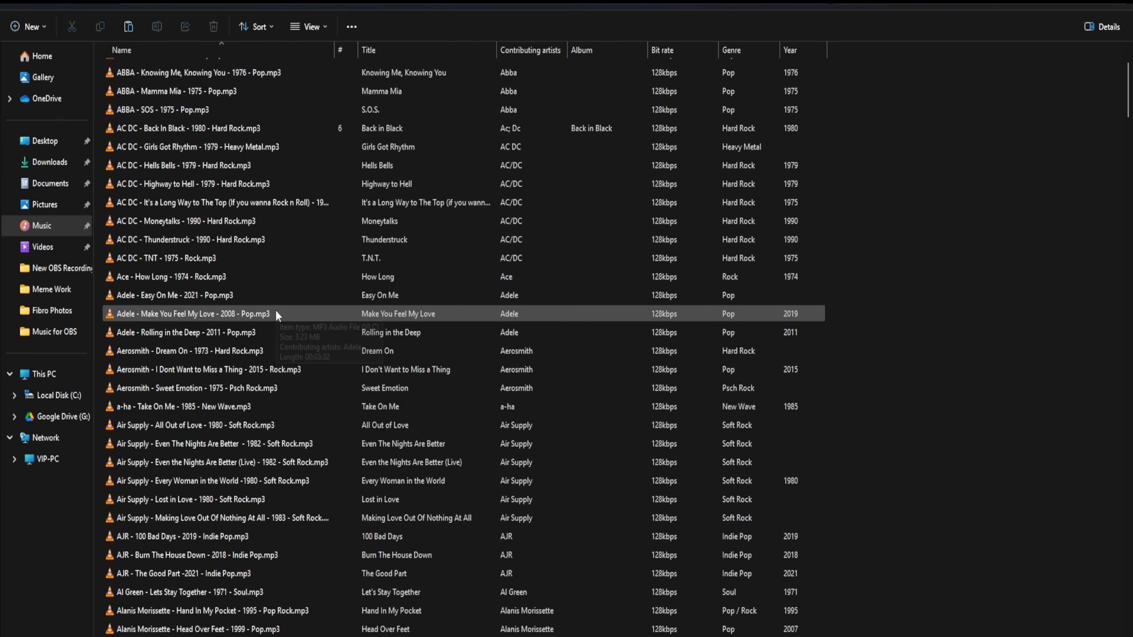
scroll(274, 311, down, 20)
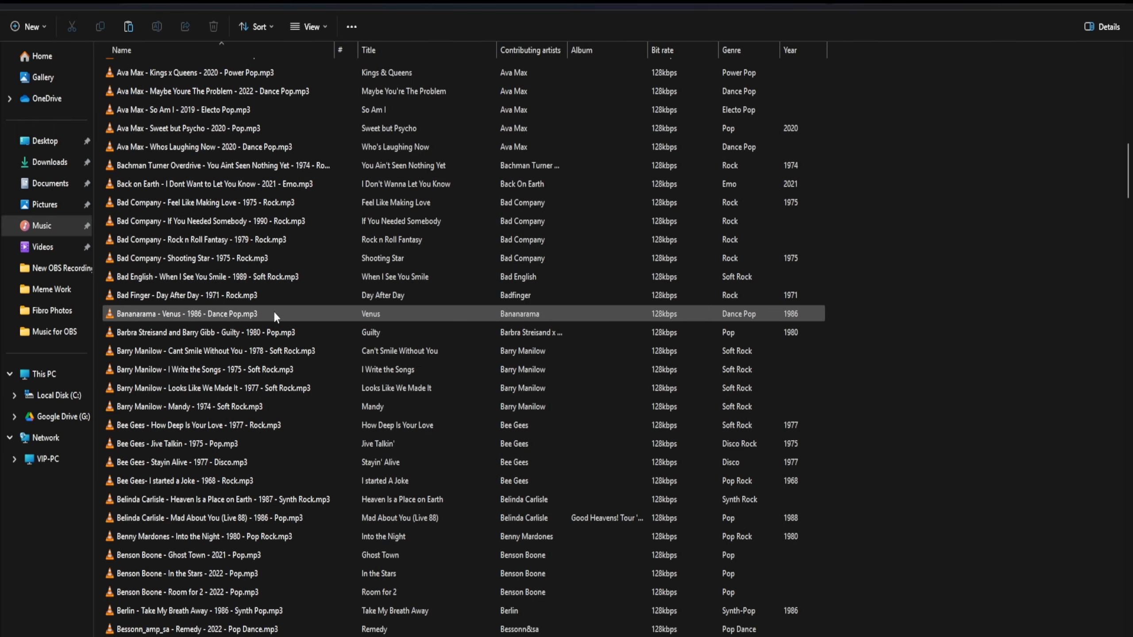
scroll(274, 316, down, 6)
scroll(274, 315, up, 6)
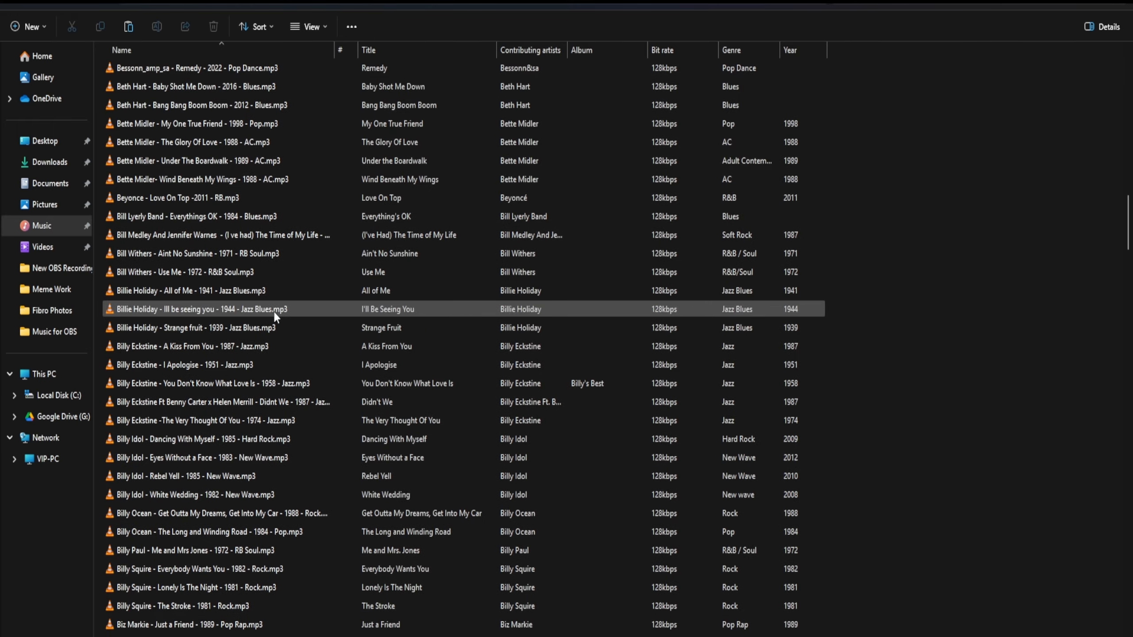
scroll(274, 313, up, 18)
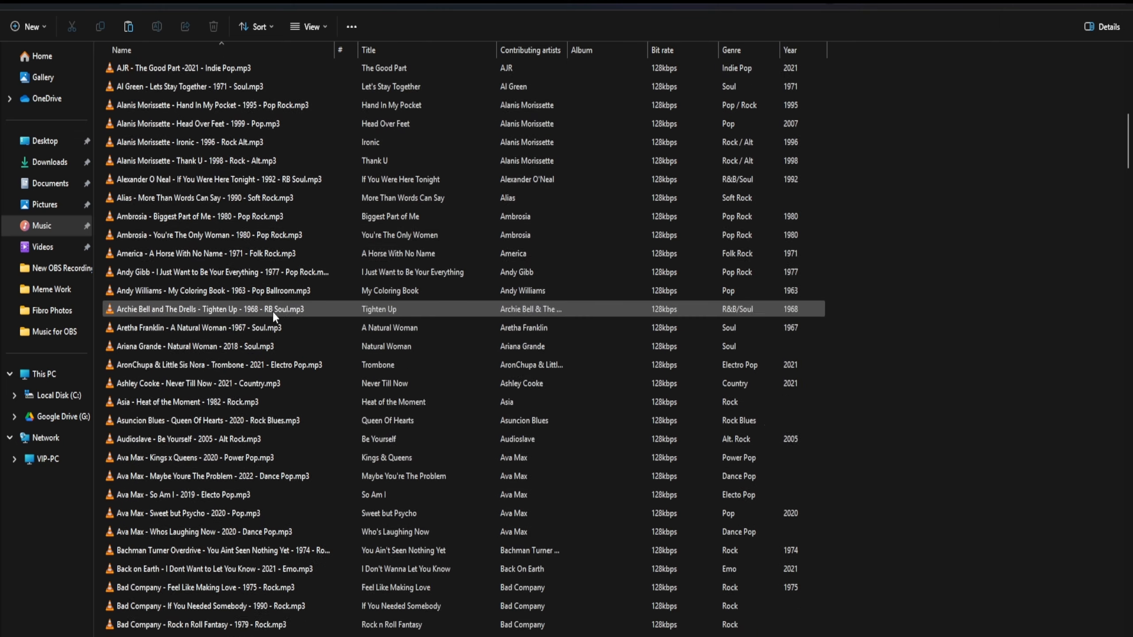
scroll(273, 315, up, 7)
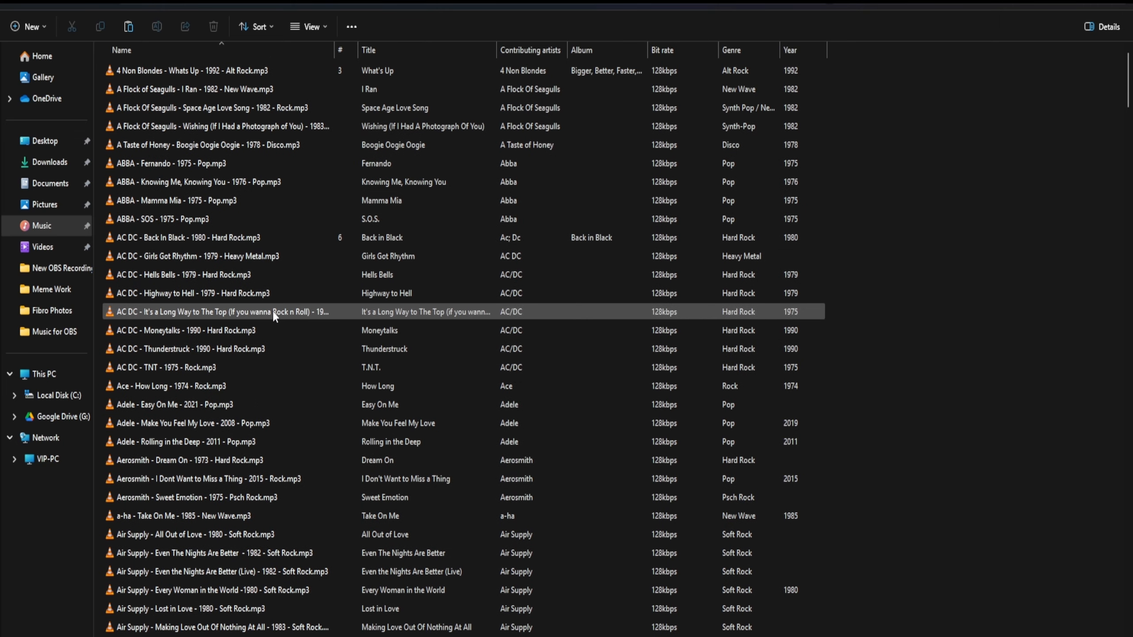
click(75, 5)
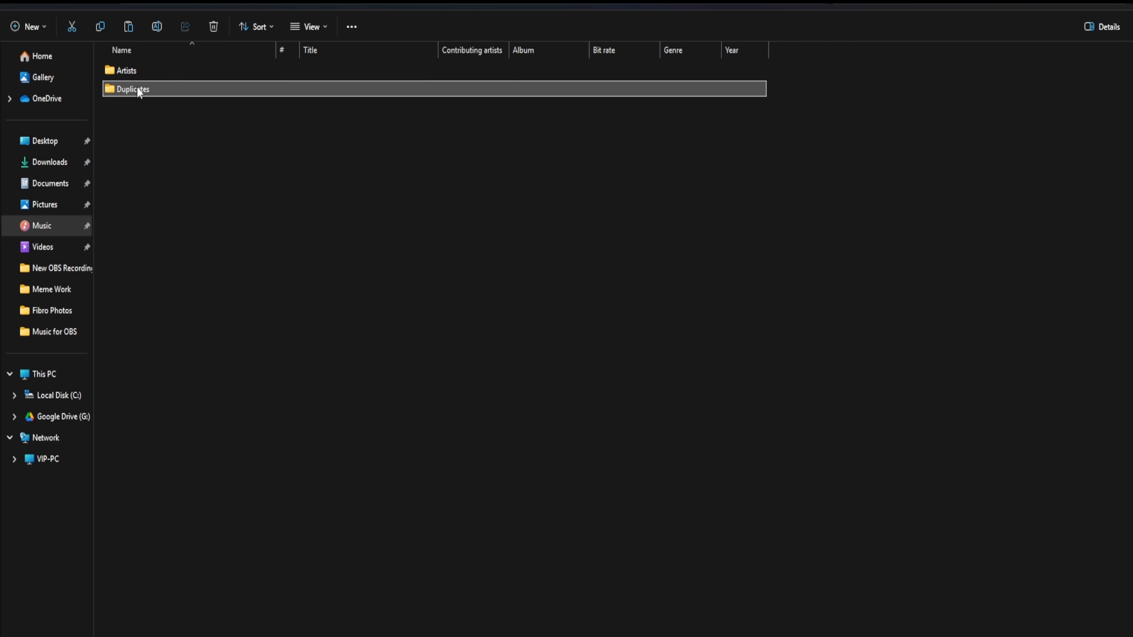
Step: Browse the alphabetical artist folders inside Artists and examine how the copied A Thru F music was sorted
mouse_move(139, 92)
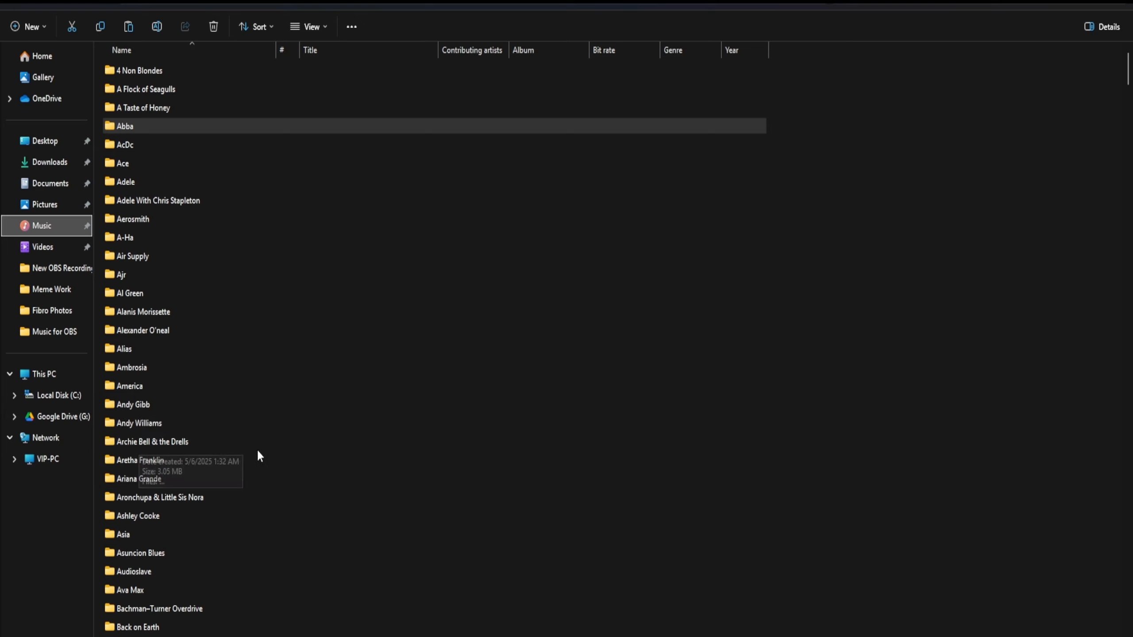
scroll(259, 447, down, 4)
scroll(384, 417, down, 3)
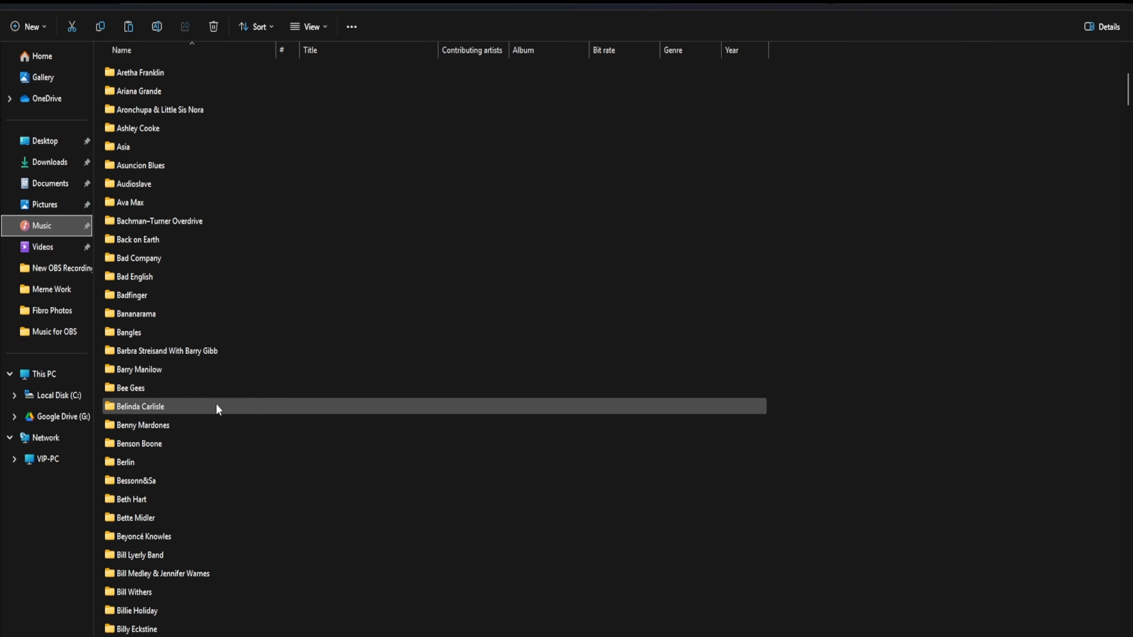
scroll(326, 487, down, 1)
scroll(357, 475, down, 2)
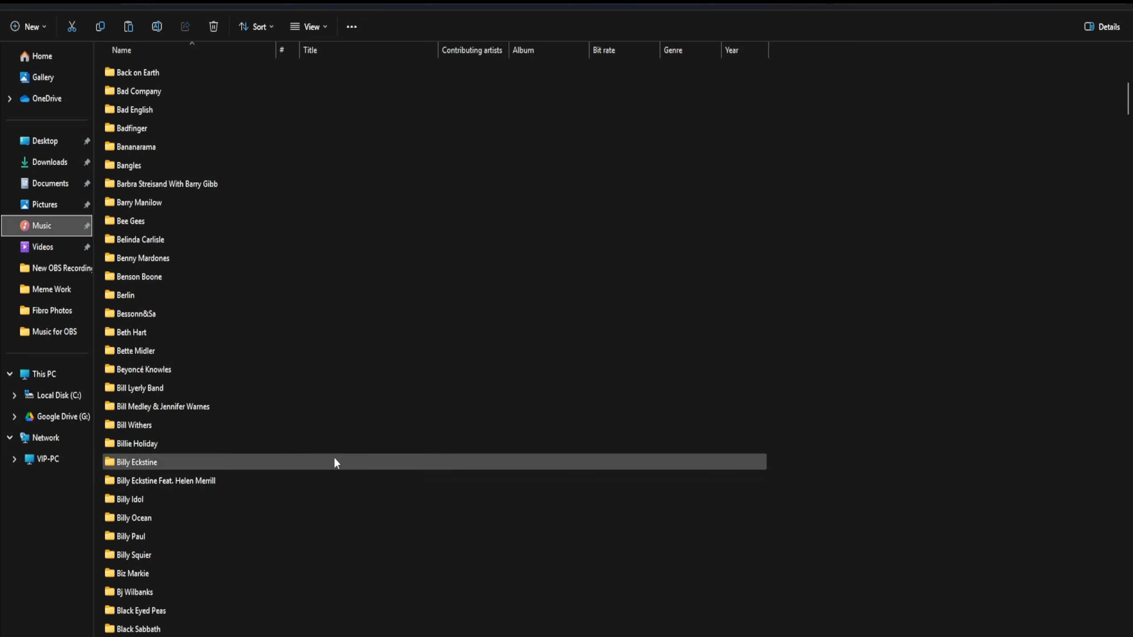
scroll(335, 462, down, 12)
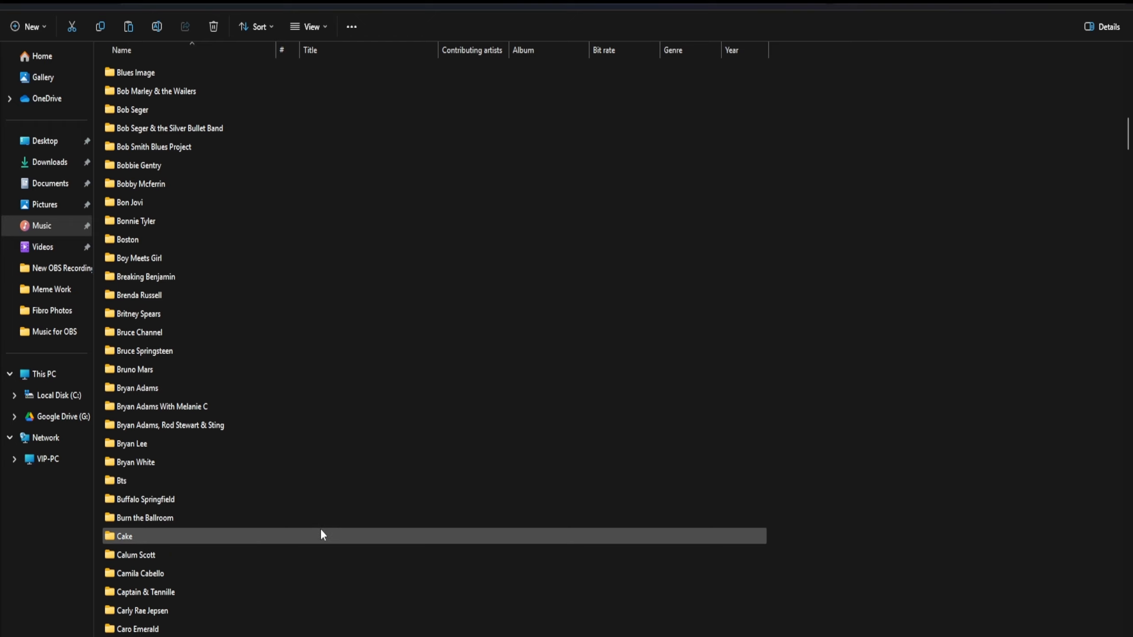
scroll(290, 331, down, 10)
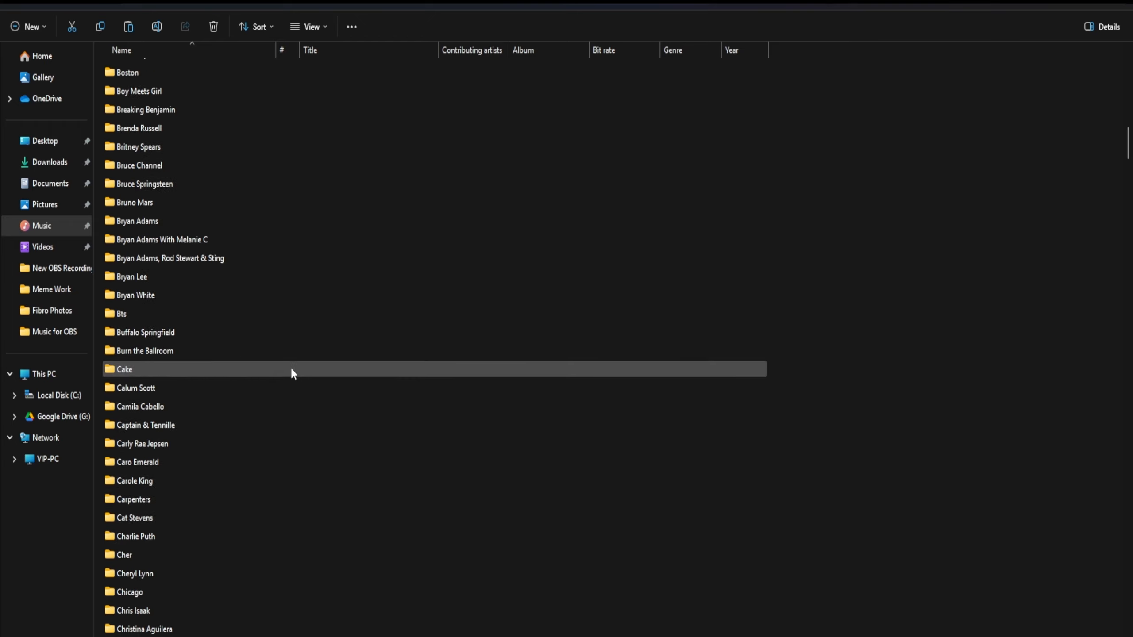
scroll(387, 410, down, 3)
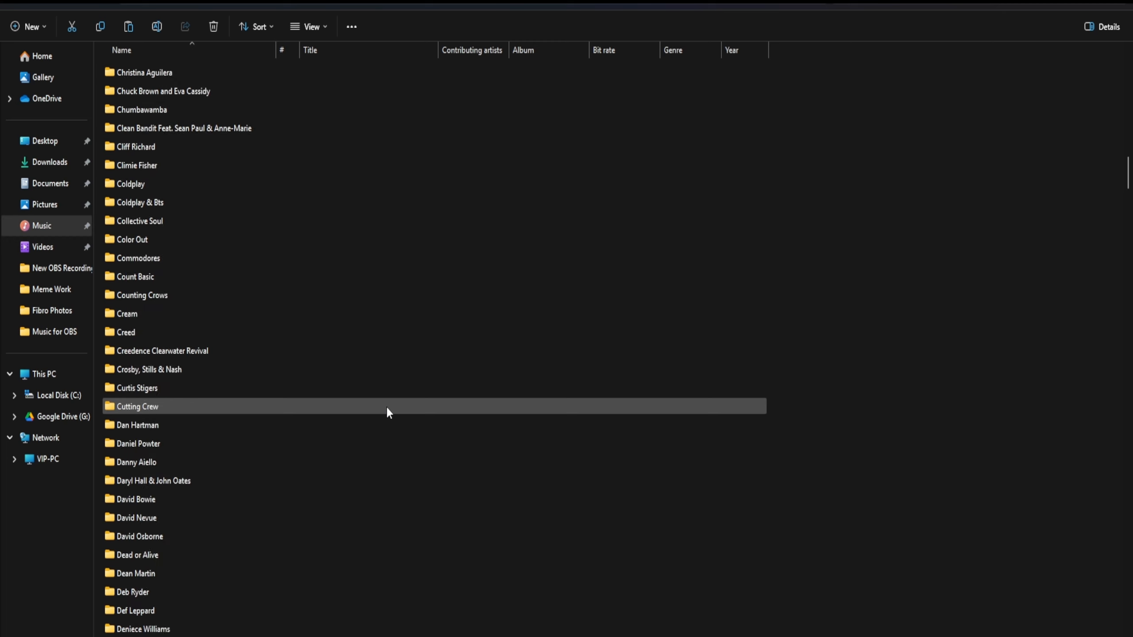
scroll(387, 411, down, 2)
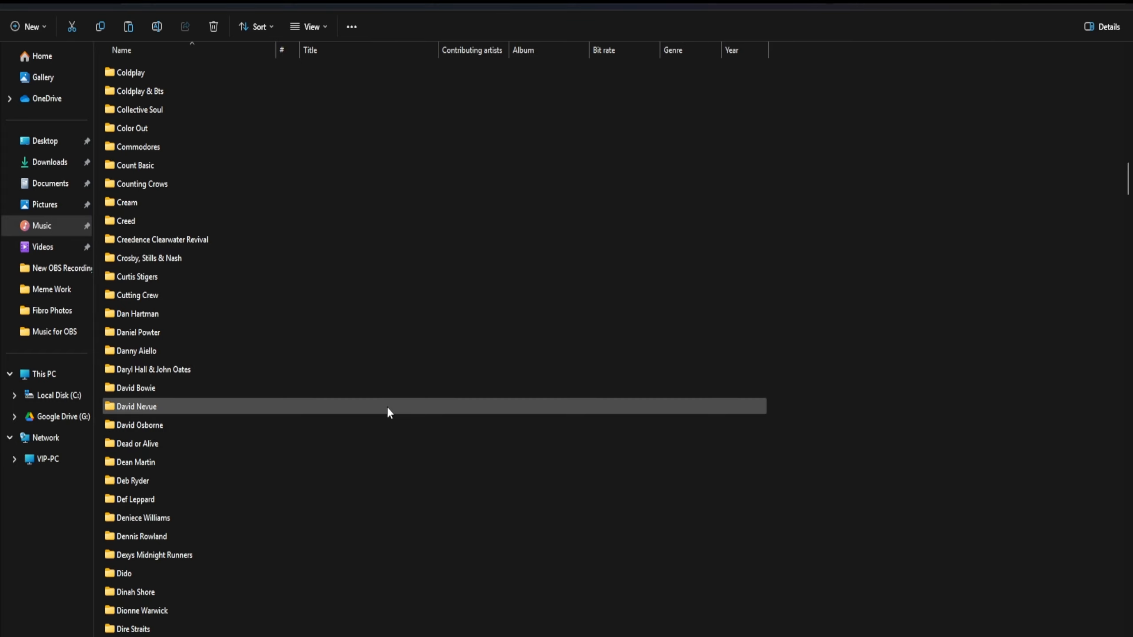